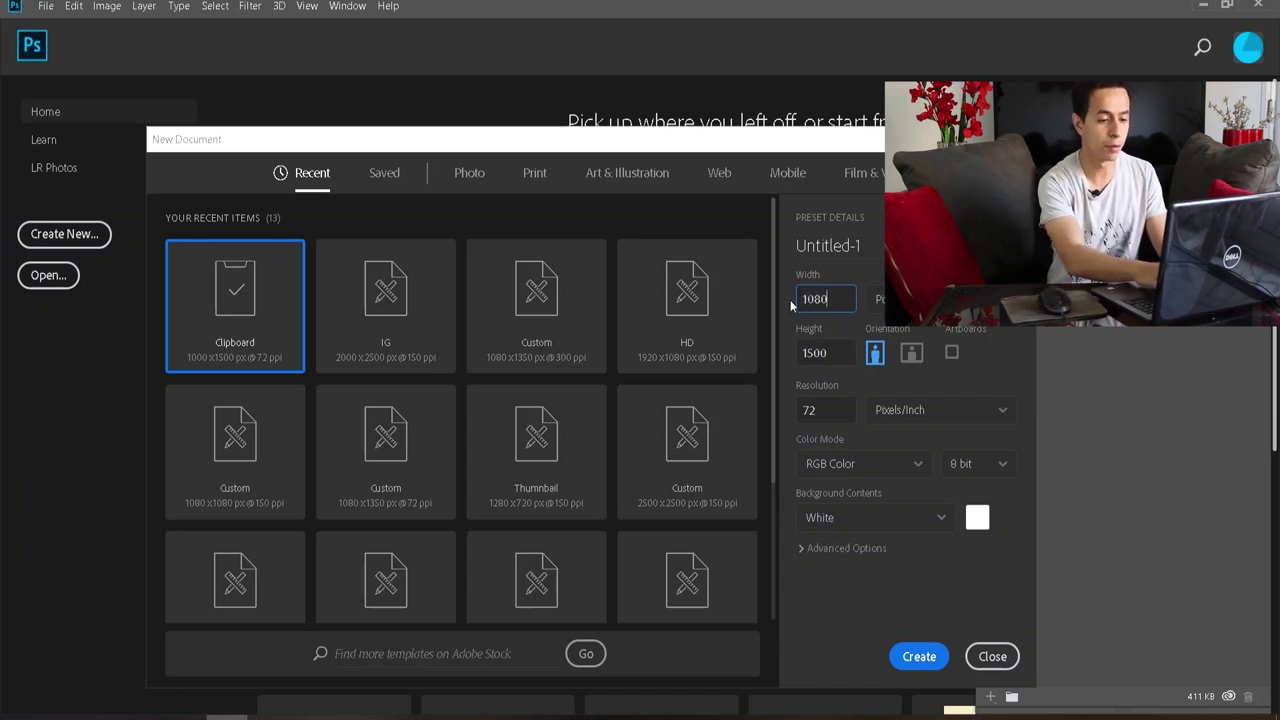
Step: Create a blank white 1080 × 1350 px document at 300 ppi
text(1350)
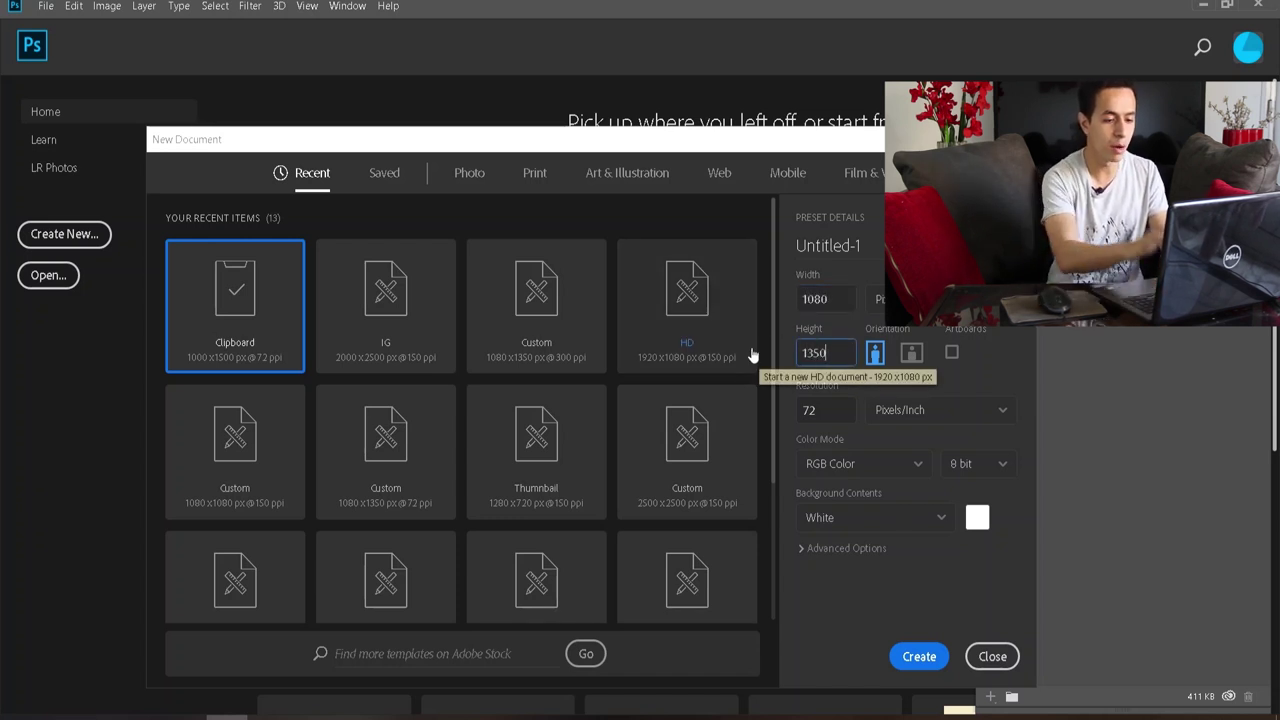
text(300)
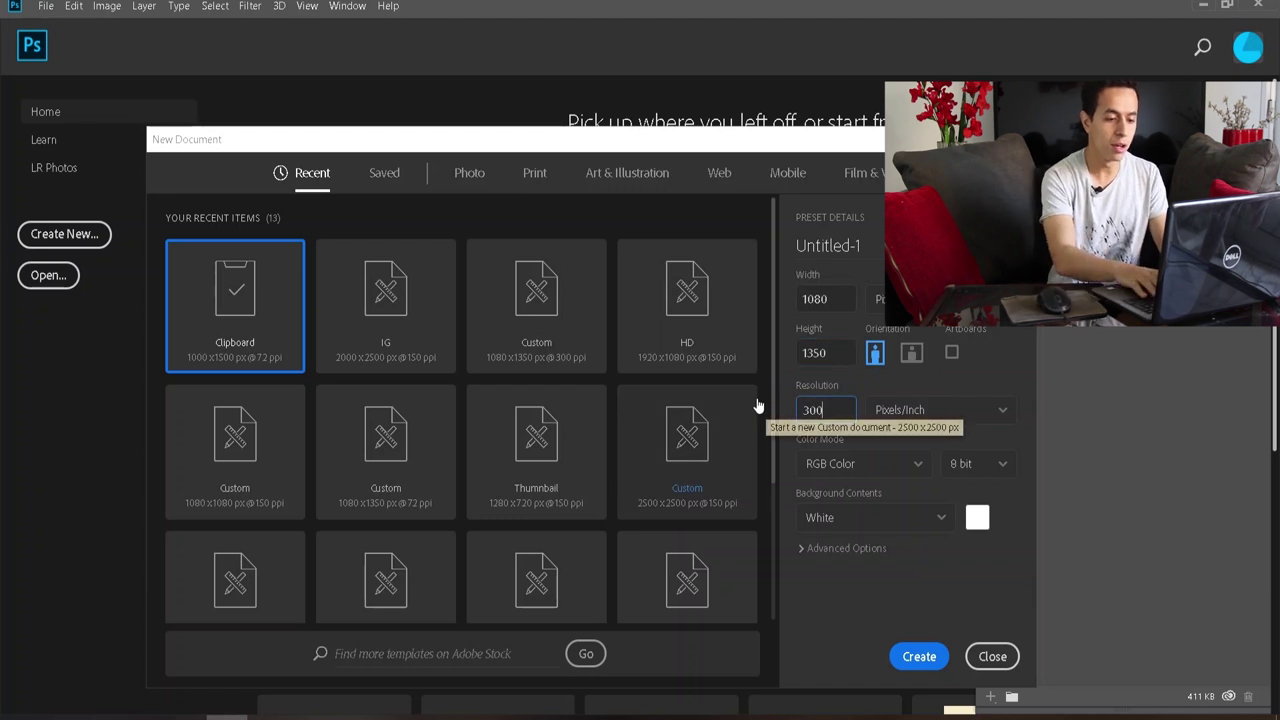
key(Return)
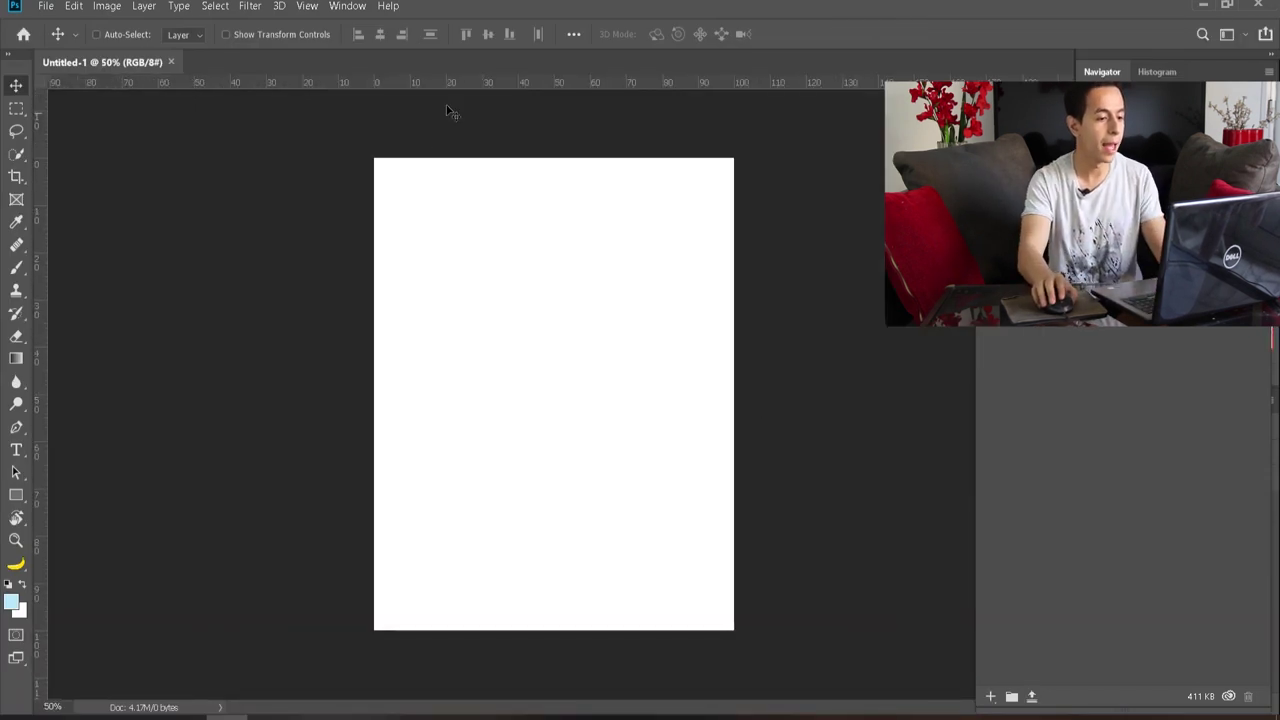
Step: Show the Libraries panel from the Window menu and position it beside the canvas
key(ctrl+plus)
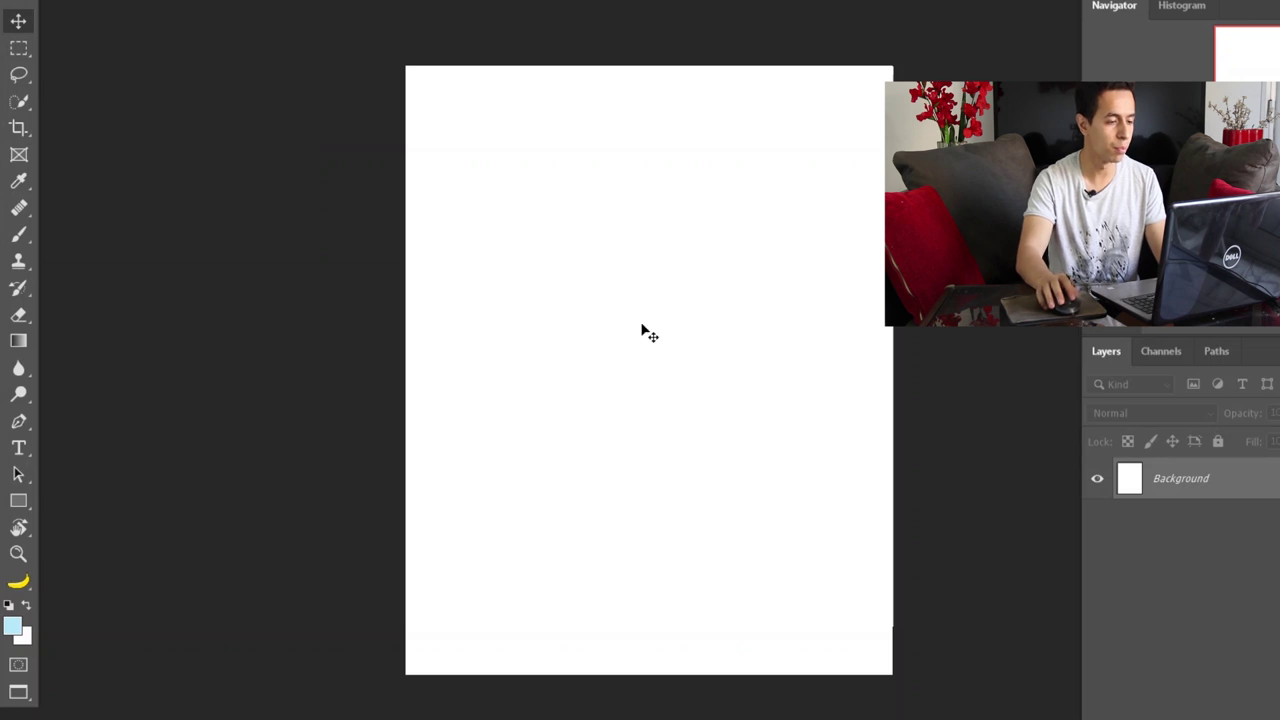
click(427, 0)
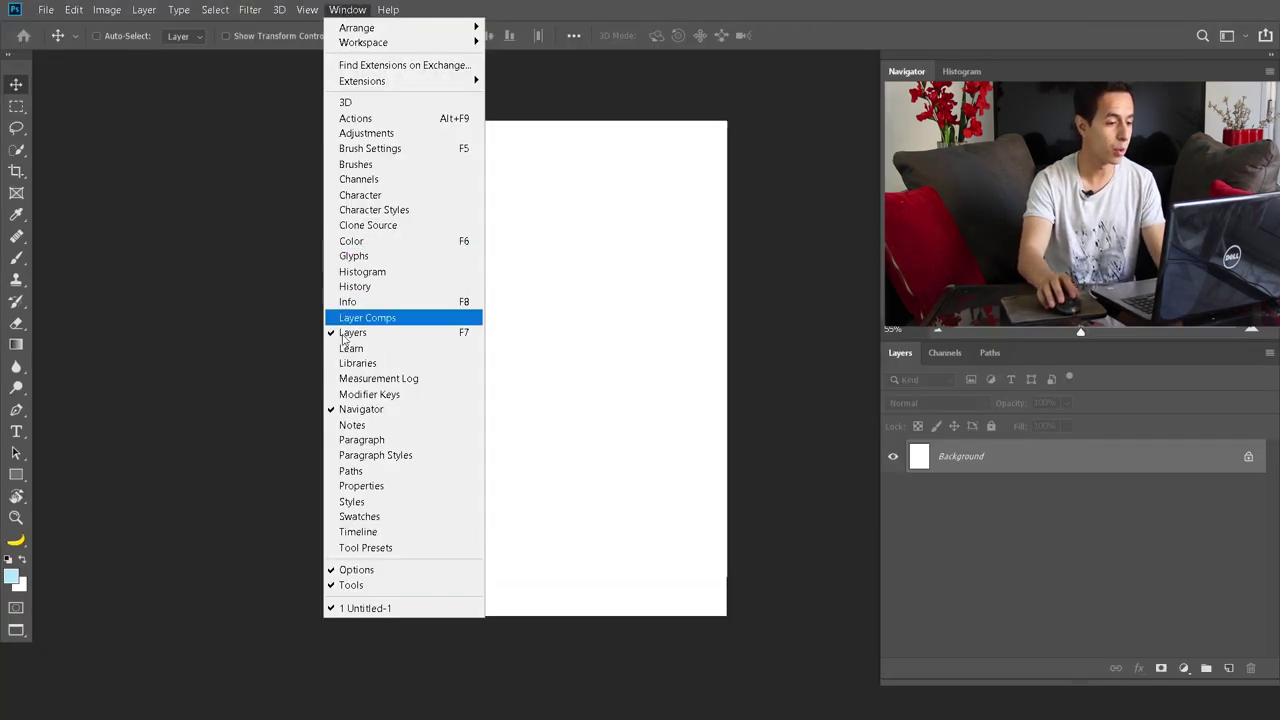
click(352, 364)
drag(726, 61, 776, 74)
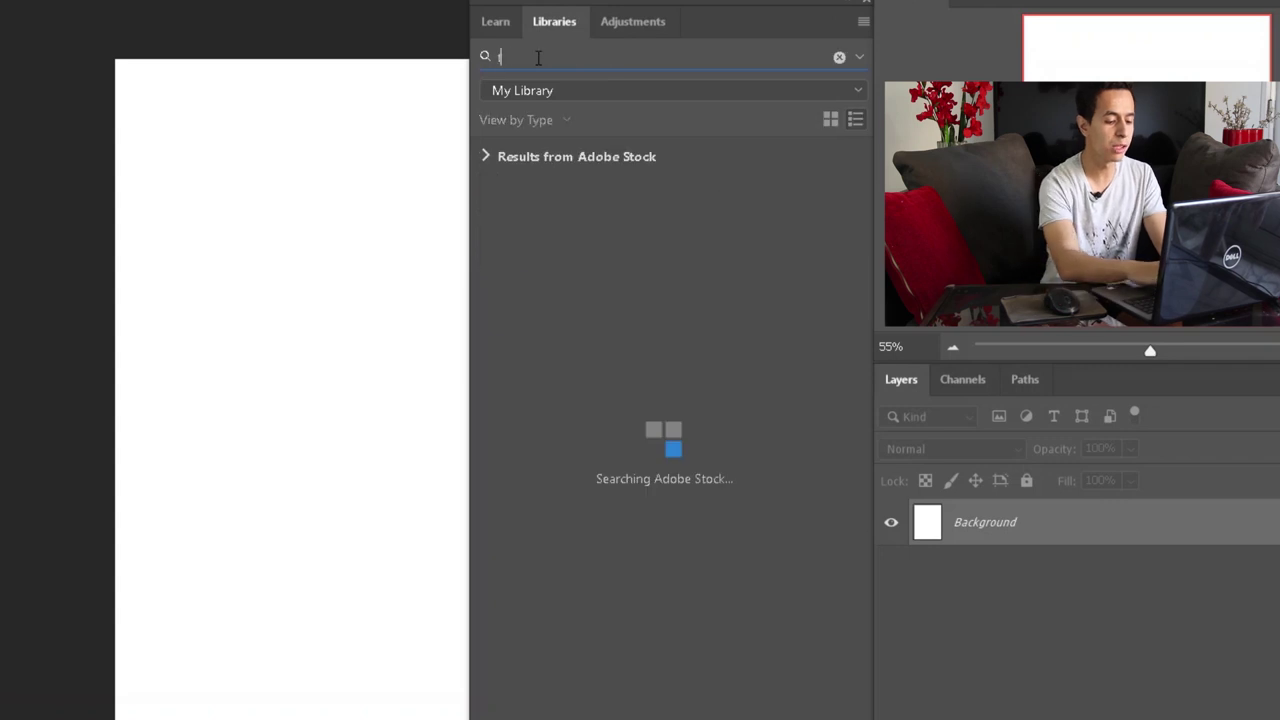
Step: Search the Libraries panel's Adobe Stock for 'temples' and browse through the results
text(emples)
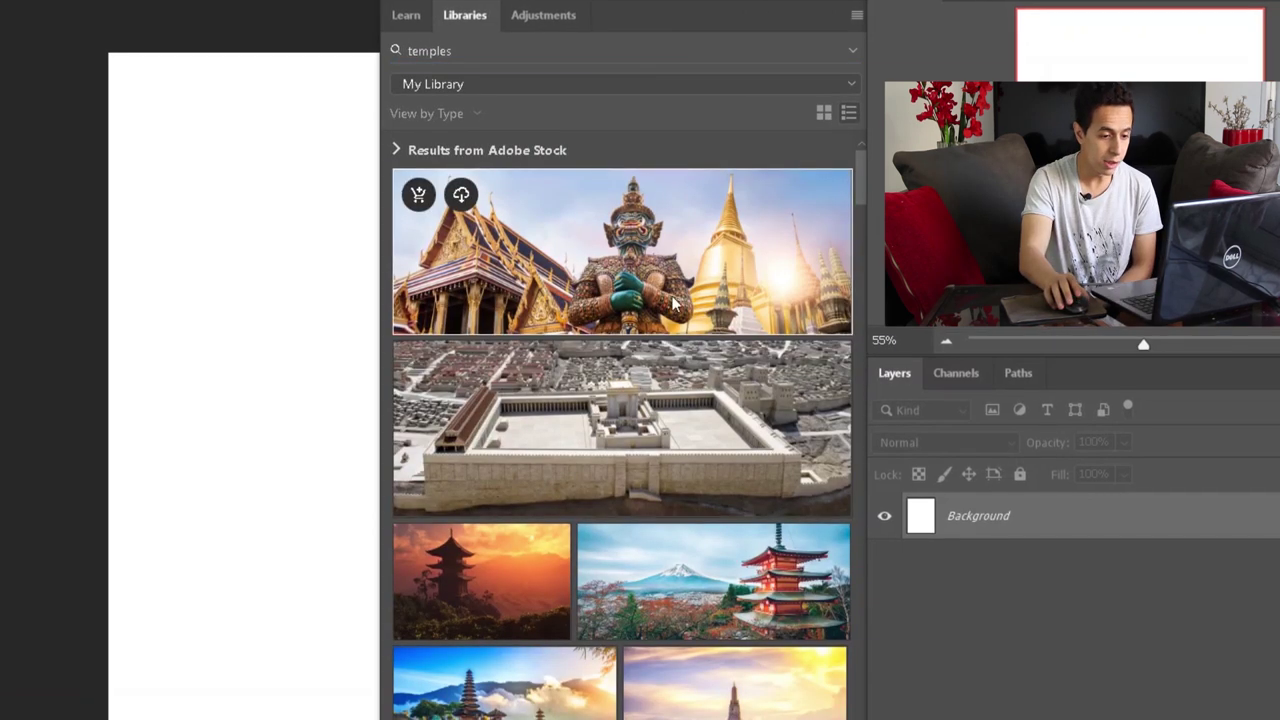
scroll(577, 415, down, 1)
scroll(577, 415, up, 1)
scroll(577, 415, down, 1)
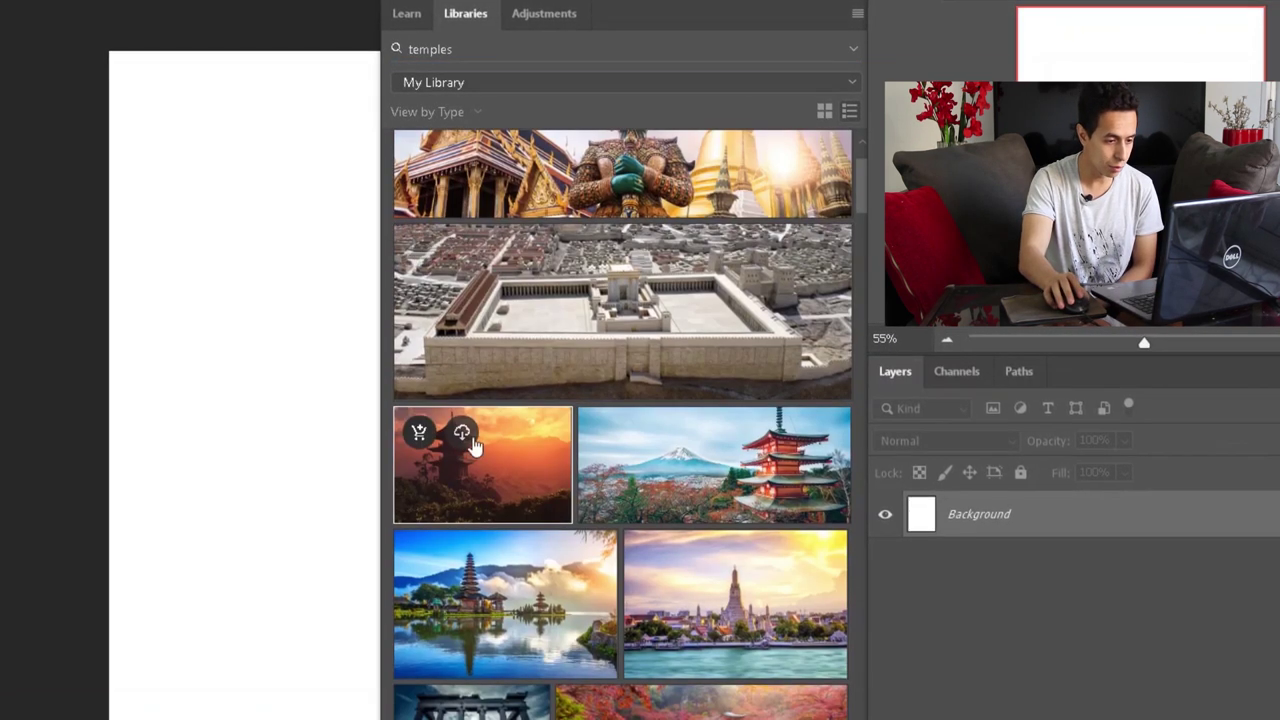
scroll(640, 420, down, 5)
scroll(733, 386, down, 15)
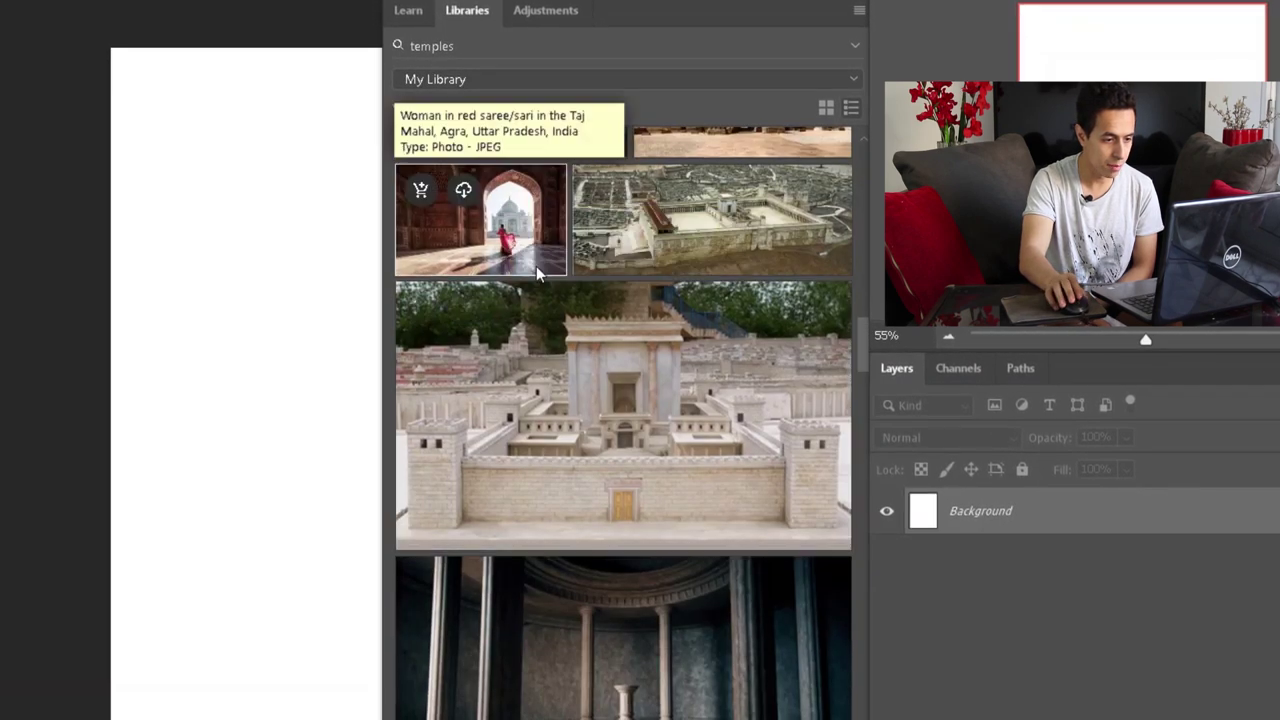
scroll(770, 352, up, 3)
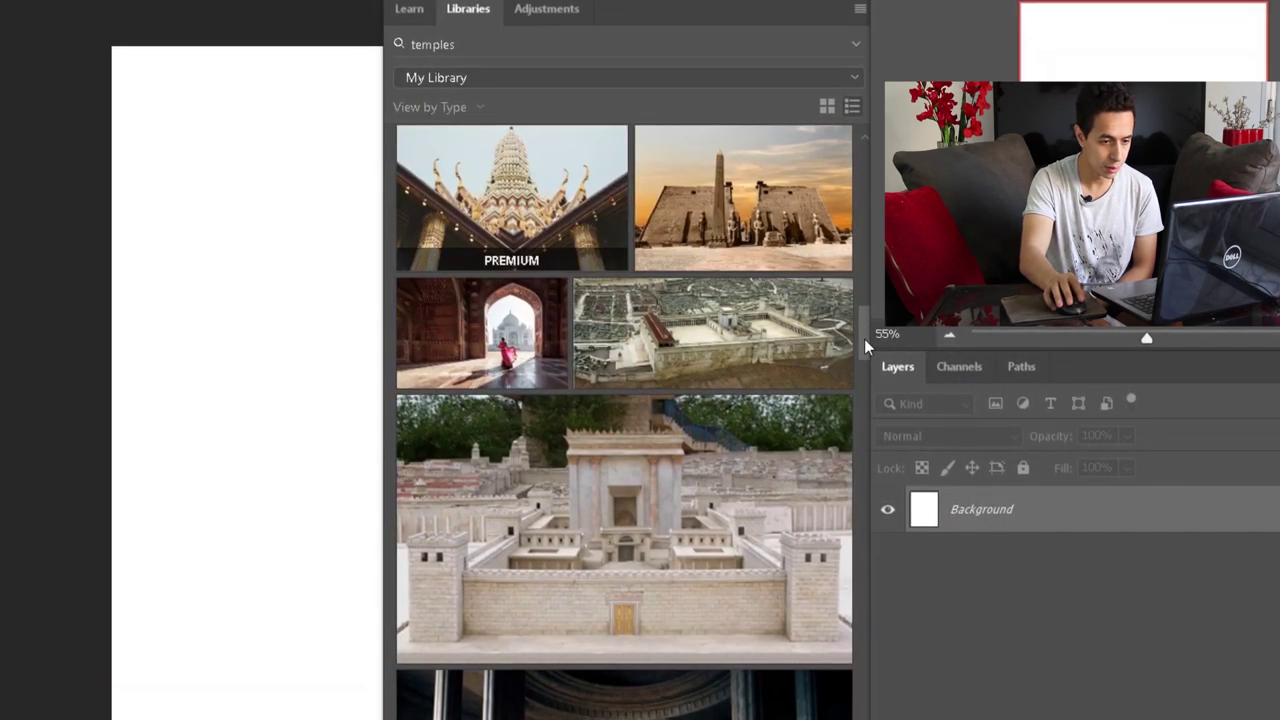
scroll(826, 360, down, 10)
scroll(793, 350, down, 20)
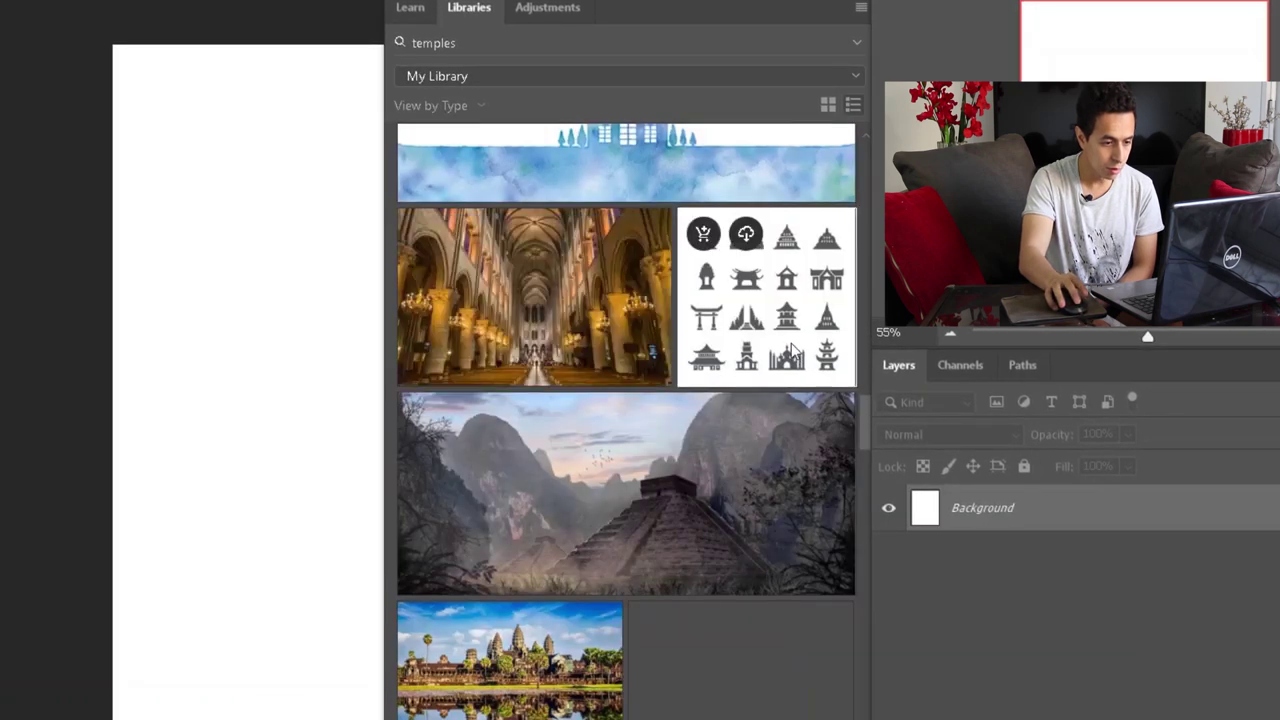
scroll(716, 393, down, 18)
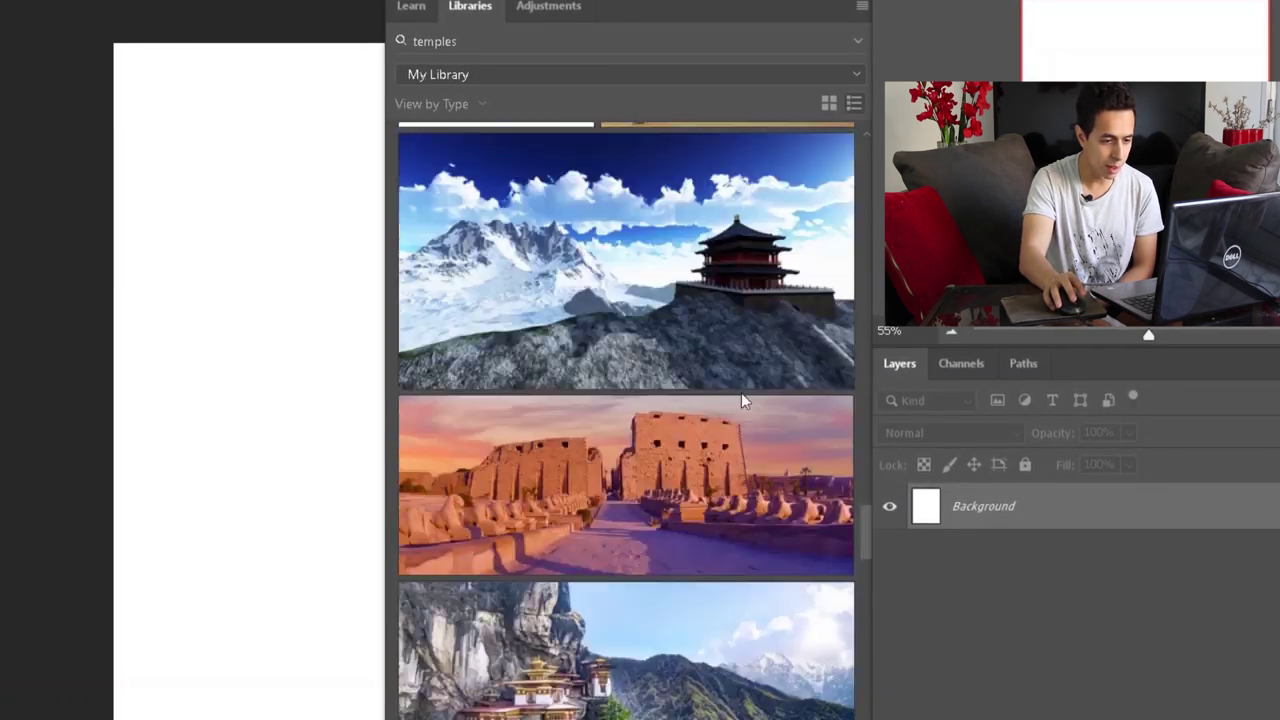
scroll(731, 391, down, 15)
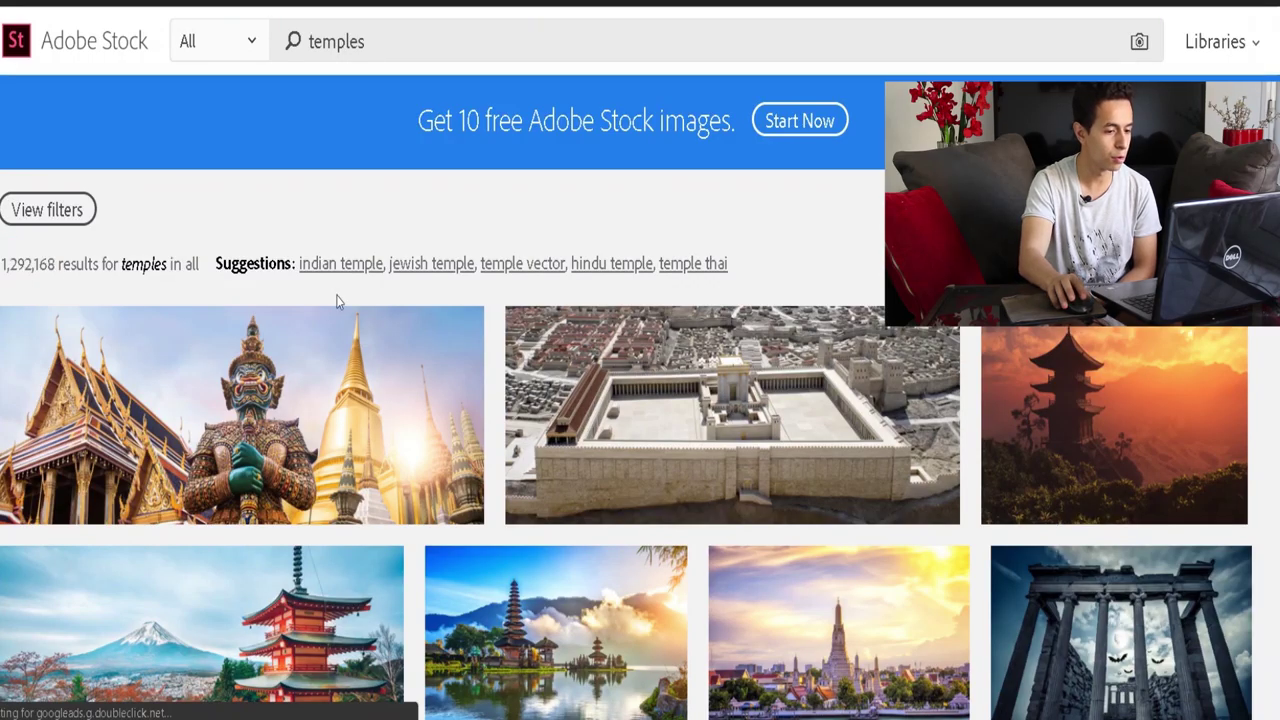
Step: Scroll the temple results and open the 'Arch silhouette at sunset' image details
scroll(337, 302, down, 15)
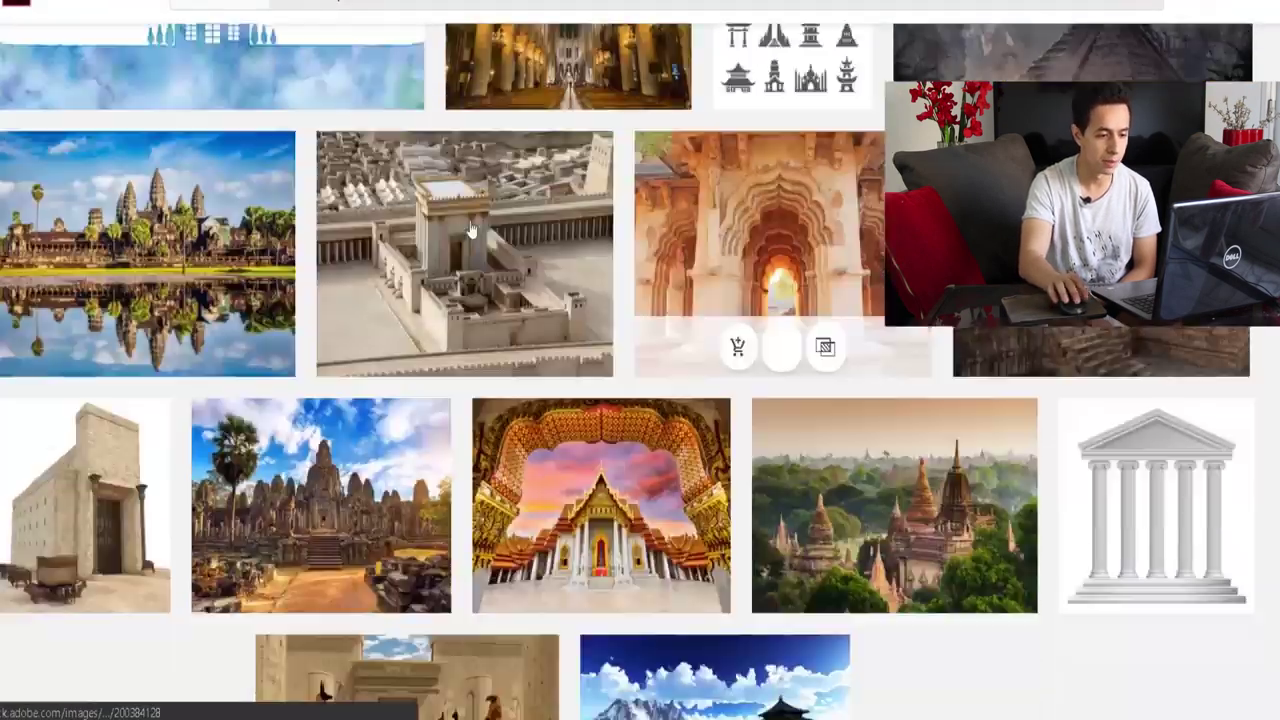
scroll(823, 257, down, 5)
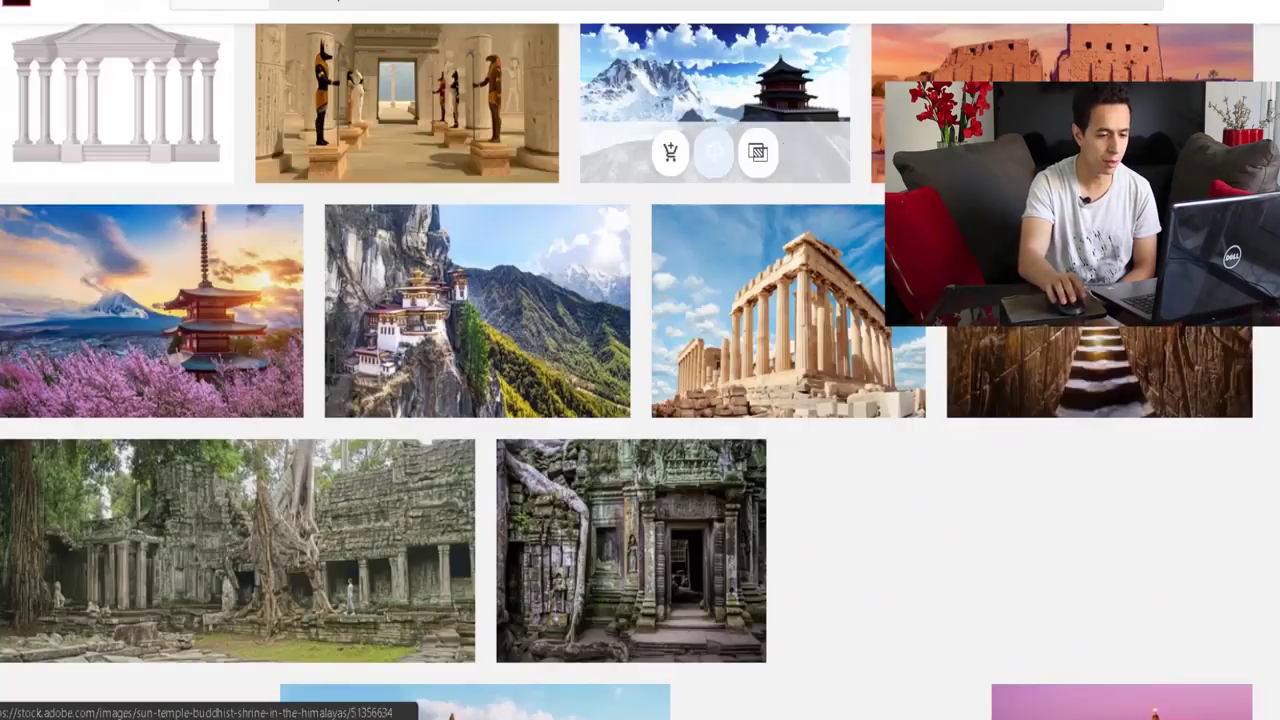
scroll(713, 151, down, 5)
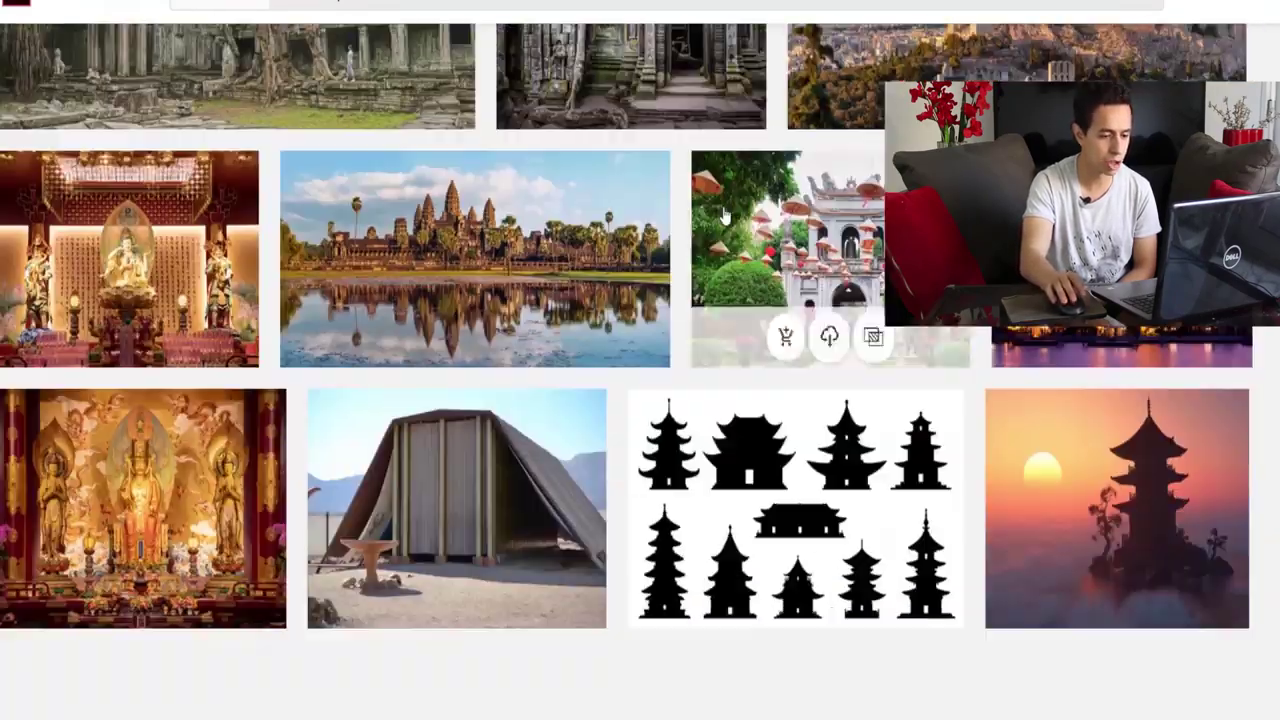
scroll(723, 215, down, 8)
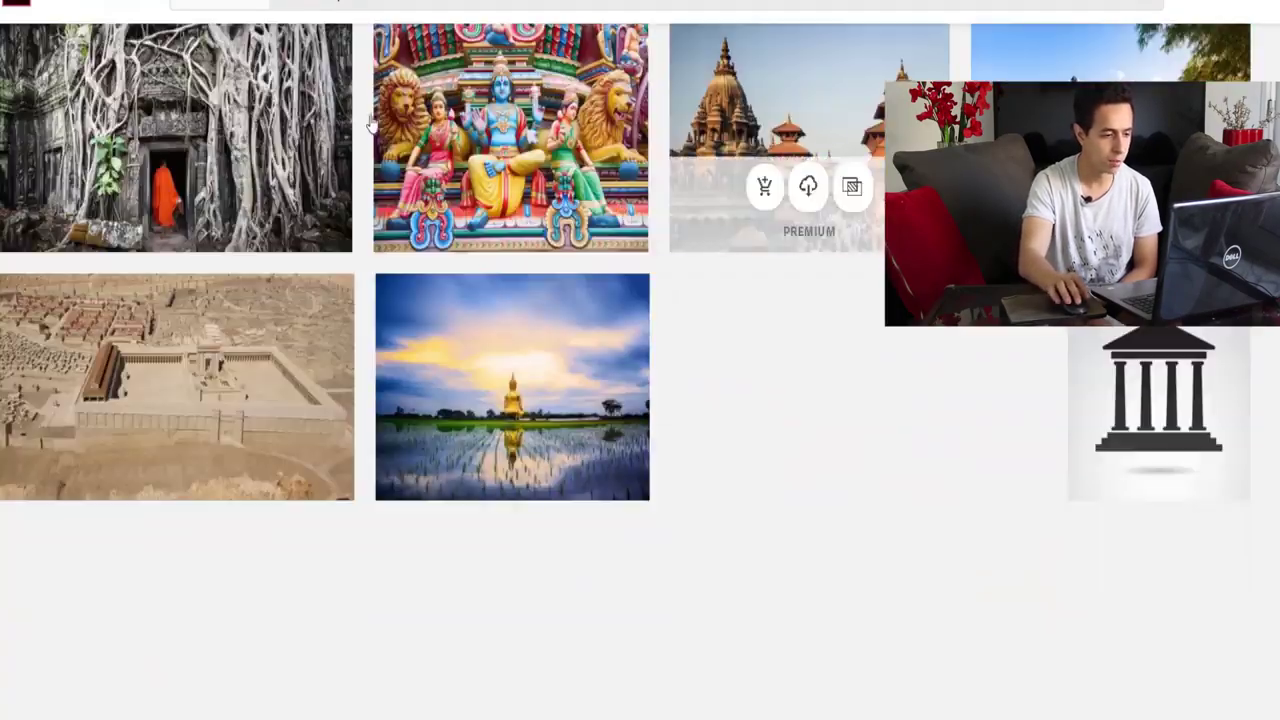
scroll(663, 191, down, 5)
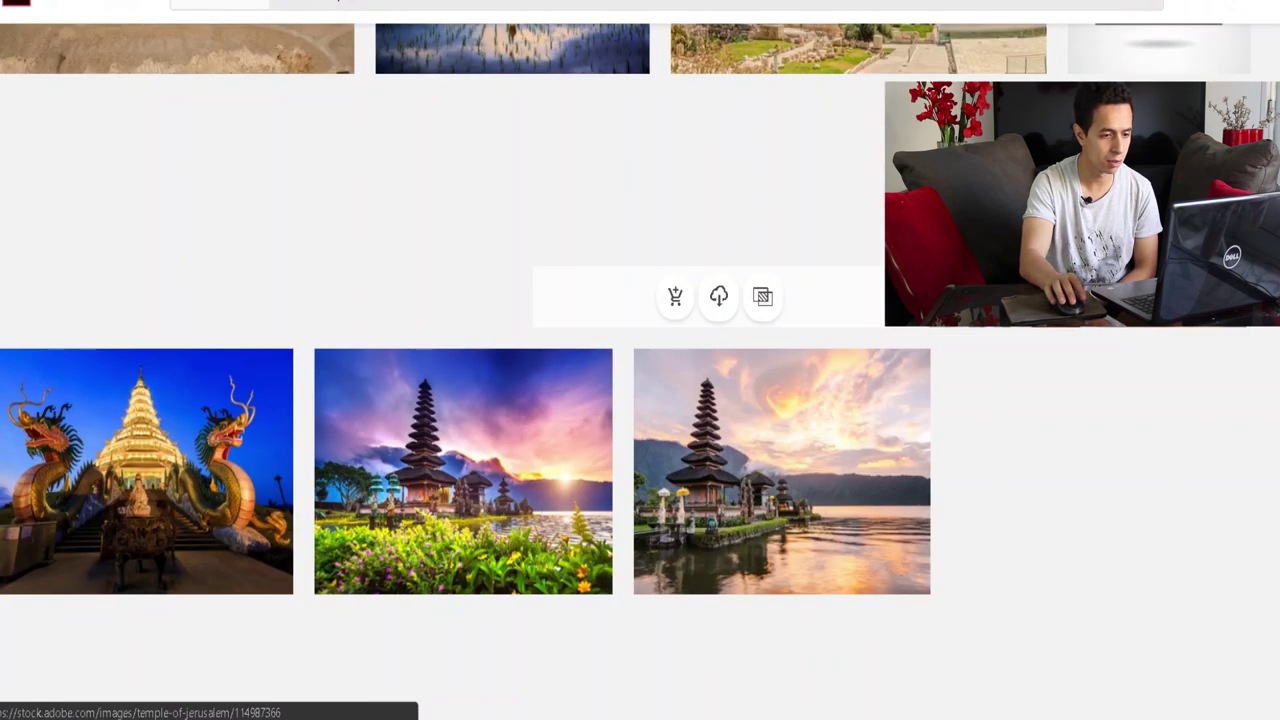
scroll(69, 385, down, 3)
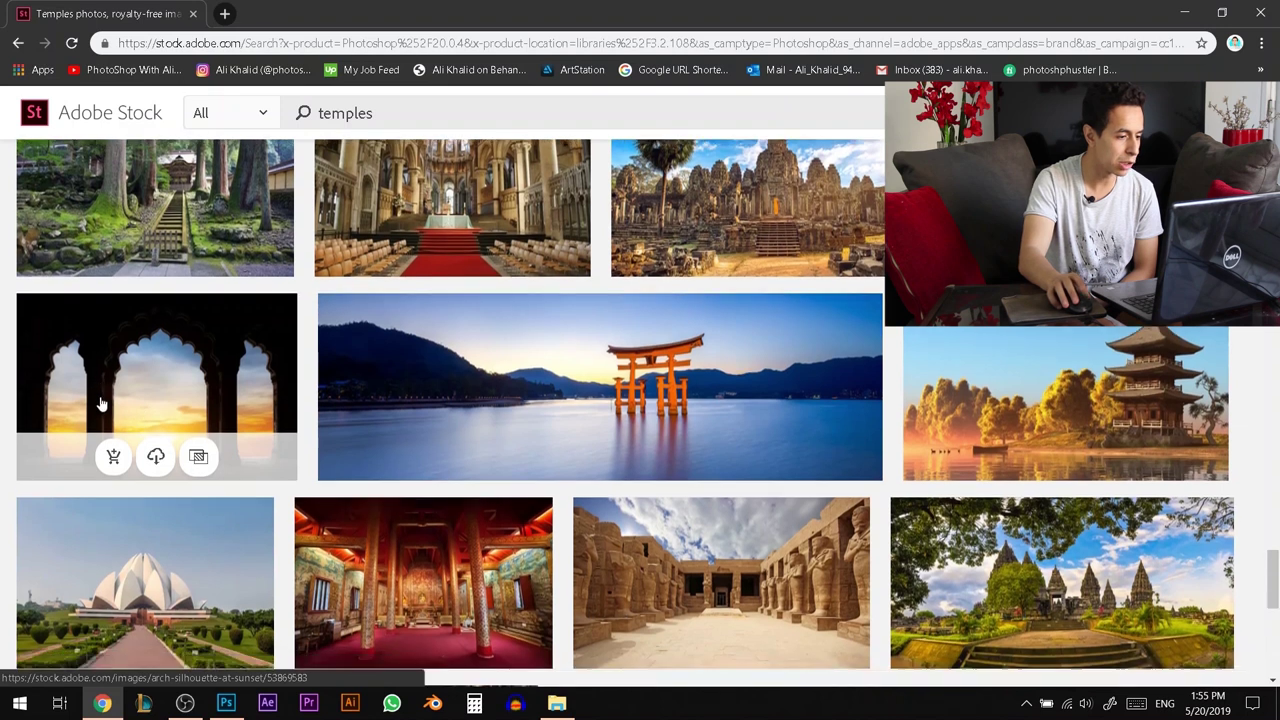
scroll(100, 403, down, 3)
click(209, 179)
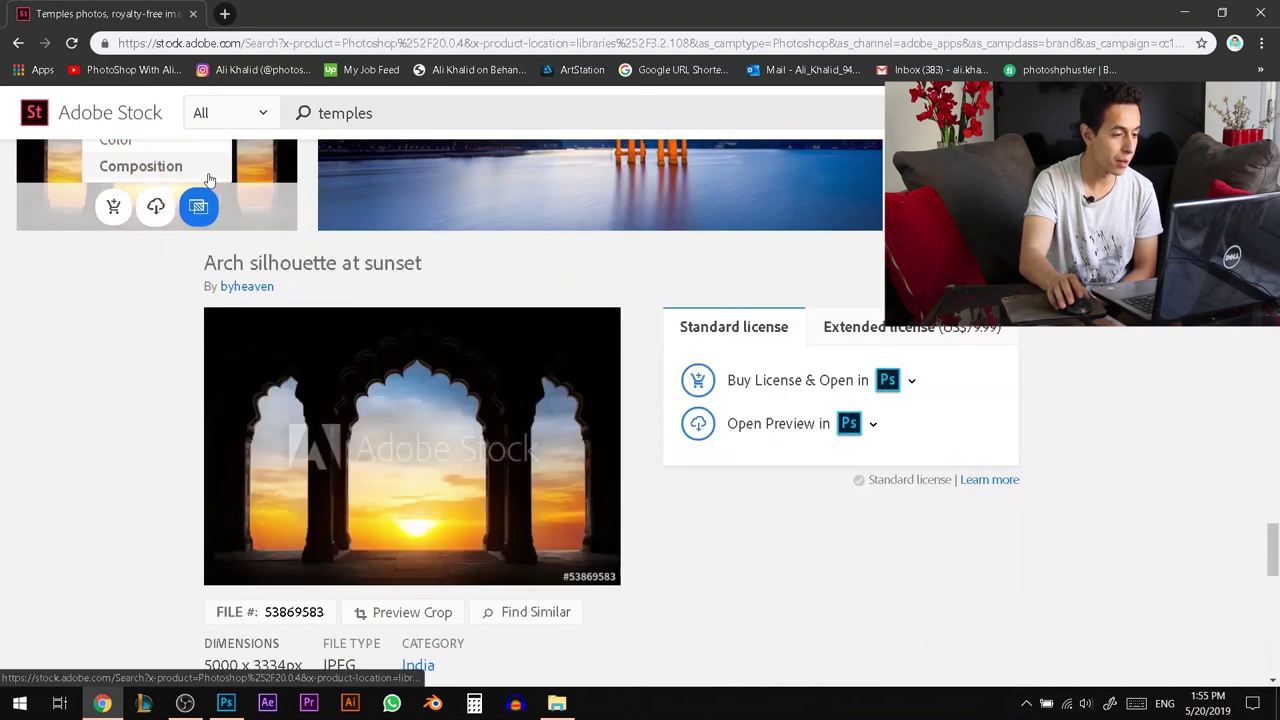
Step: Send the arch silhouette preview into Photoshop using Open Preview in Ps
scroll(562, 370, down, 1)
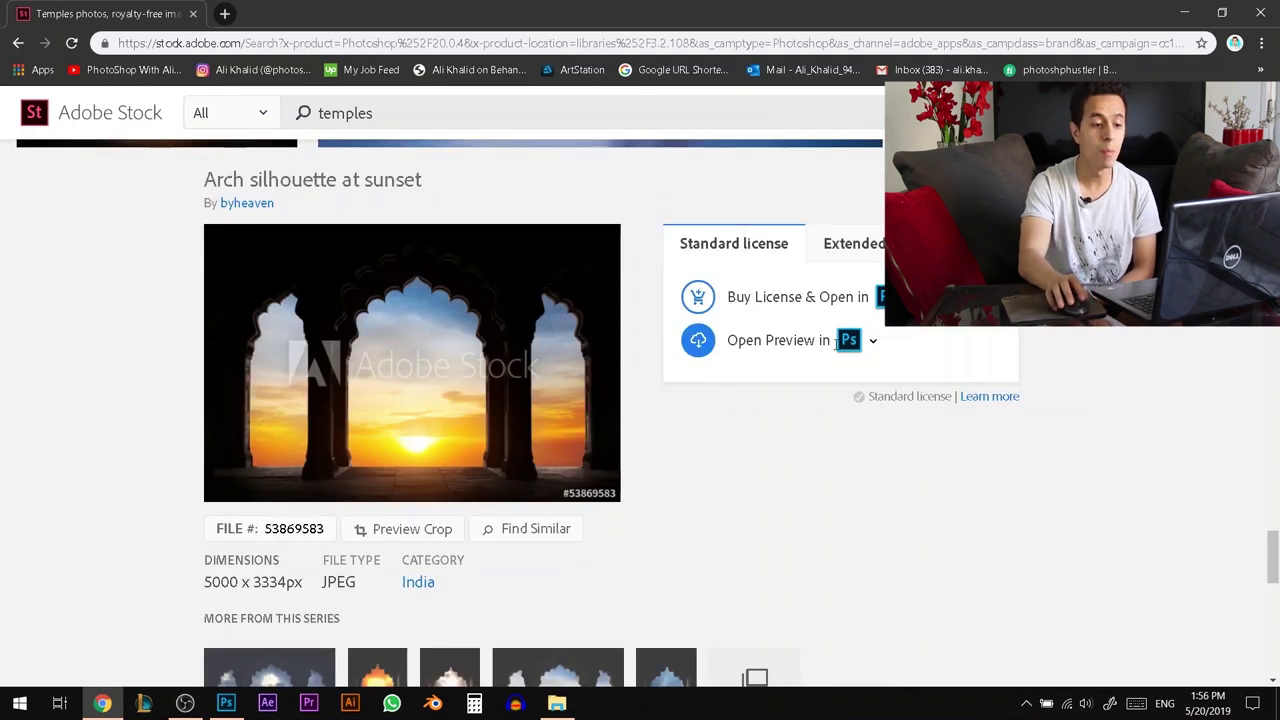
click(870, 342)
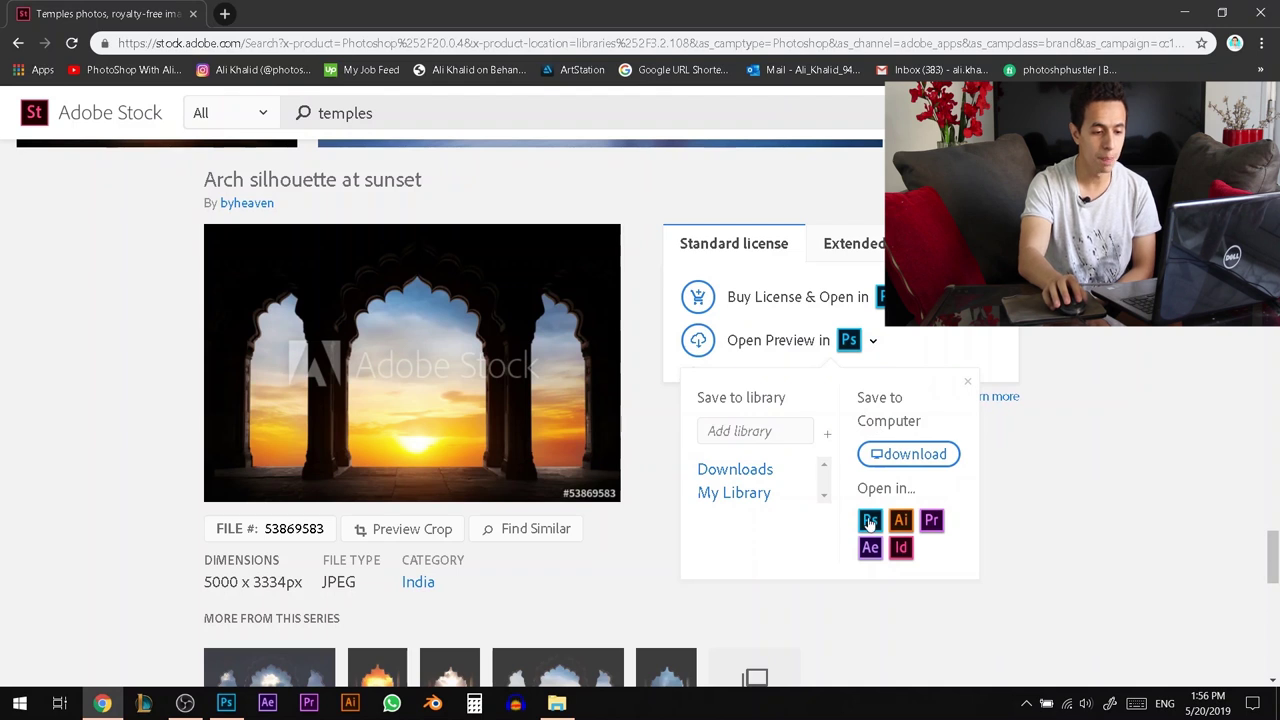
click(870, 522)
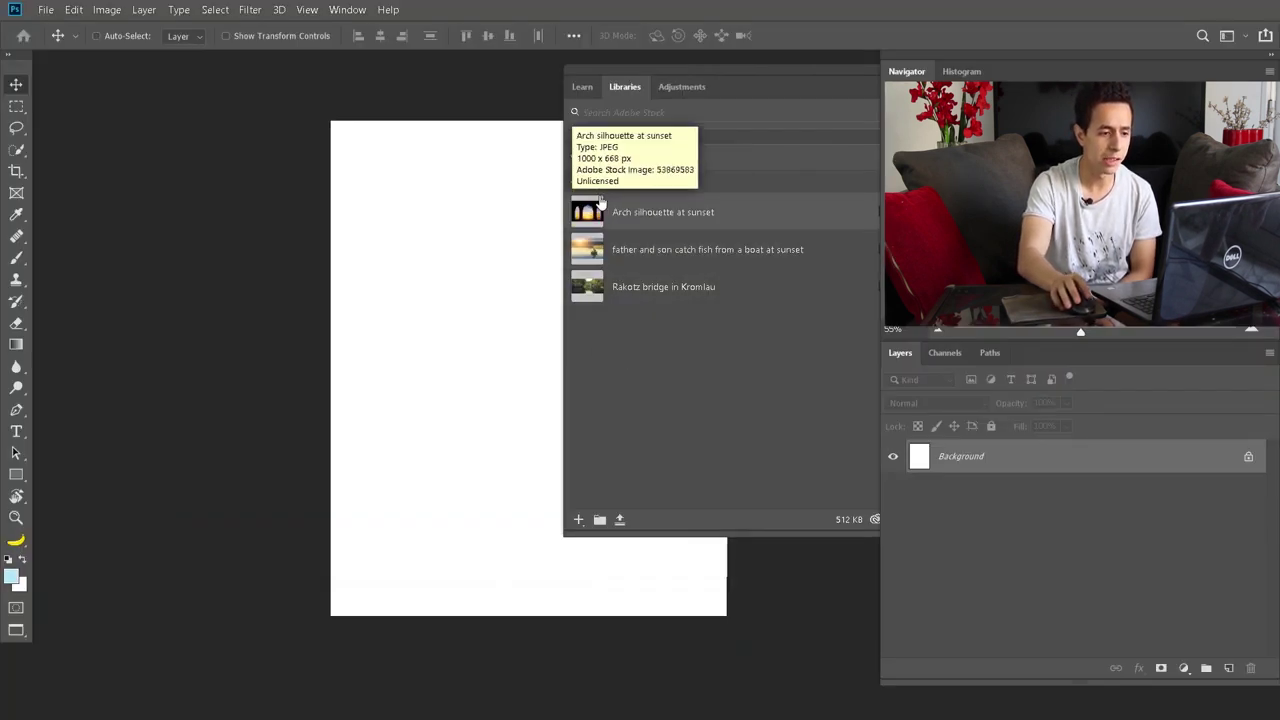
Step: Place the arch preview on the canvas, commit it, and move it lower
drag(650, 218, 505, 288)
click(636, 35)
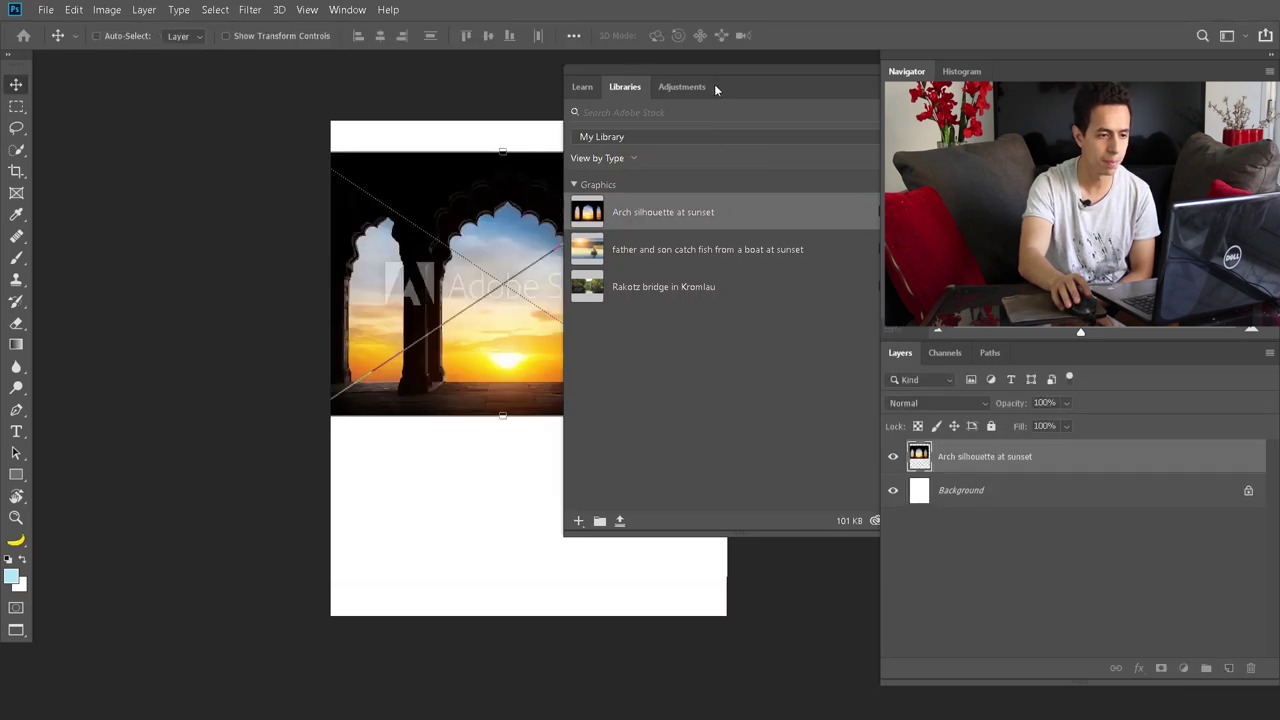
drag(724, 70, 903, 72)
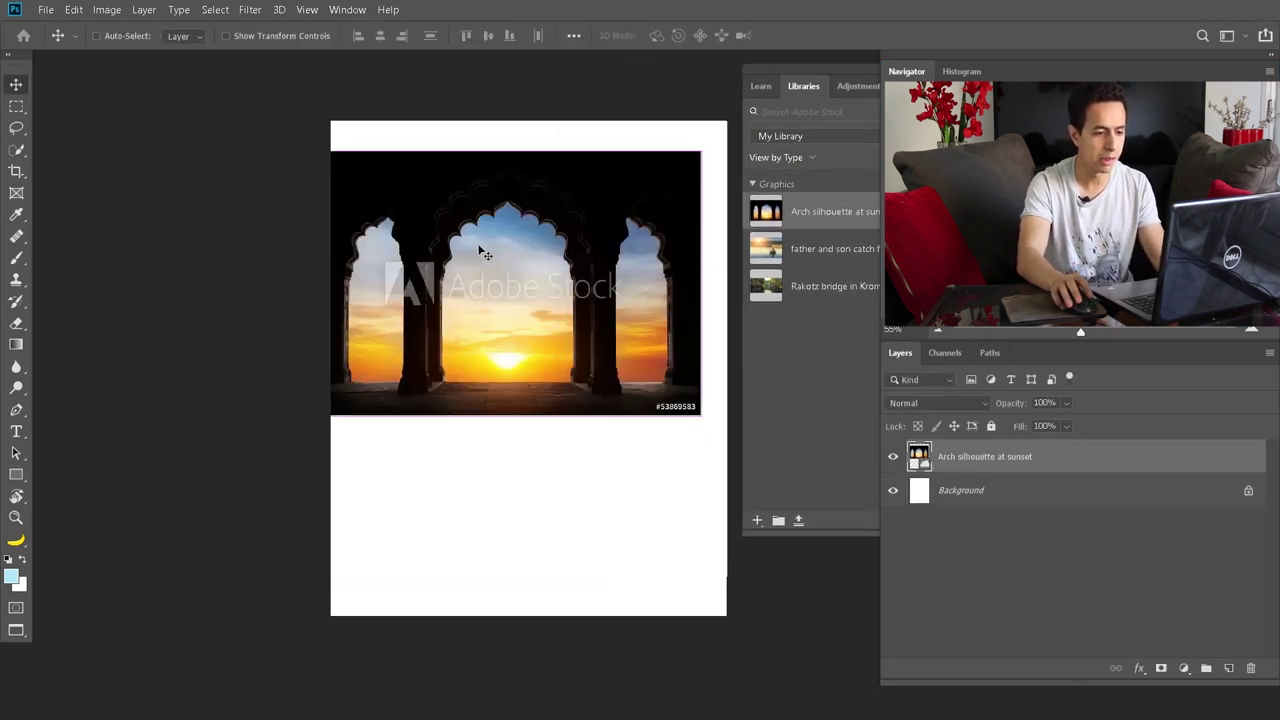
drag(483, 253, 557, 329)
Step: Scale up the arch photo with Free Transform and centre it on the canvas
key(ctrl+t)
drag(726, 214, 869, 120)
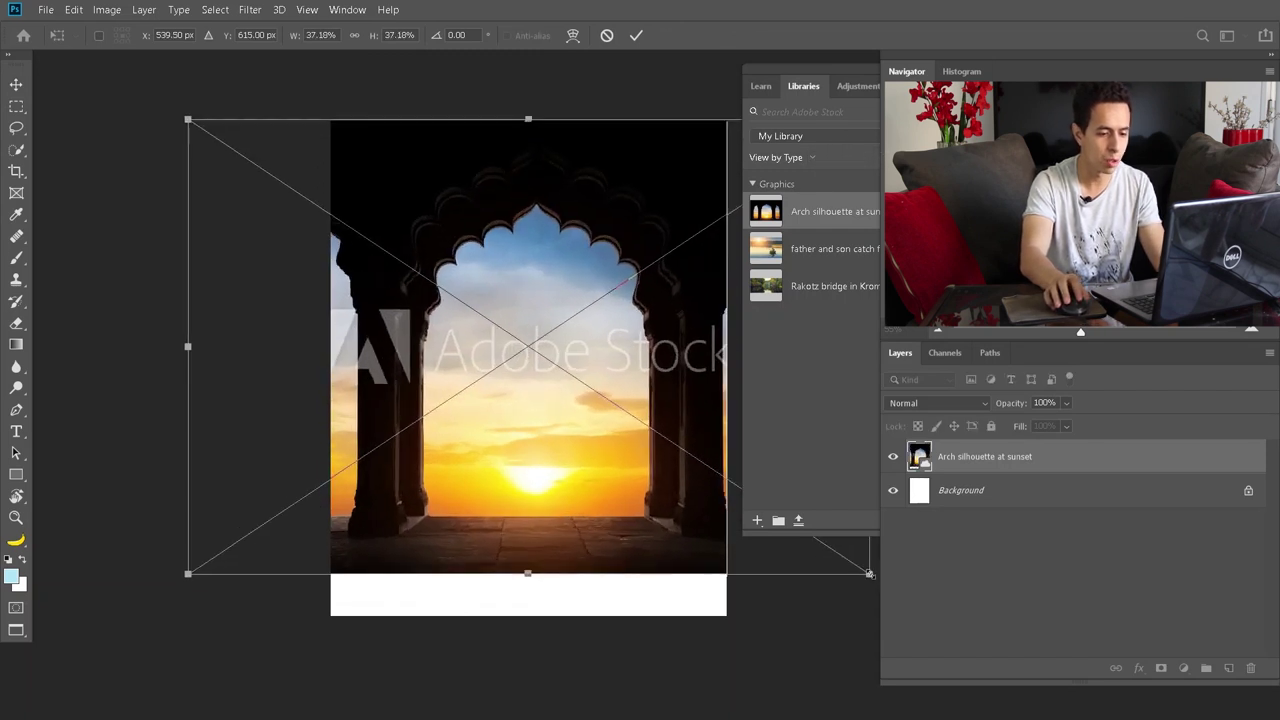
drag(869, 573, 940, 606)
drag(645, 535, 612, 533)
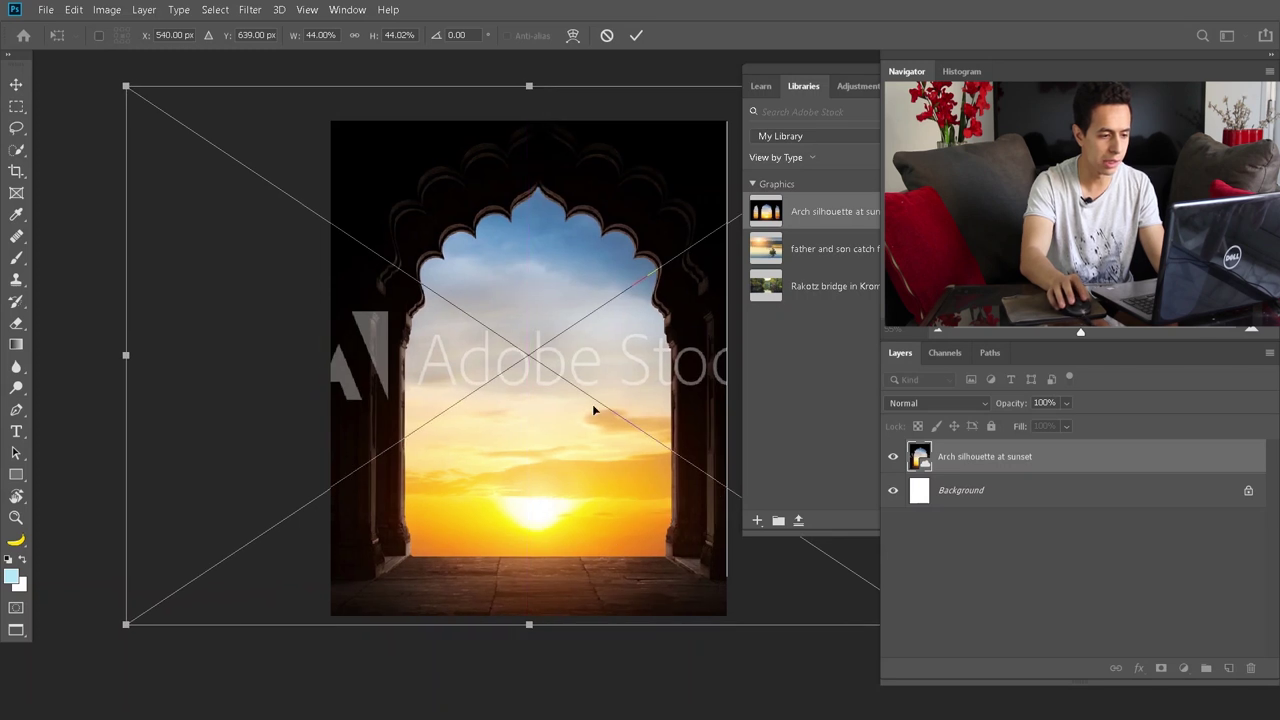
drag(597, 455, 656, 457)
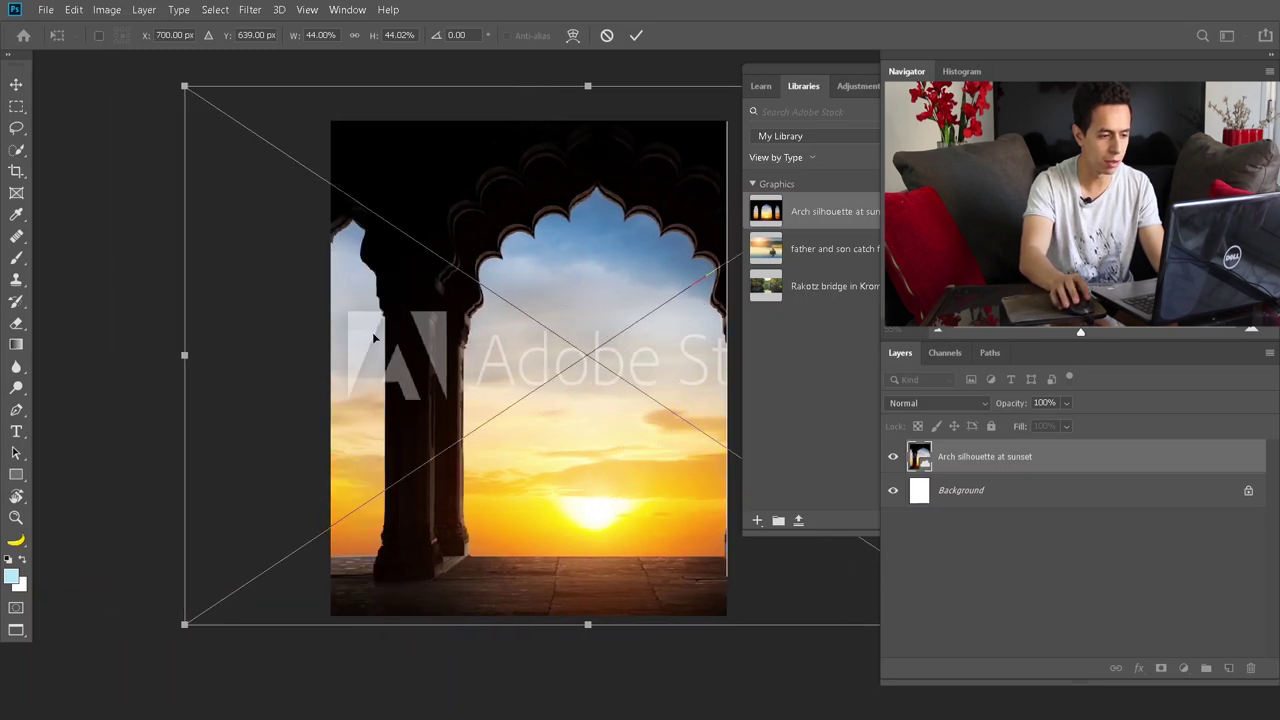
drag(653, 503, 576, 507)
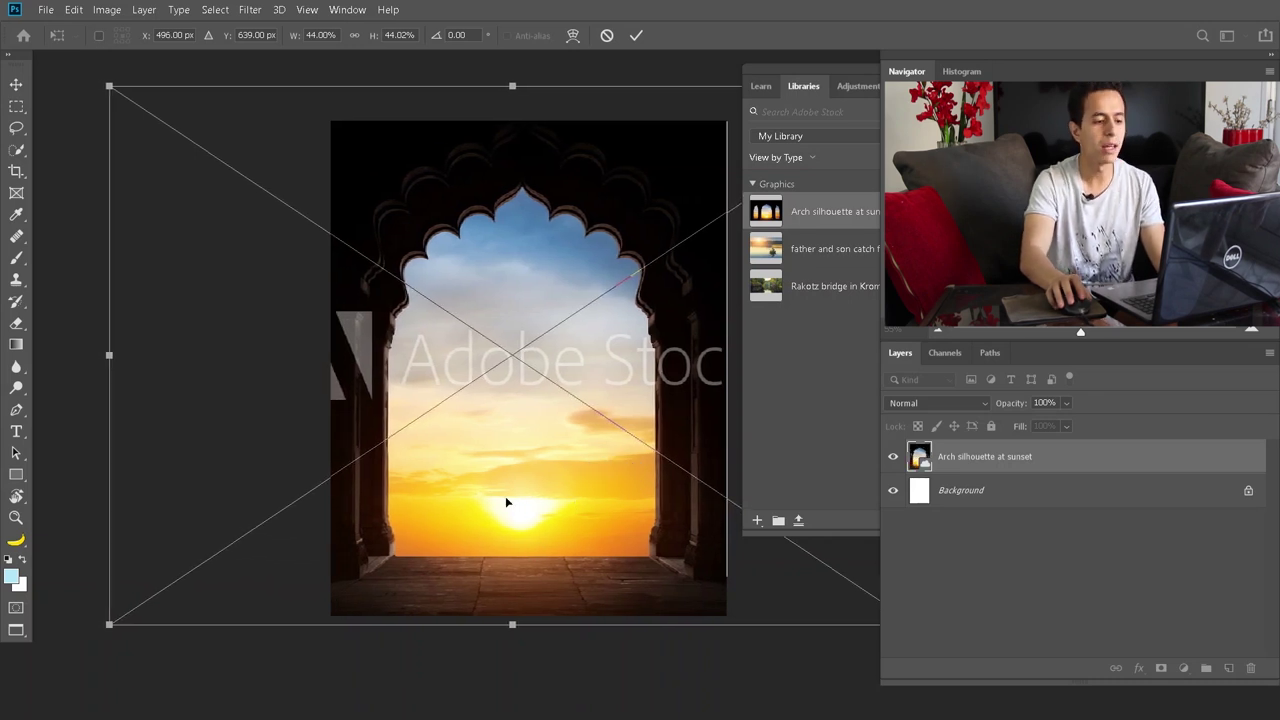
click(635, 36)
Step: License the arch silhouette image and close the Libraries panel
right_click(829, 209)
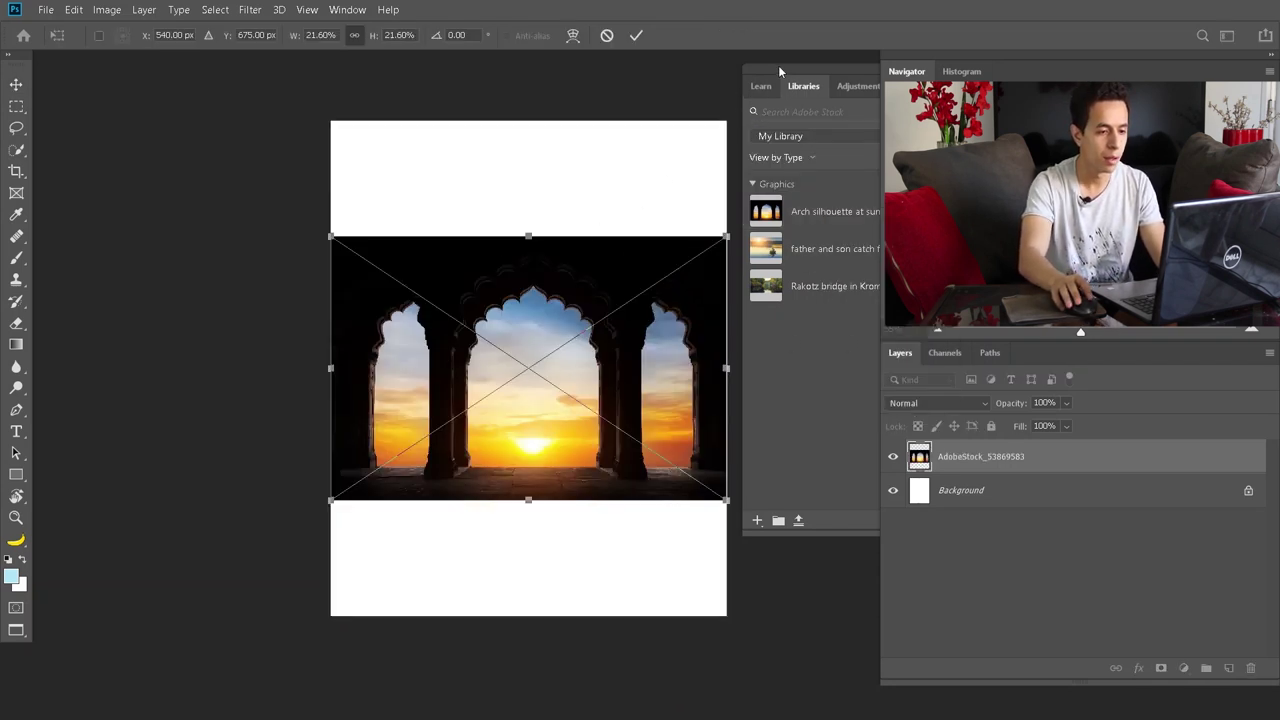
drag(780, 71, 579, 108)
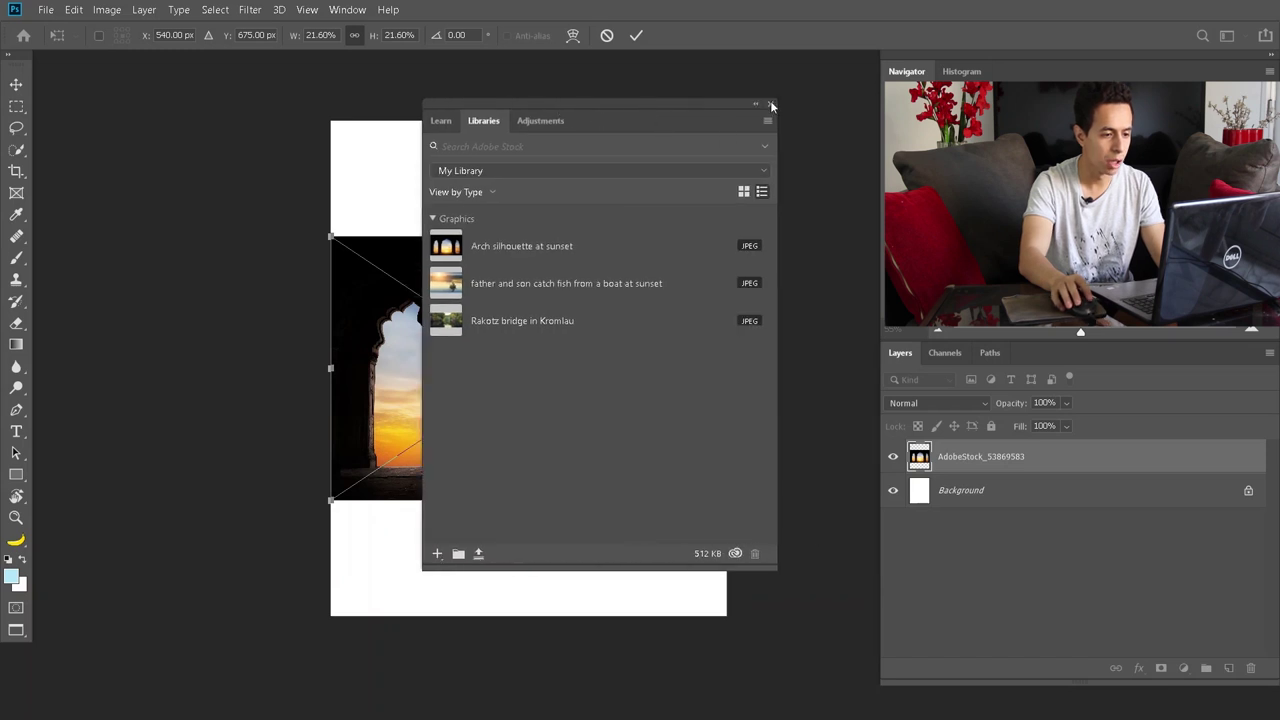
click(770, 104)
Step: Scale the licensed arch photo to 41.72% so it fills the whole canvas
drag(729, 239, 912, 113)
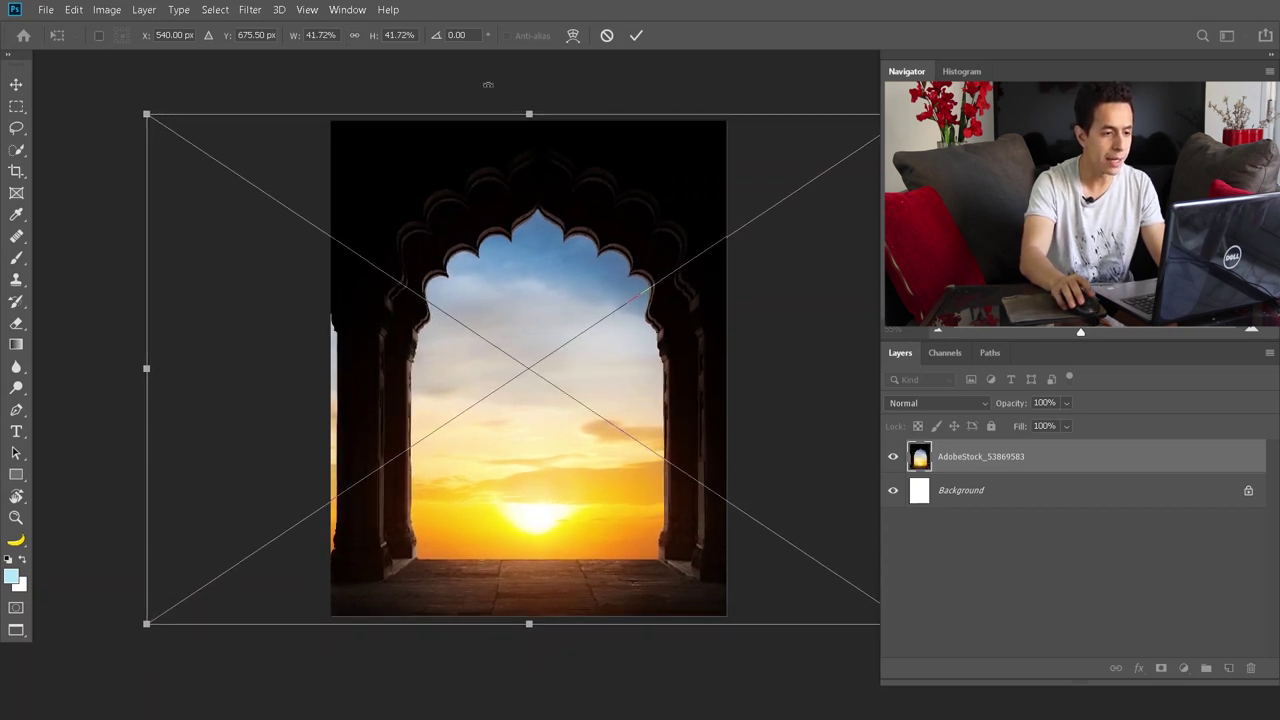
drag(729, 365, 711, 365)
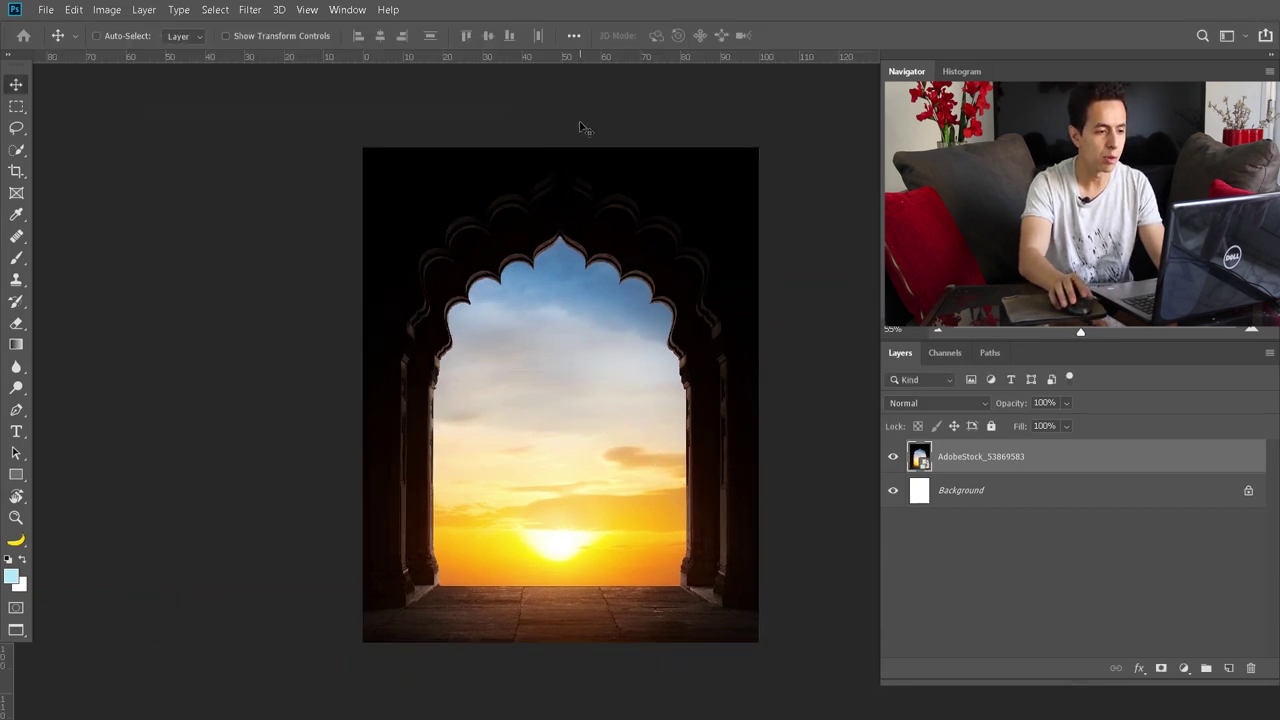
click(348, 10)
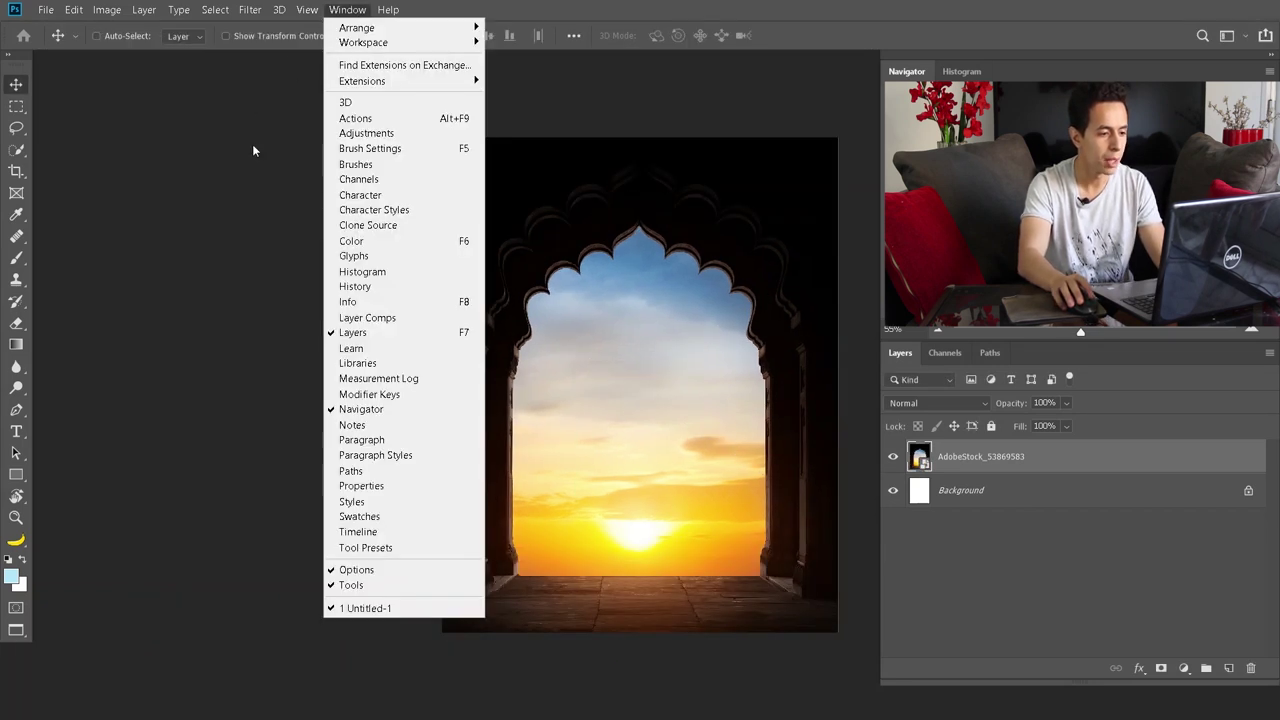
Step: Search Adobe Stock for 'above clouds' and save the mountain-over-clouds preview to My Library
click(354, 364)
drag(659, 105, 295, 75)
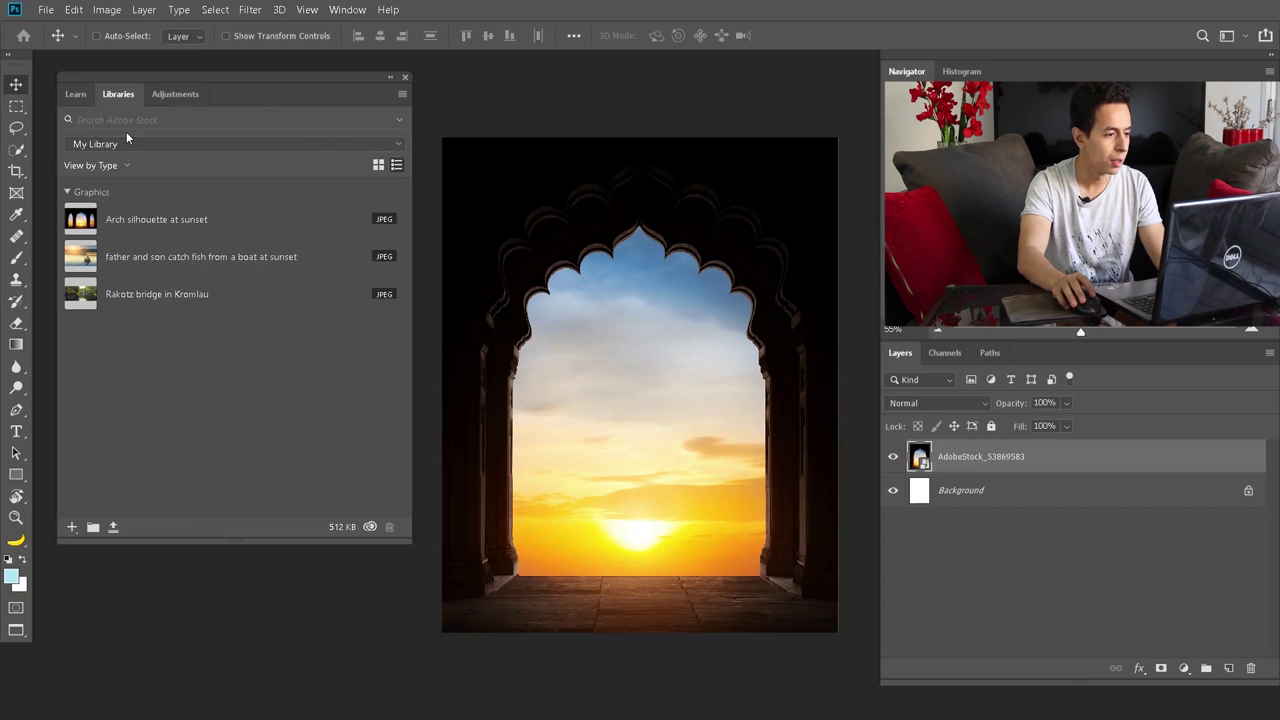
click(159, 119)
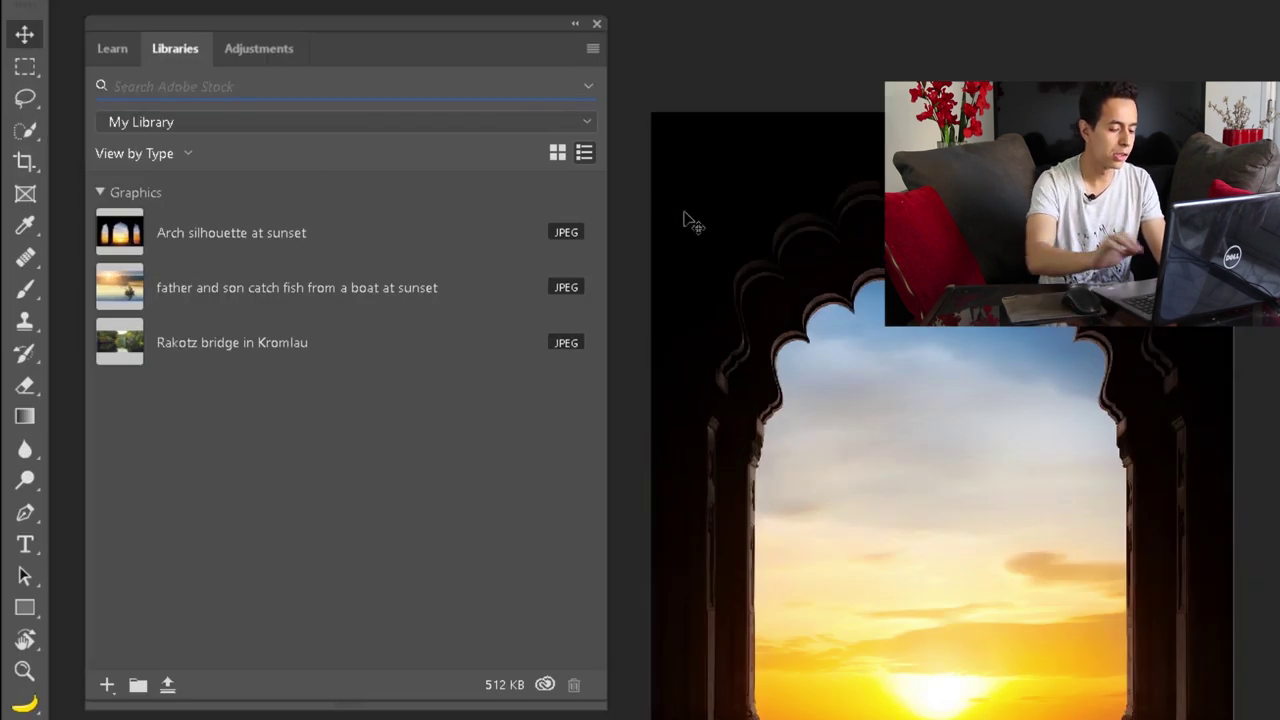
text(above clouds)
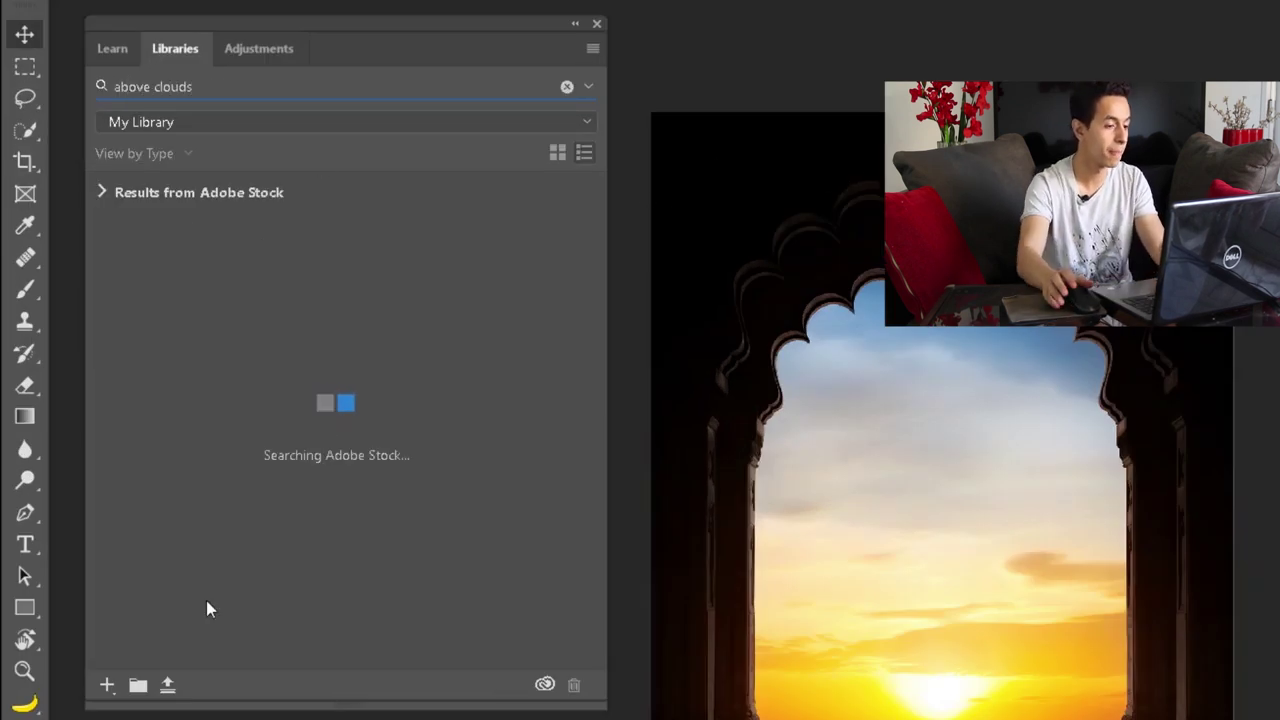
scroll(408, 268, down, 10)
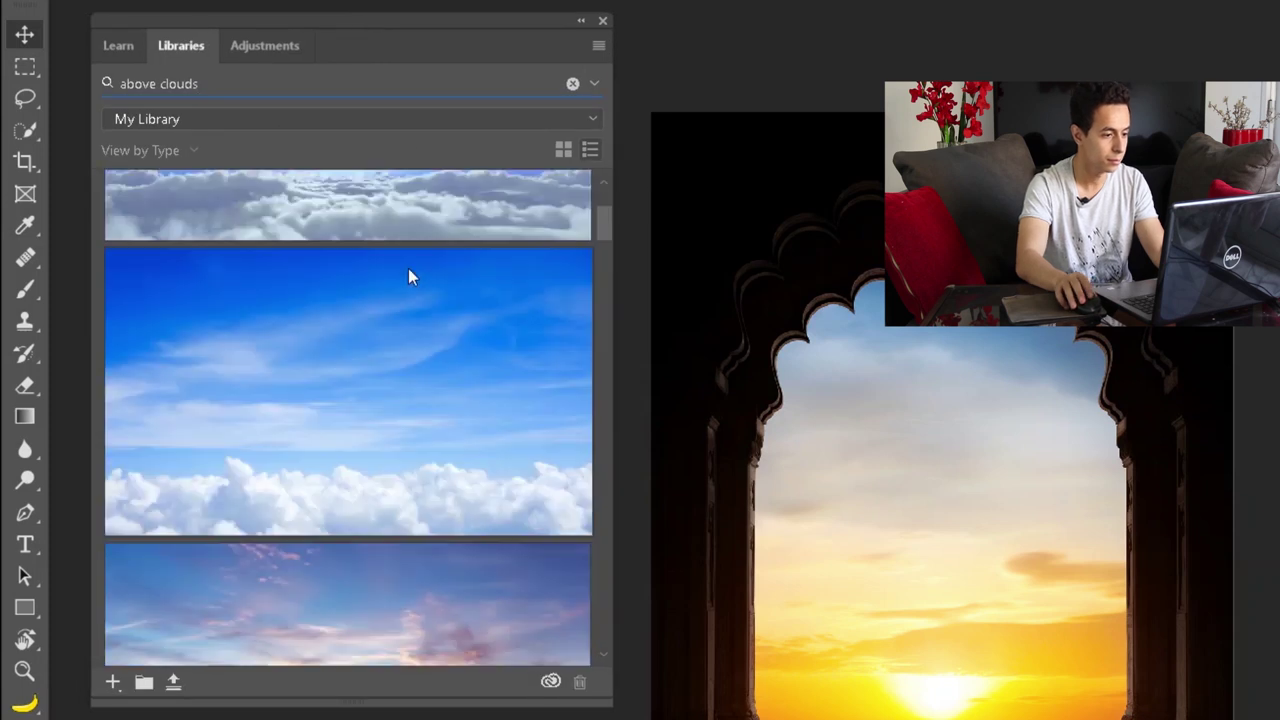
scroll(412, 296, down, 12)
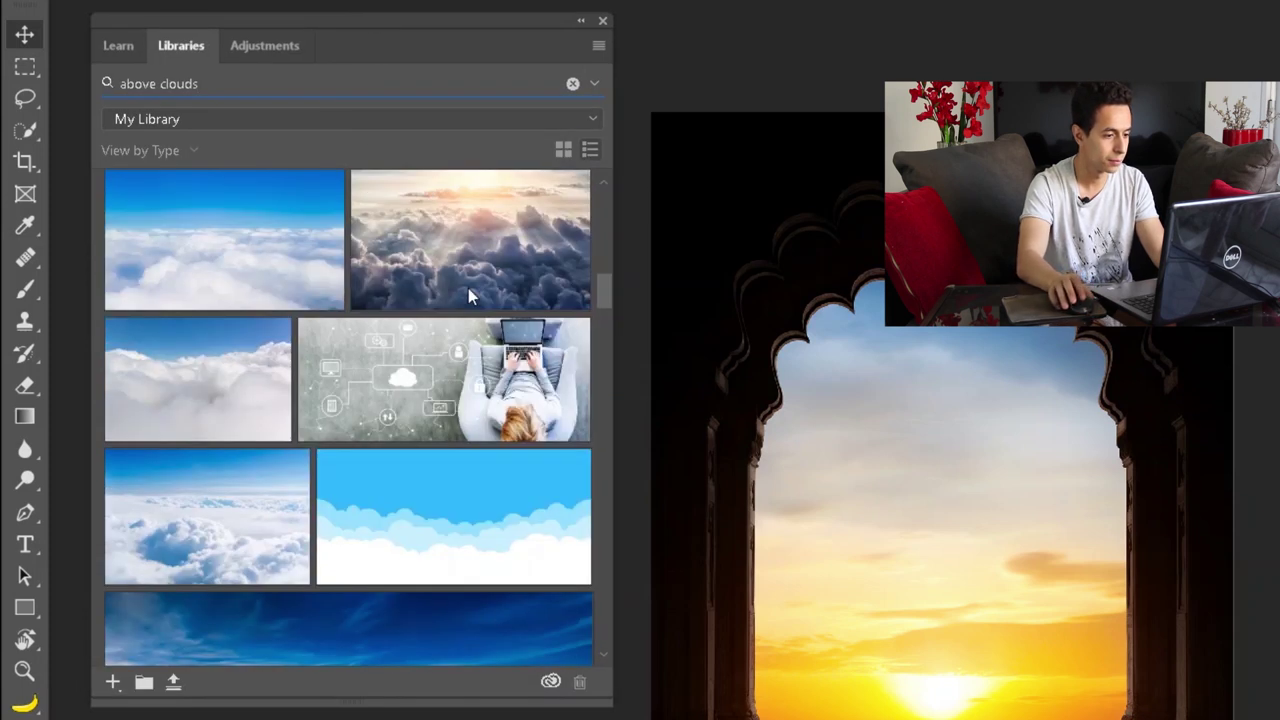
scroll(457, 355, down, 10)
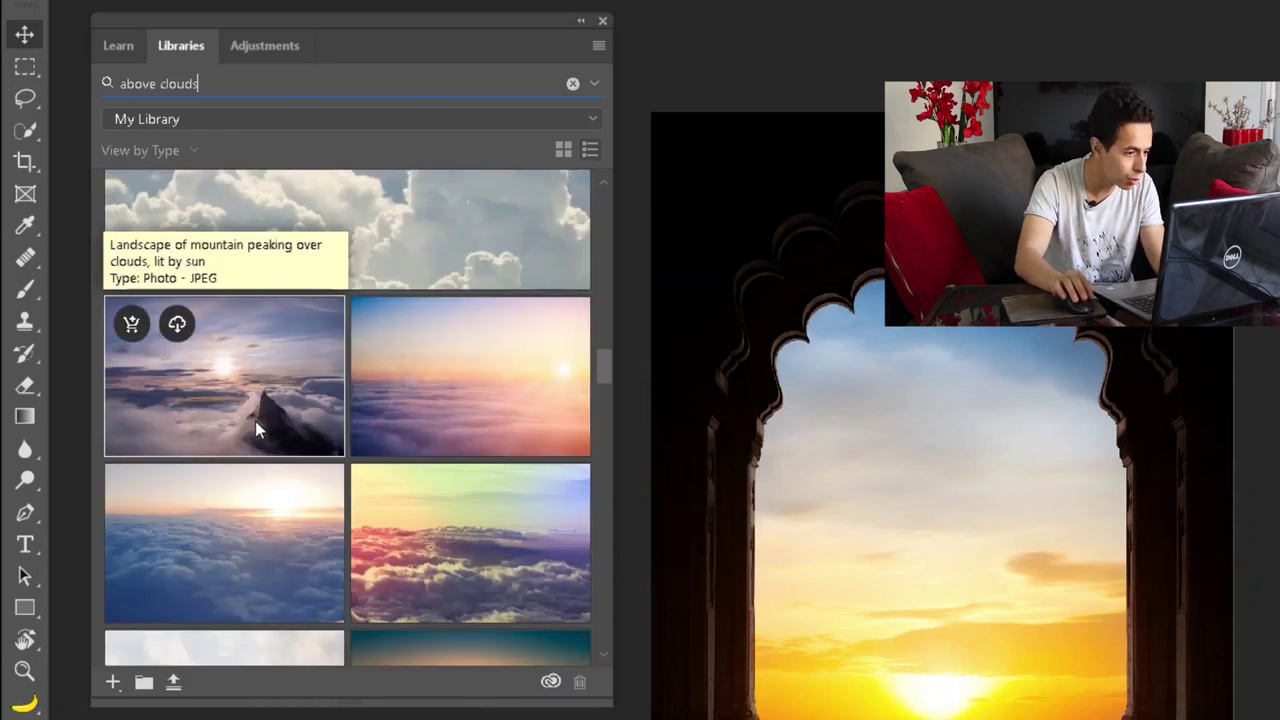
click(177, 323)
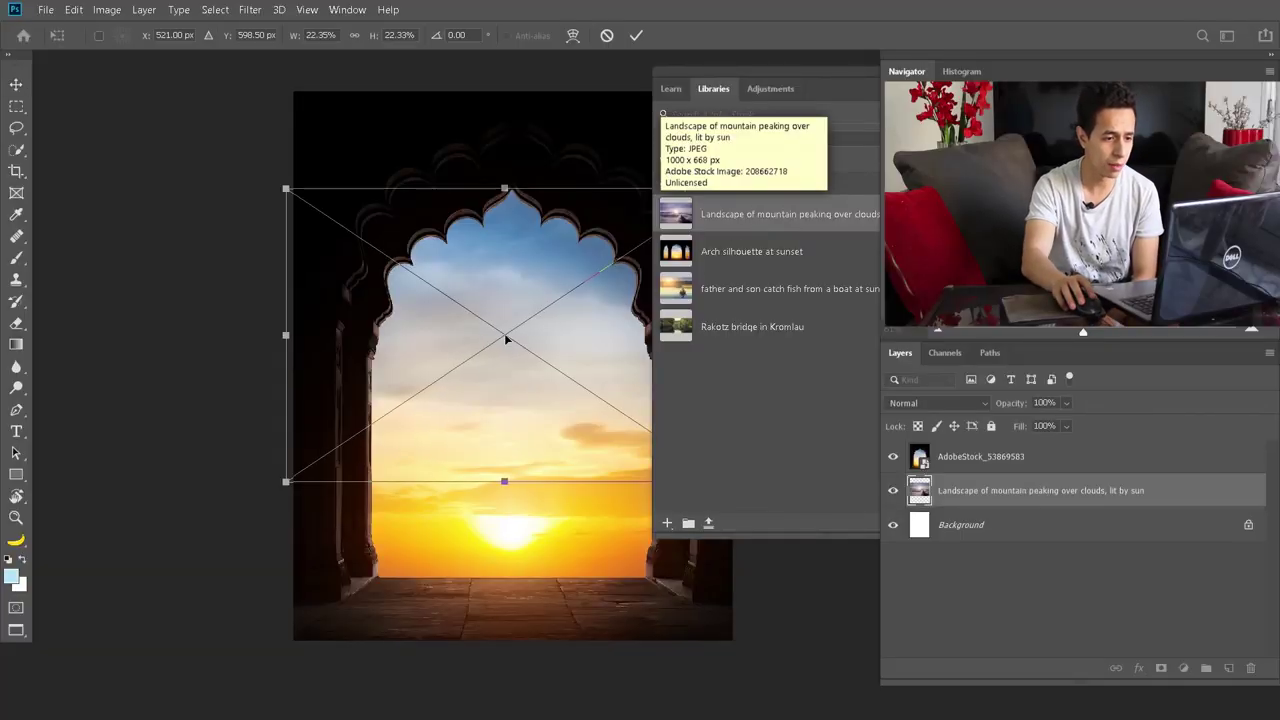
Step: Place the mountain-over-clouds image on the canvas and move it down over the archway
drag(777, 77, 840, 72)
drag(577, 239, 600, 245)
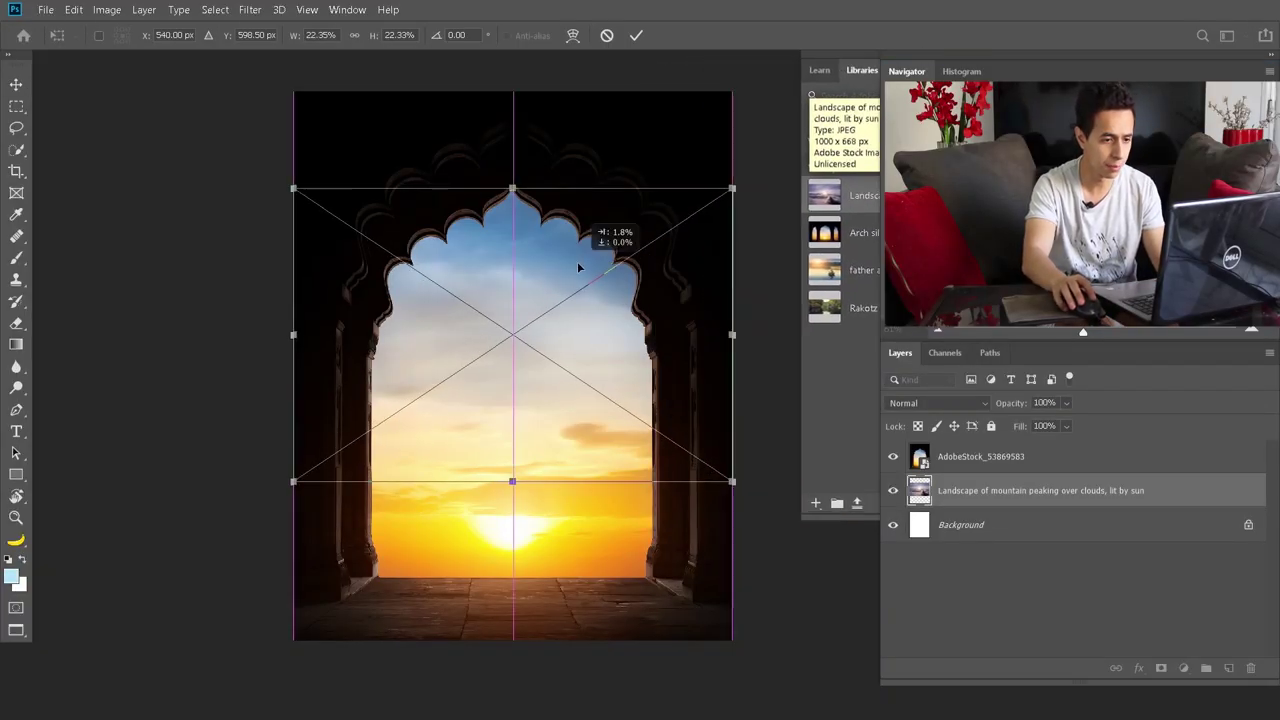
key(Return)
drag(1000, 487, 1000, 452)
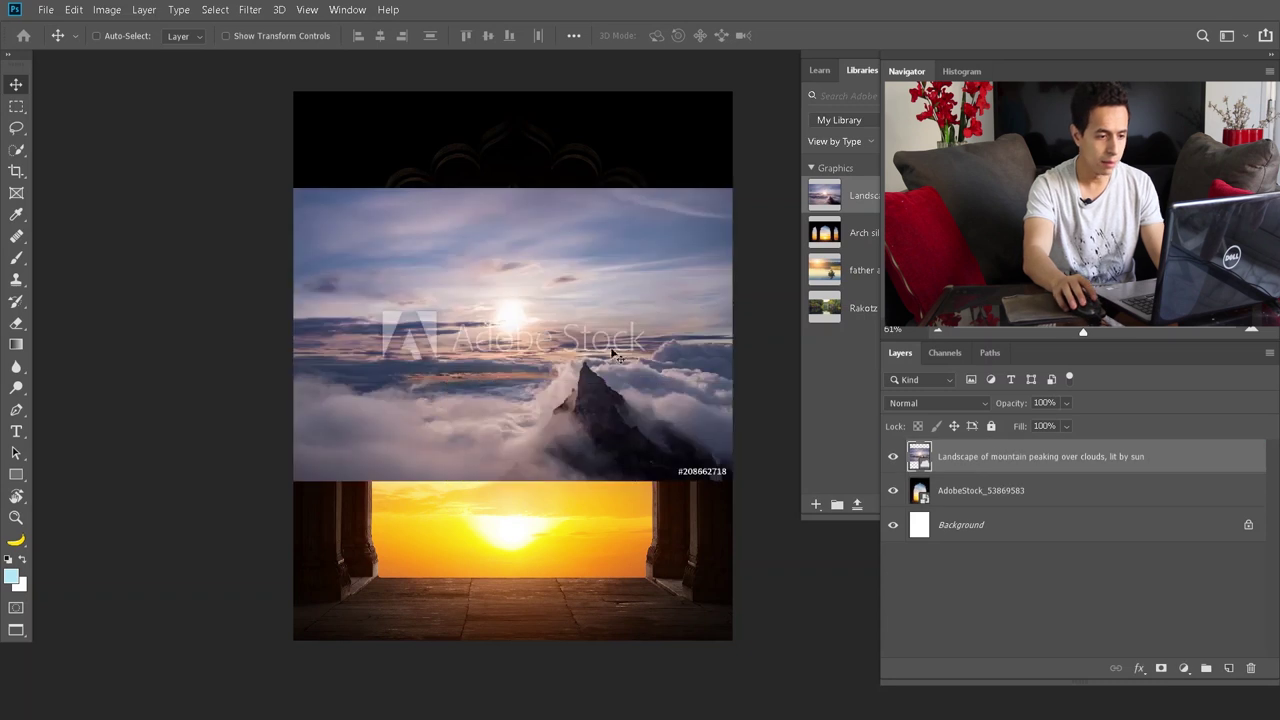
drag(615, 352, 601, 457)
Step: Enlarge the landscape to 31.68% and move its layer beneath the arch layer
key(ctrl+t)
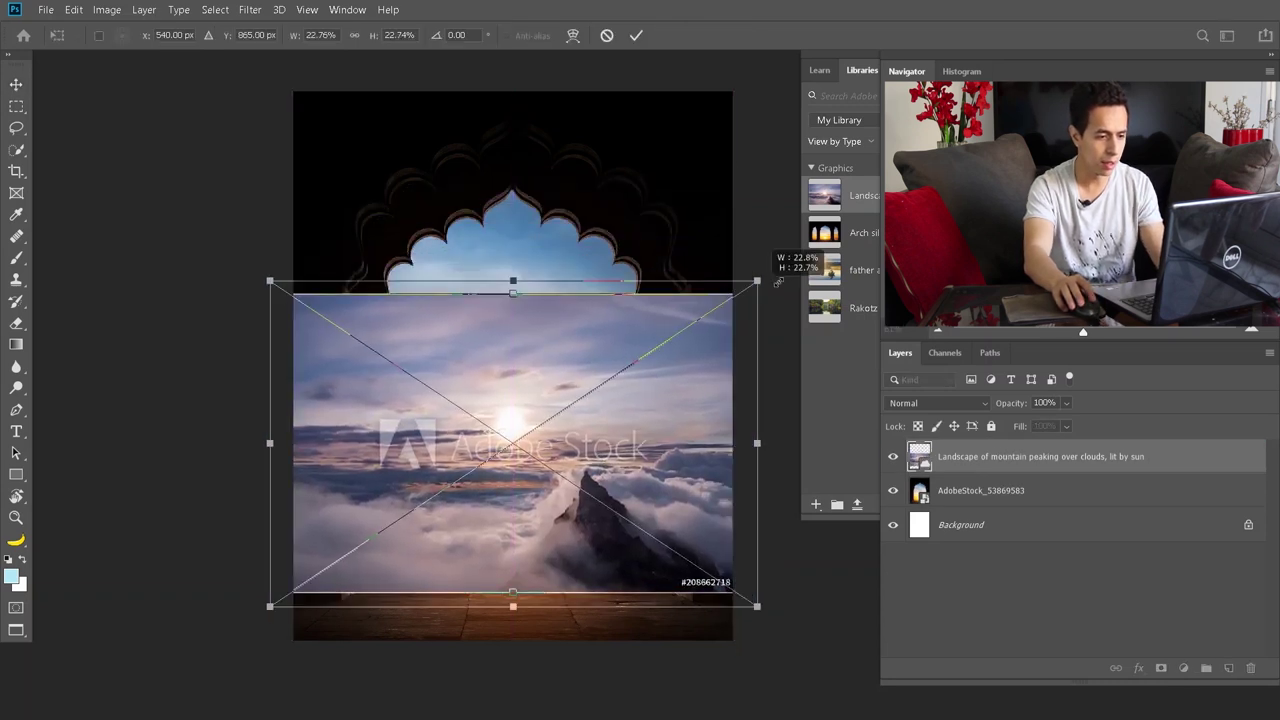
drag(778, 283, 745, 345)
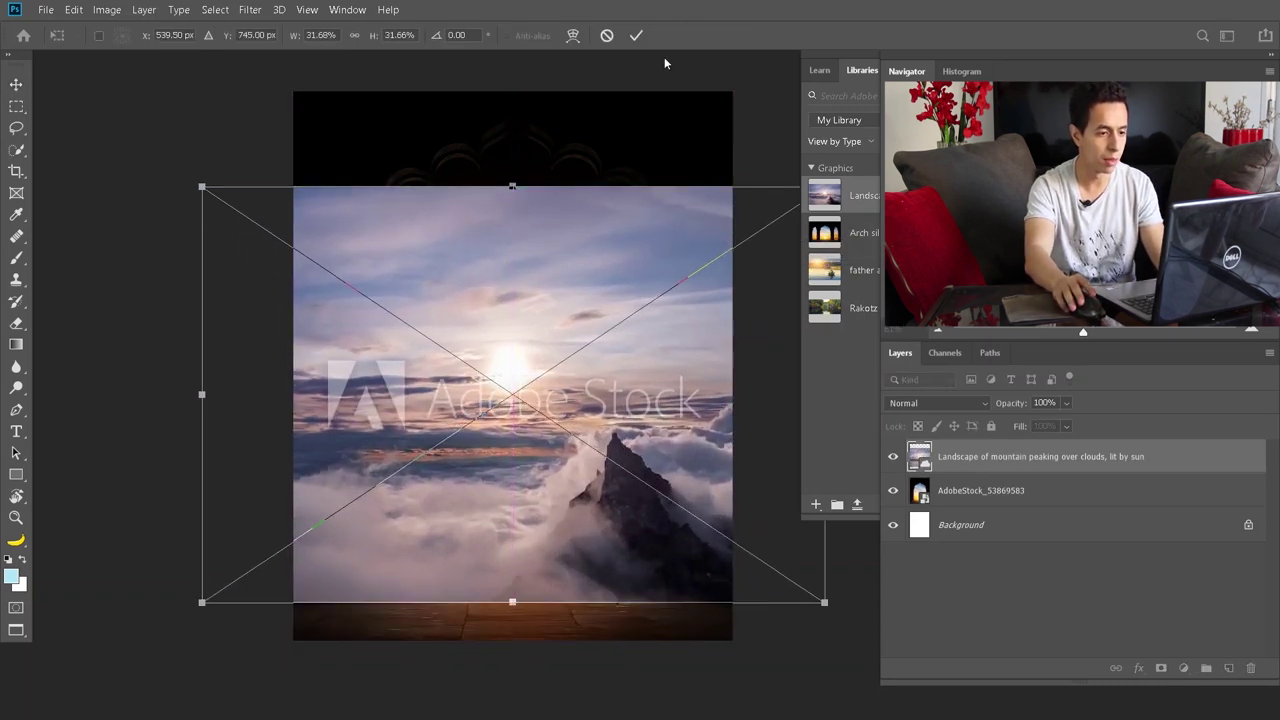
click(642, 40)
drag(962, 456, 958, 502)
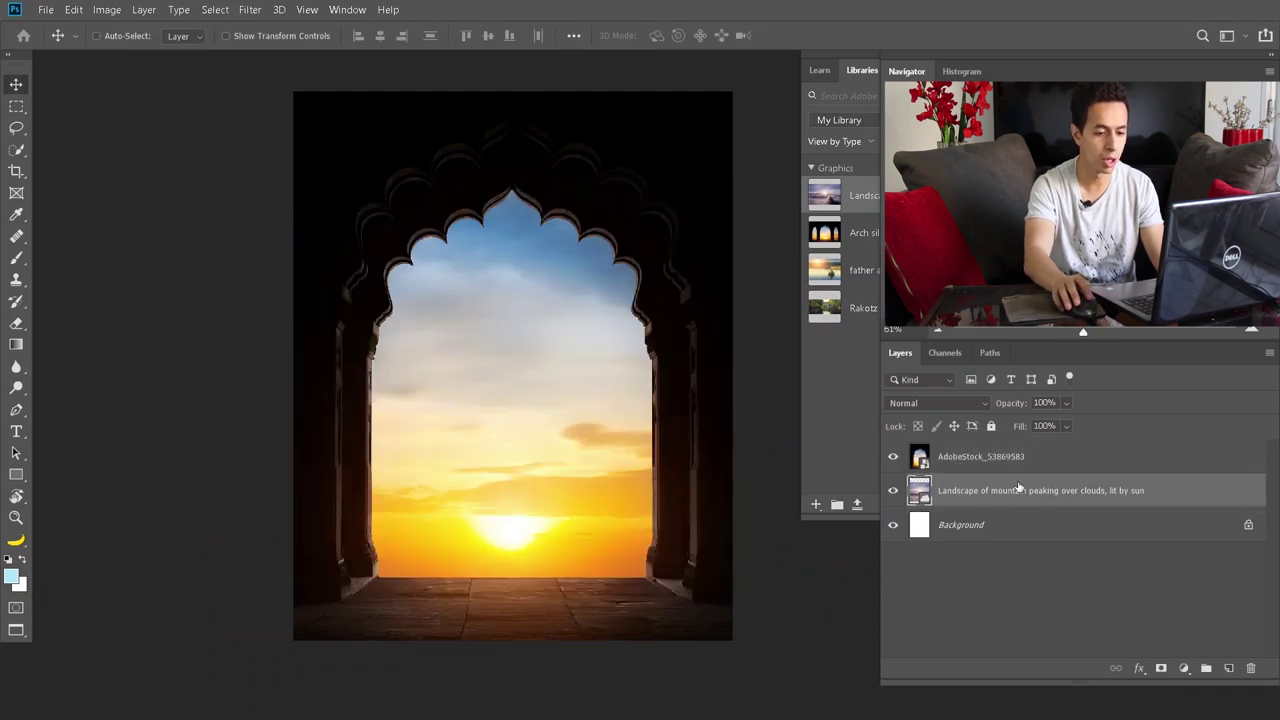
Step: Quick-select the arch's sky, mask it out, and nudge the landscape into the opening
click(983, 462)
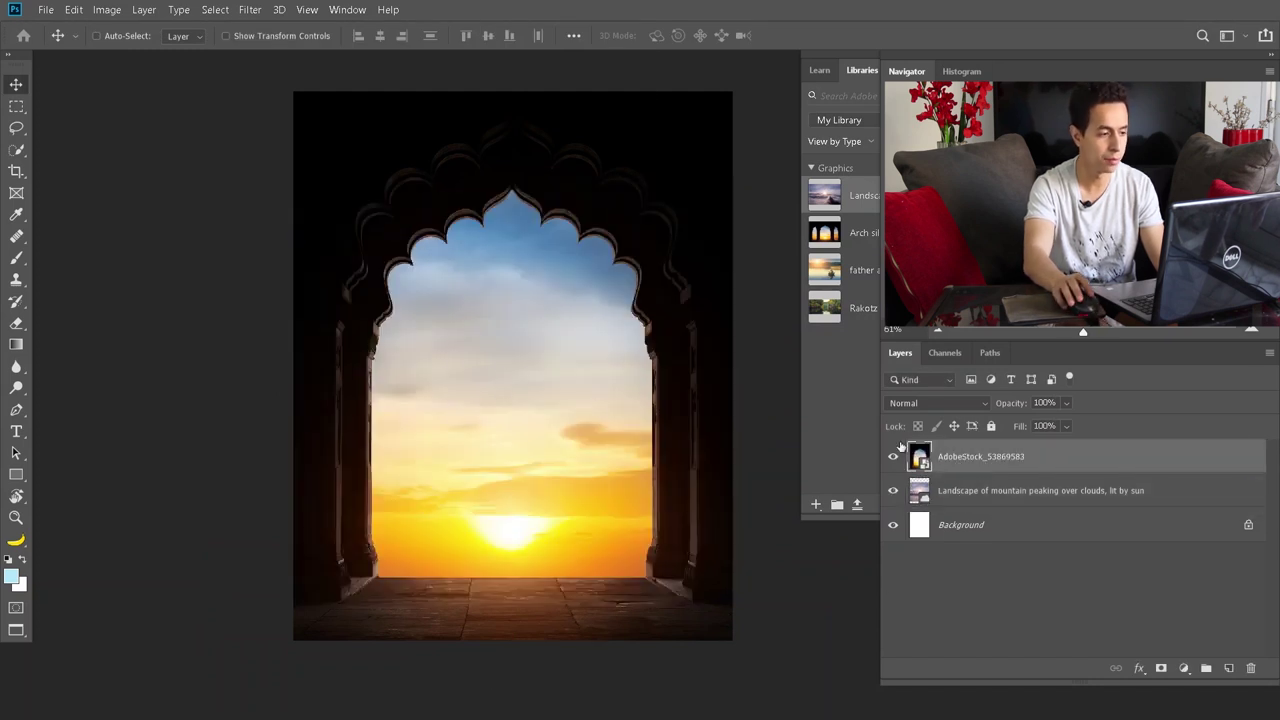
click(18, 150)
mouse_move(509, 283)
mouse_down()
mouse_move(529, 331)
mouse_move(526, 494)
mouse_up()
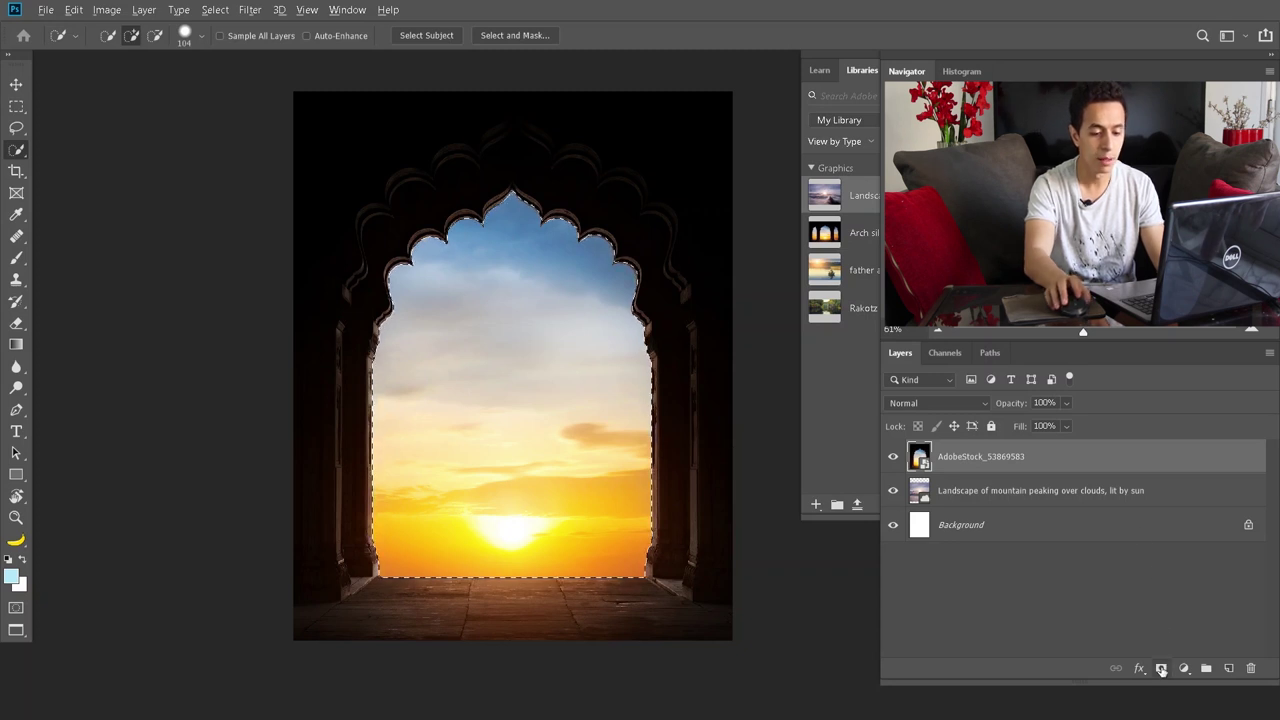
click(1161, 669)
click(16, 84)
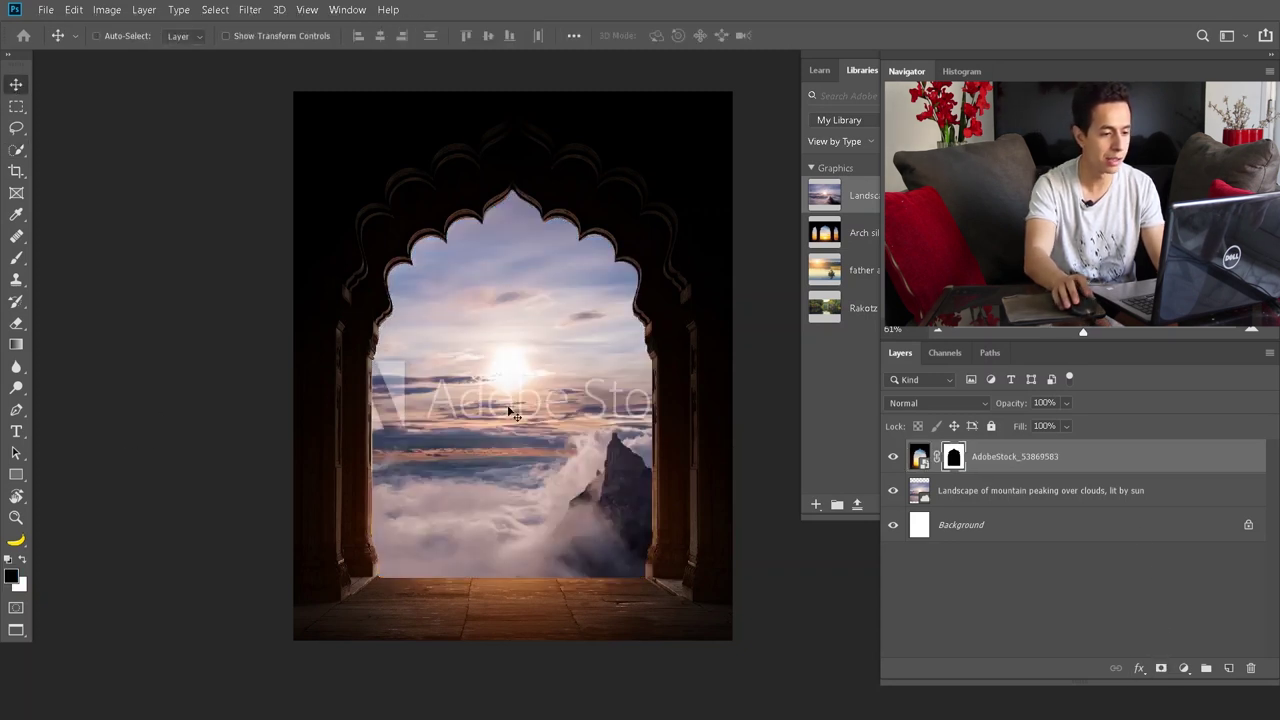
mouse_move(521, 352)
mouse_down()
mouse_move(538, 352)
mouse_move(535, 364)
mouse_up()
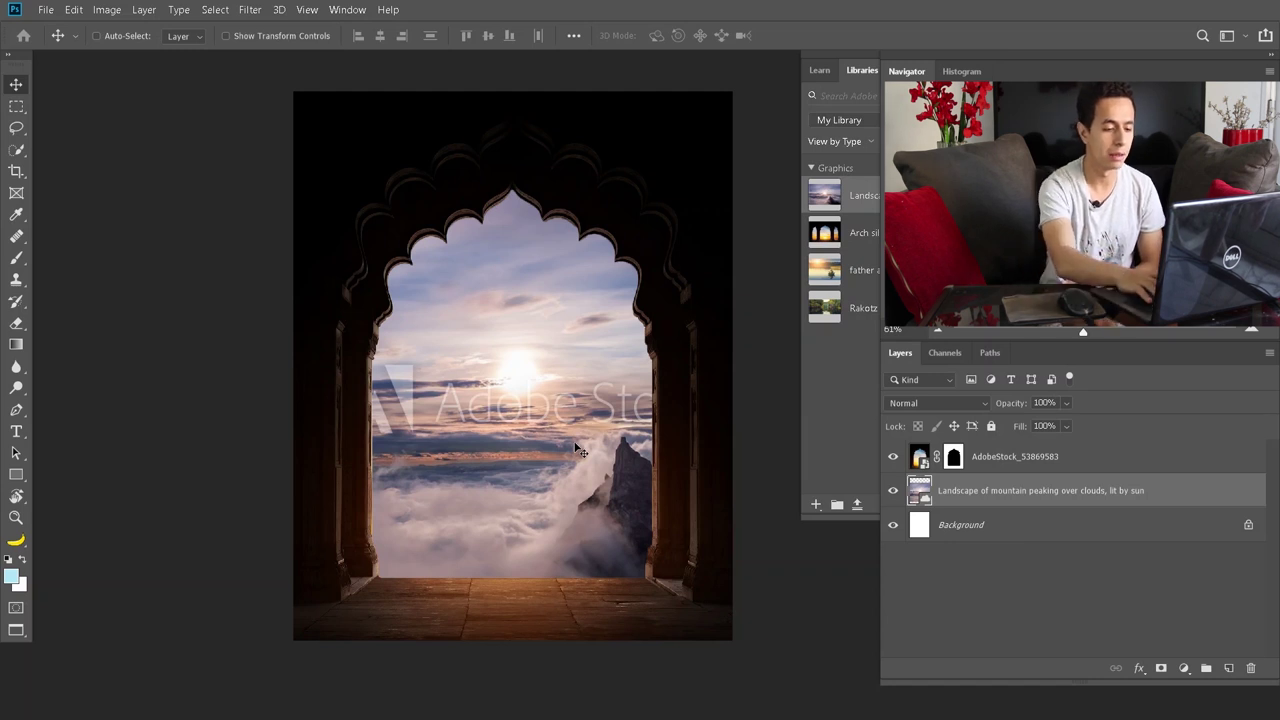
Step: Enlarge the landscape and shift it slightly down and right to fill the arch opening
key(ctrl+t)
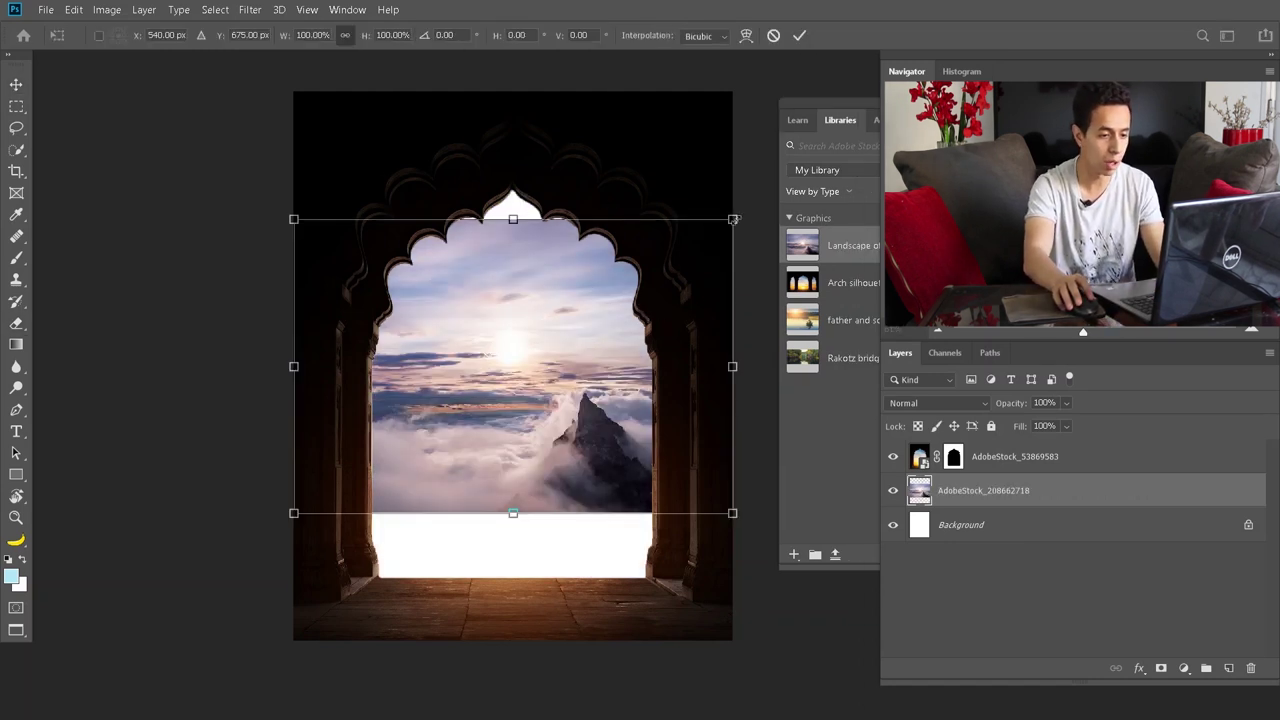
drag(734, 219, 843, 185)
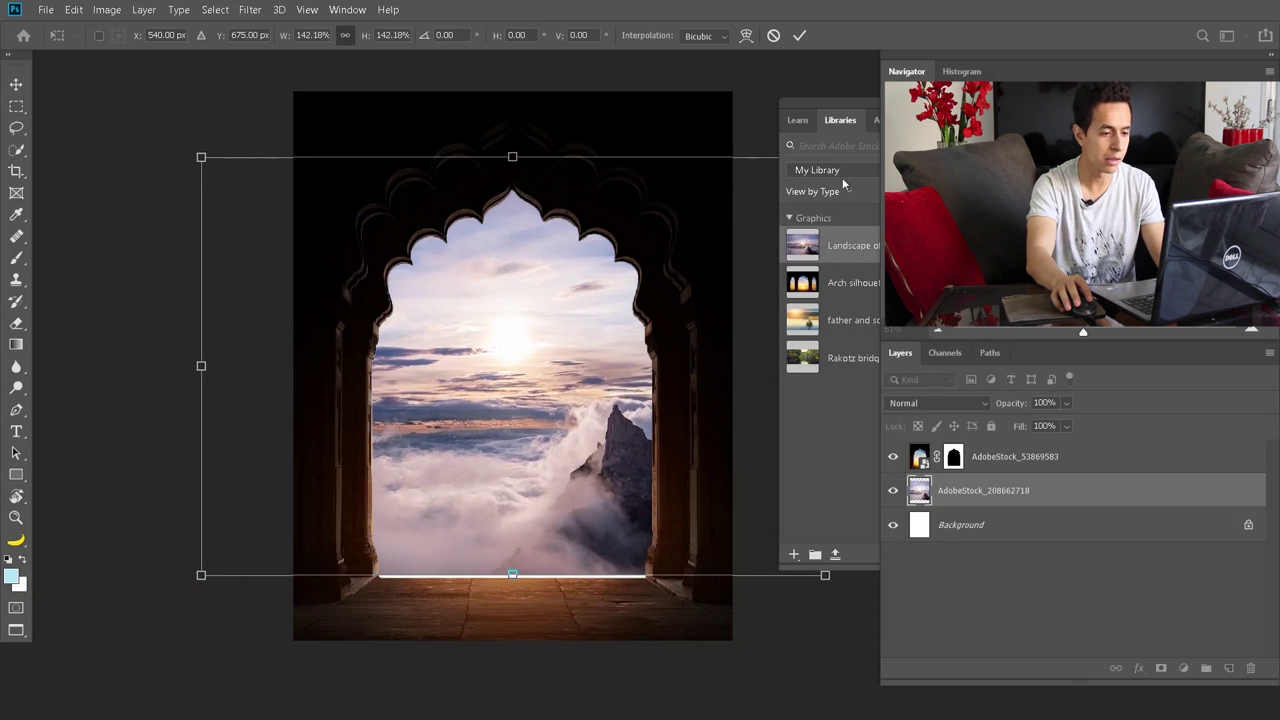
drag(665, 286, 667, 308)
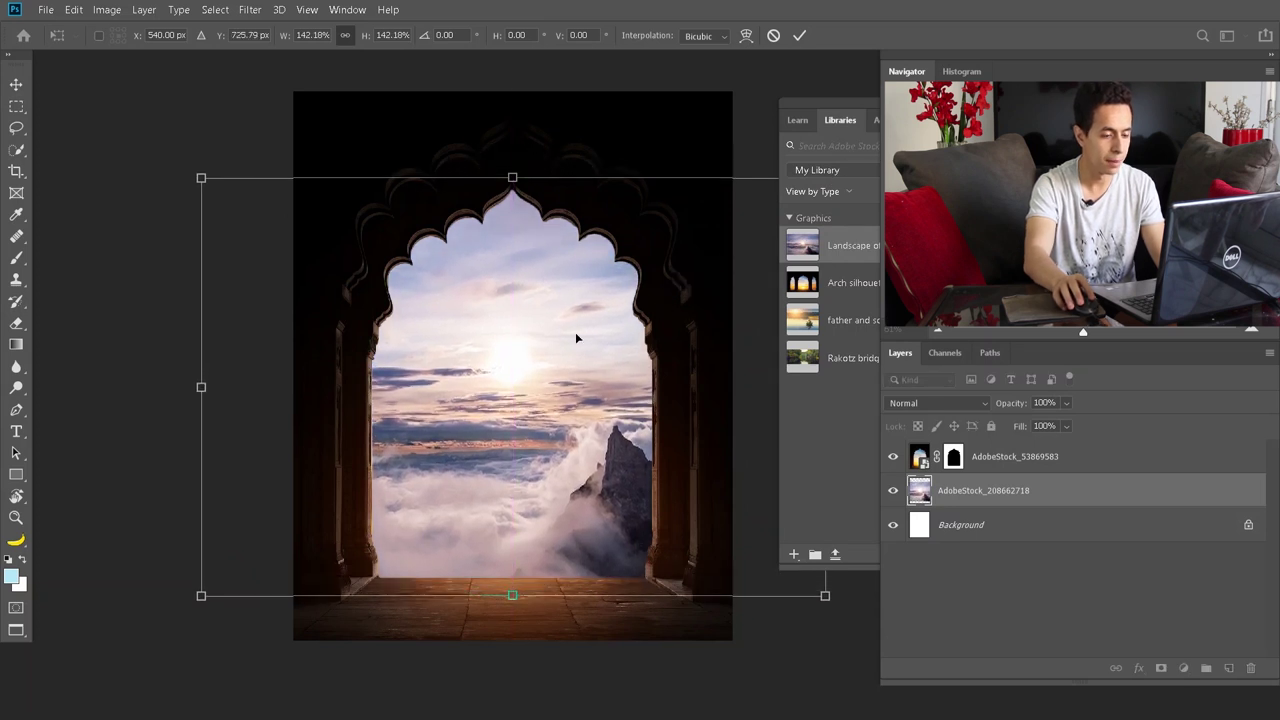
drag(575, 338, 583, 337)
key(Return)
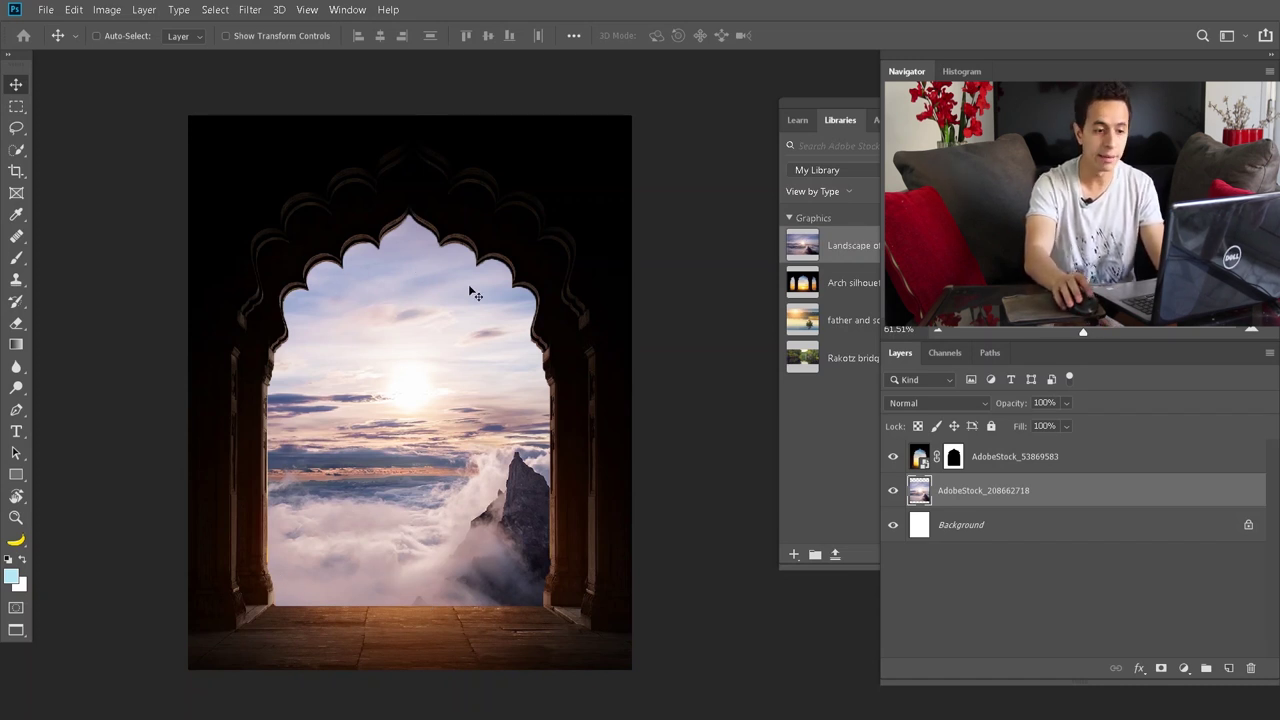
drag(835, 102, 646, 76)
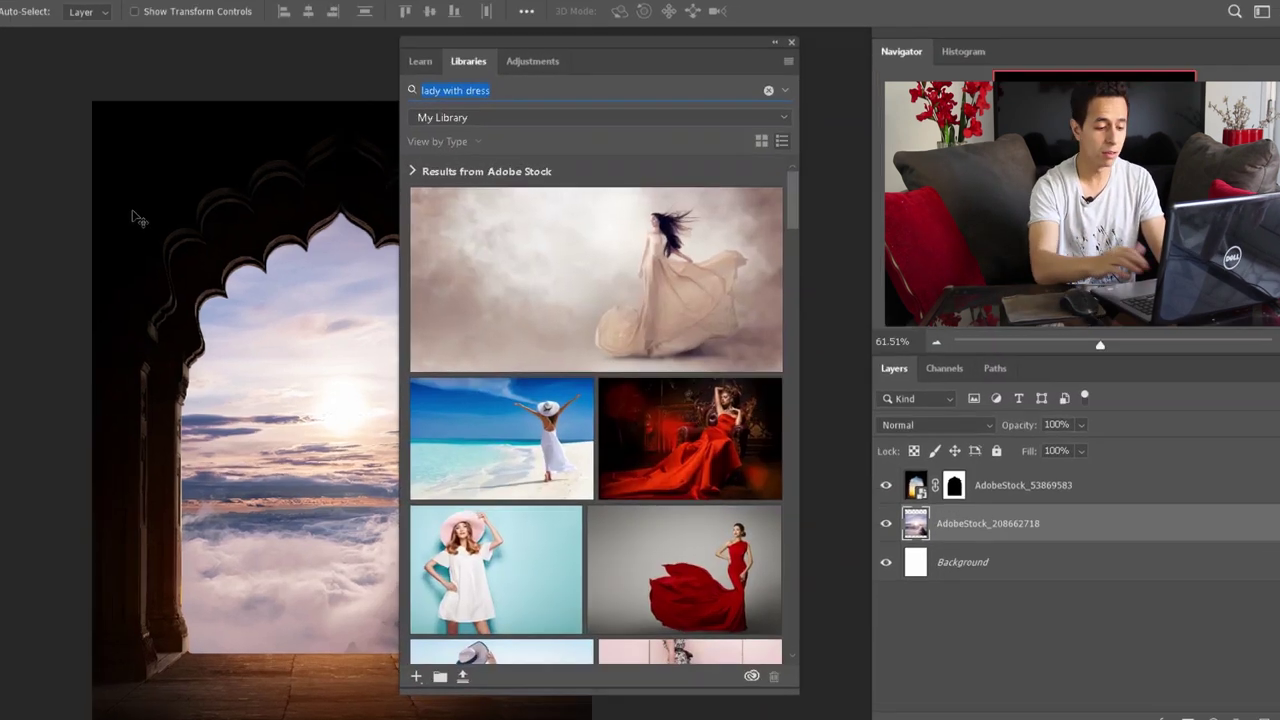
Step: Search Adobe Stock for 'standing back dress' and save the red-dress mountaintop and back-view girl previews
text(standing back dress)
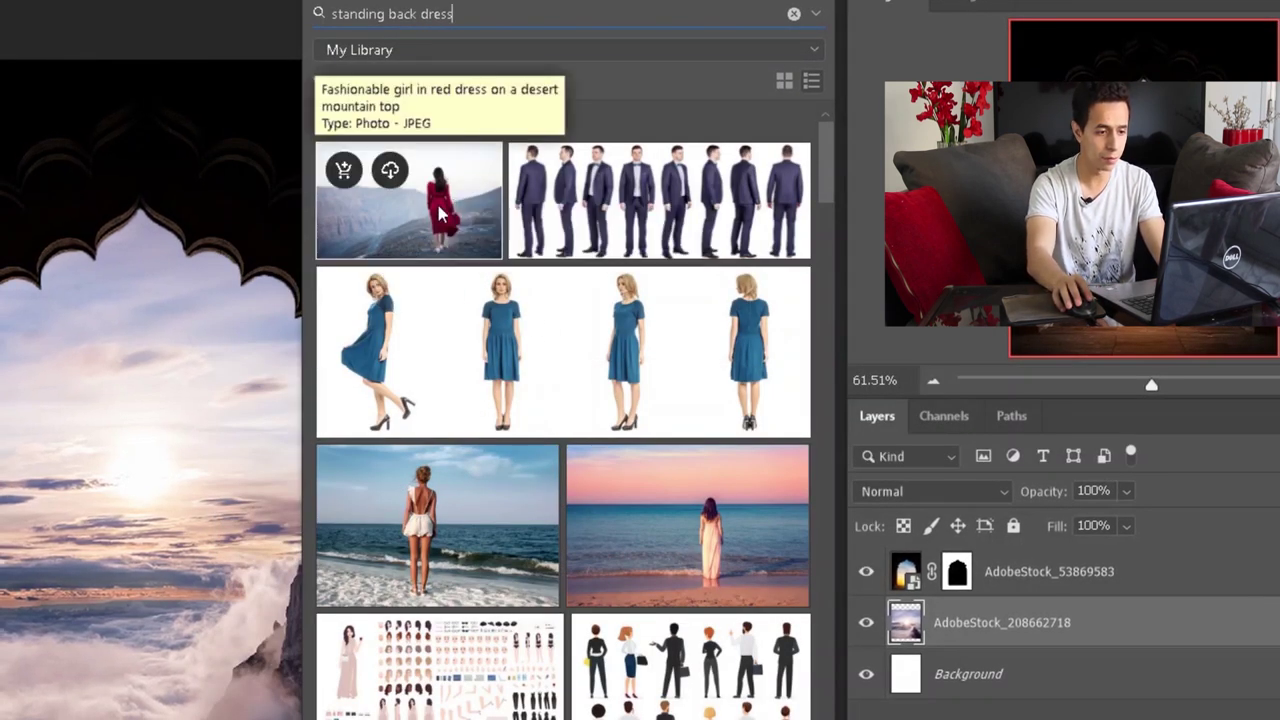
click(391, 171)
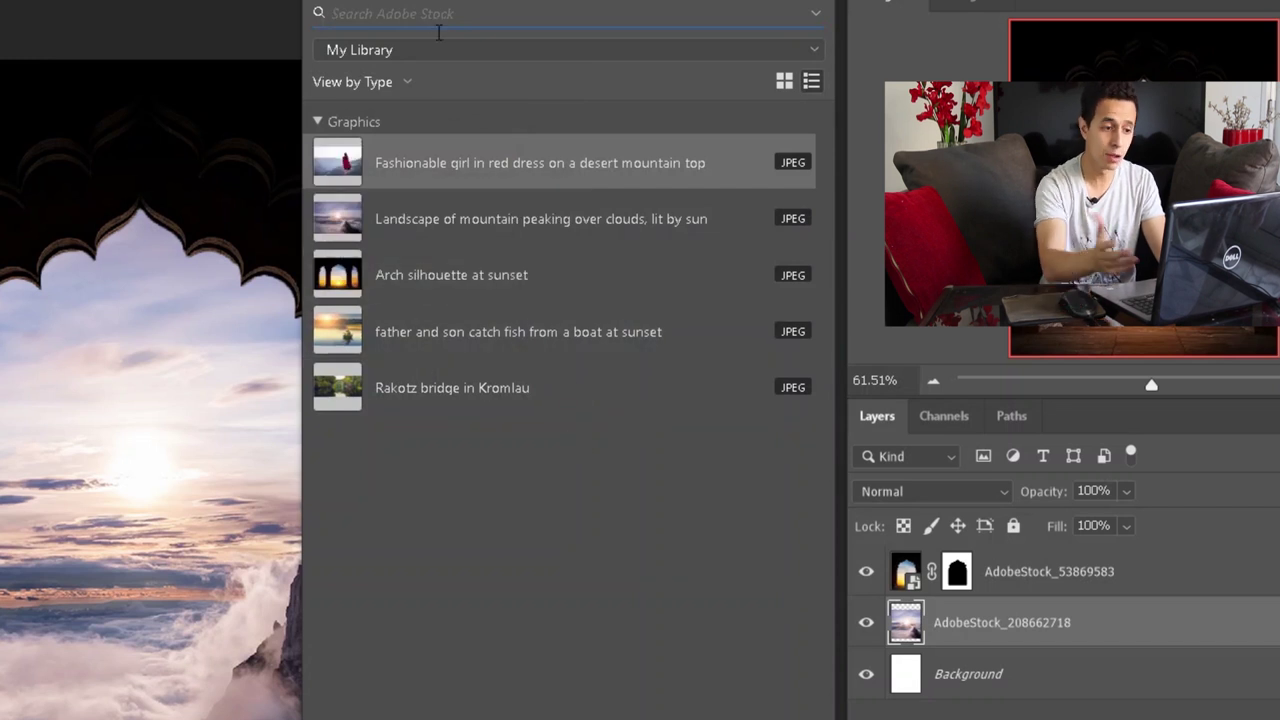
text(standing back dr)
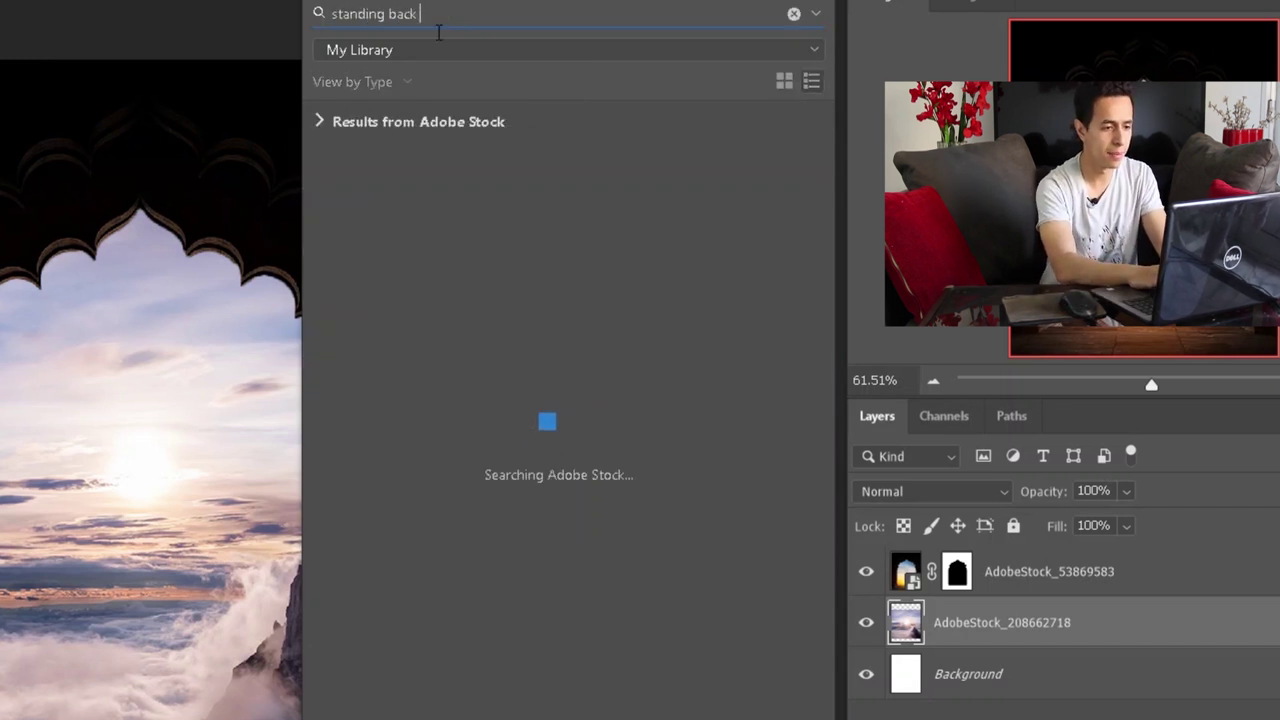
text(ess)
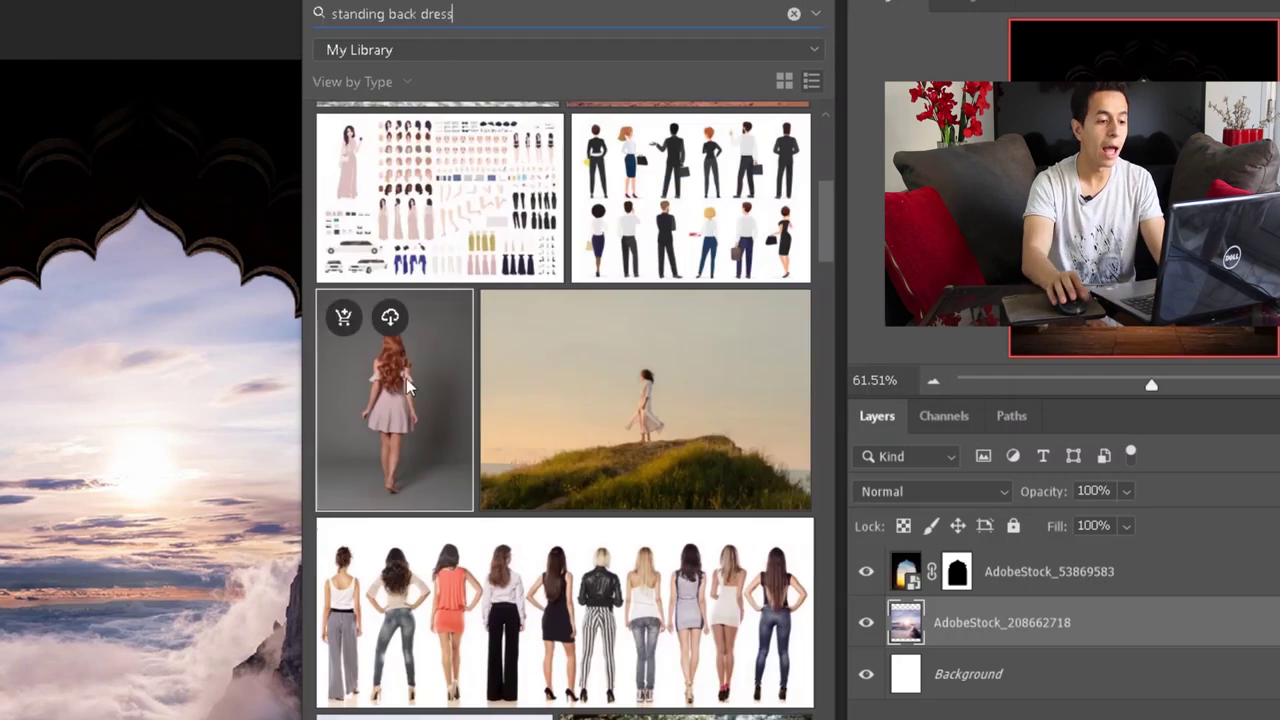
click(389, 318)
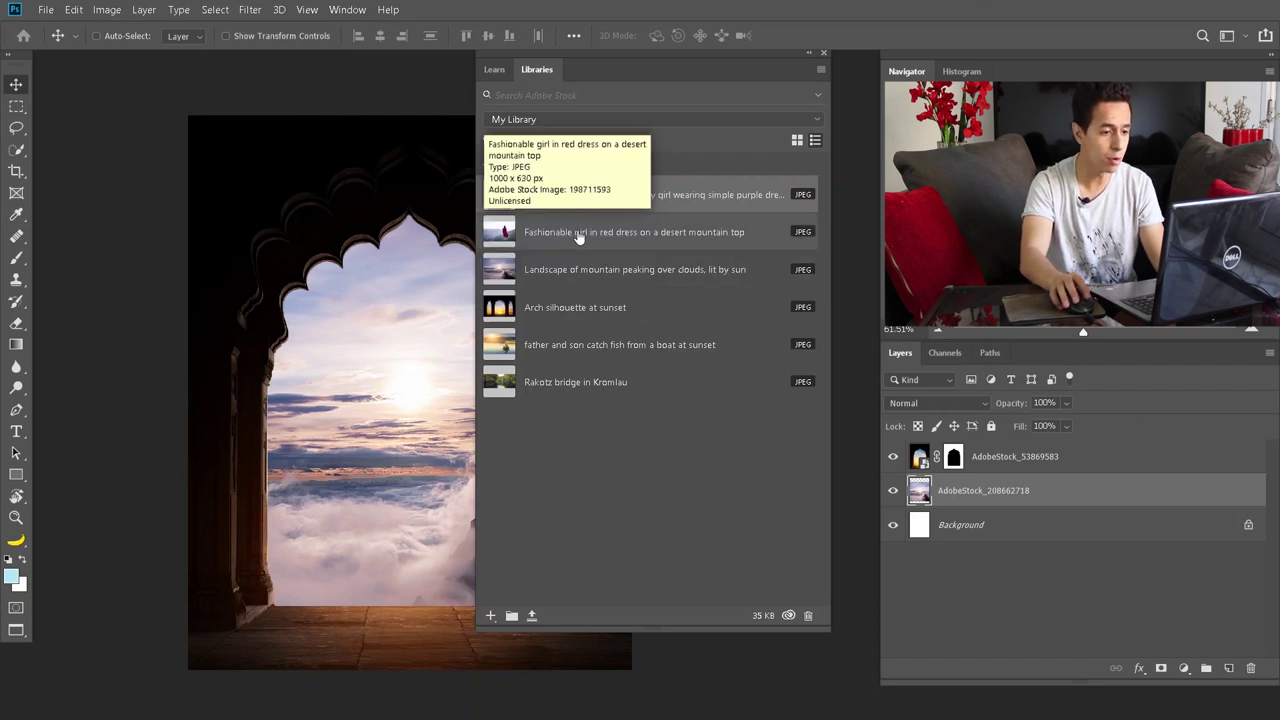
Step: Place the red-dress photo and the back-view portrait from the library into the arch composition
drag(578, 237, 420, 435)
key(Return)
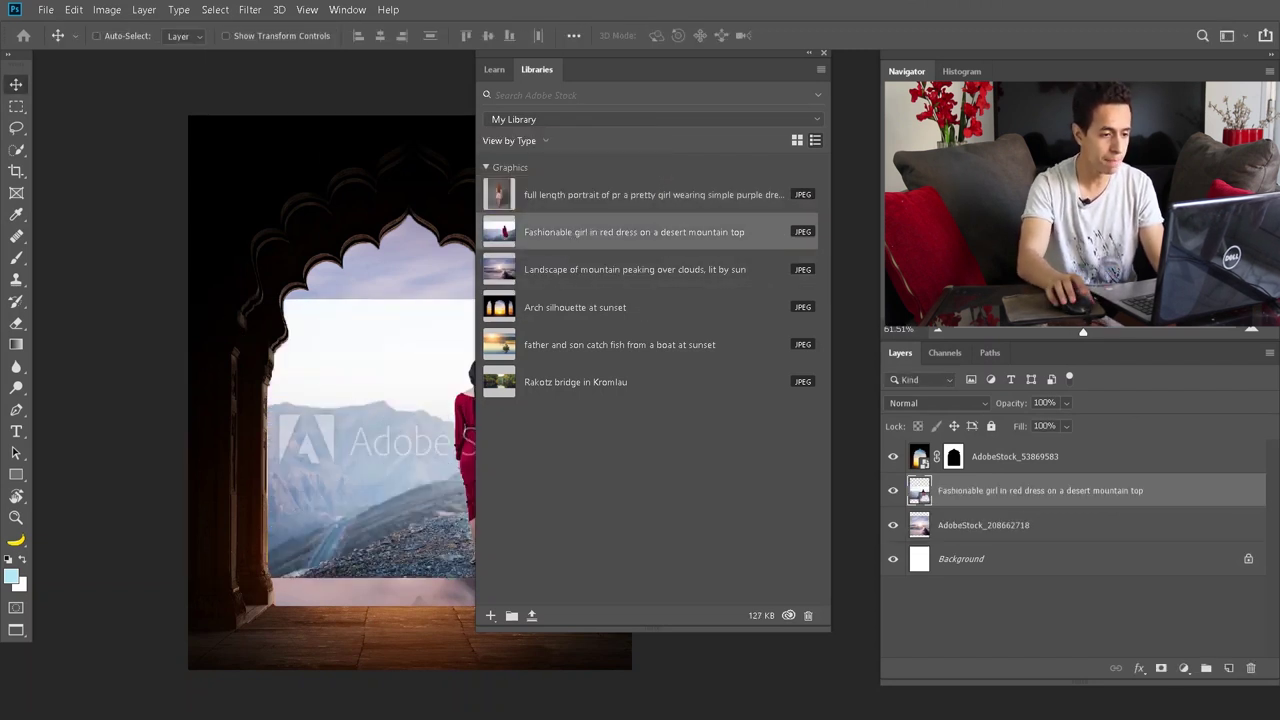
drag(573, 199, 432, 313)
drag(373, 196, 381, 277)
key(Return)
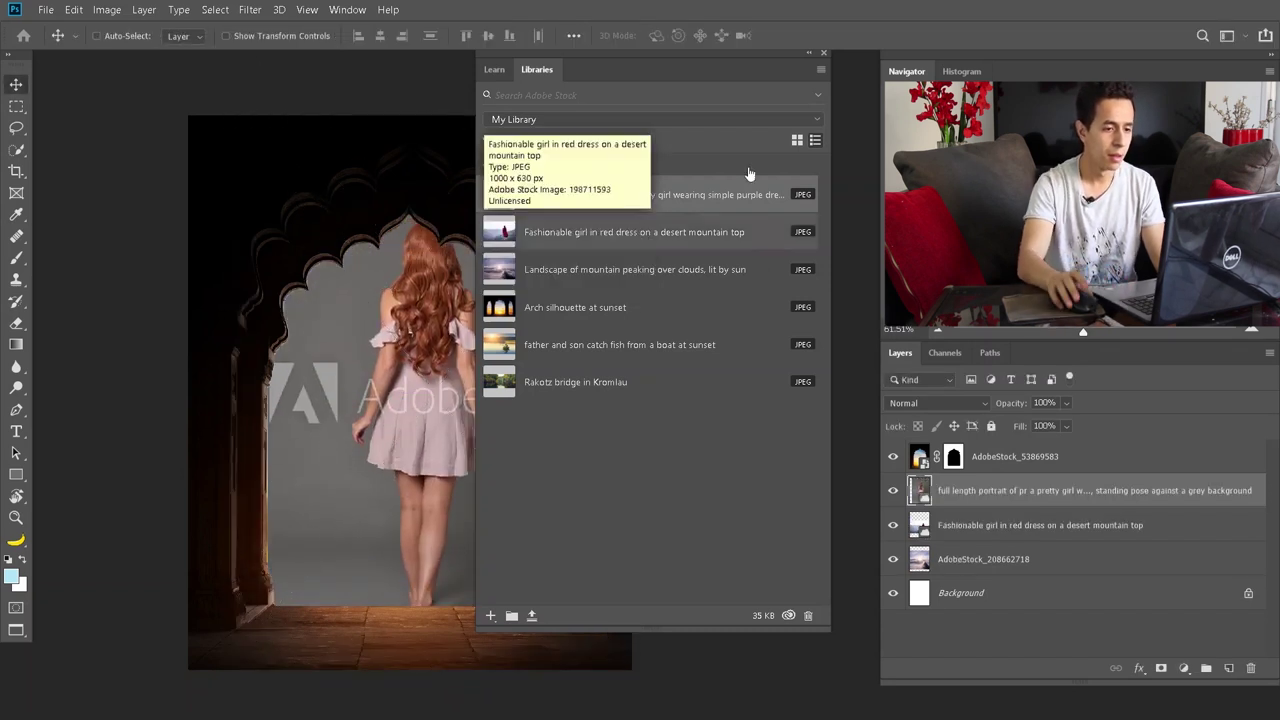
click(825, 52)
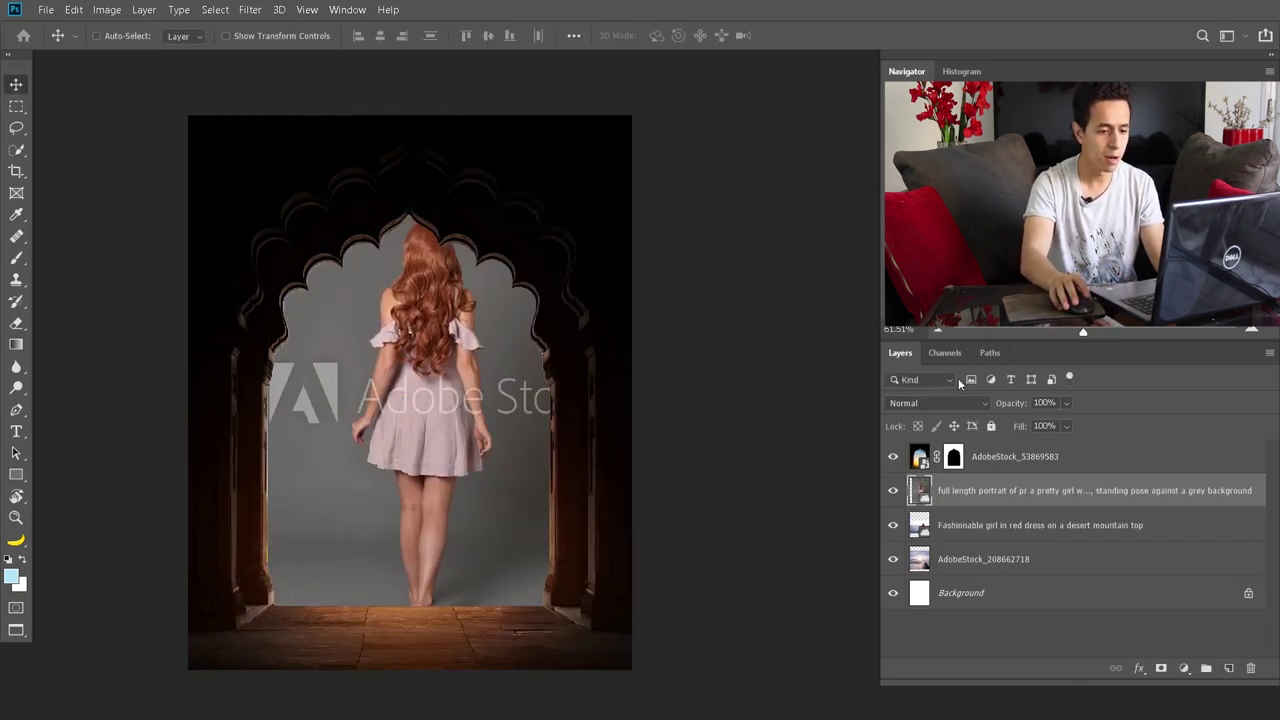
Step: Move both new layers above the arch, shrink the portrait to about 83%, and hide the red-dress layer
shift+click(975, 524)
drag(985, 494, 982, 450)
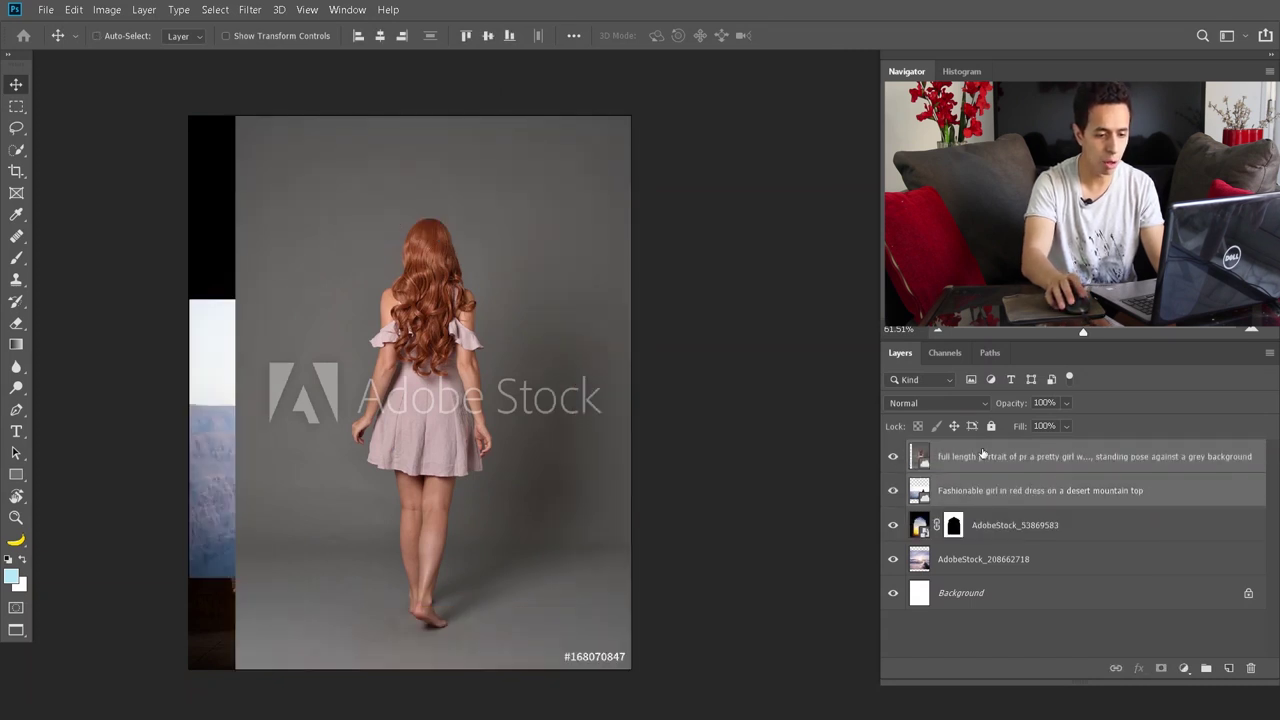
key(ctrl+t)
drag(631, 116, 594, 163)
key(Return)
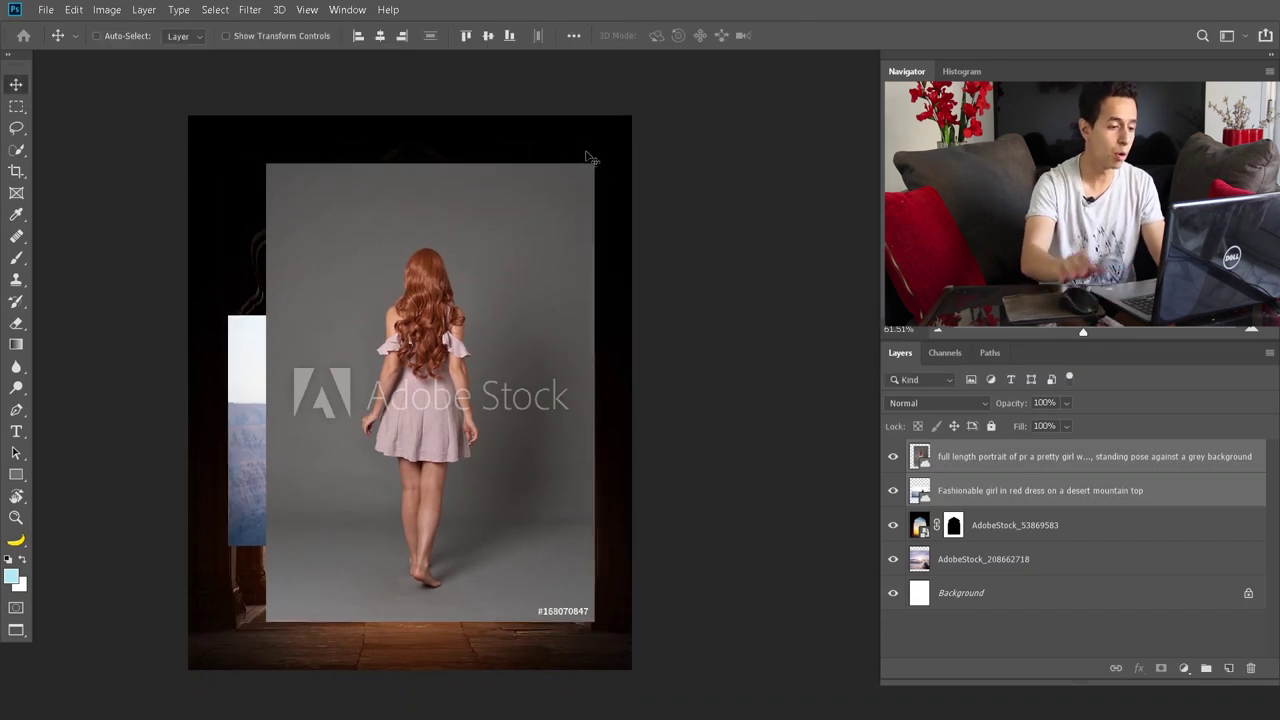
click(893, 491)
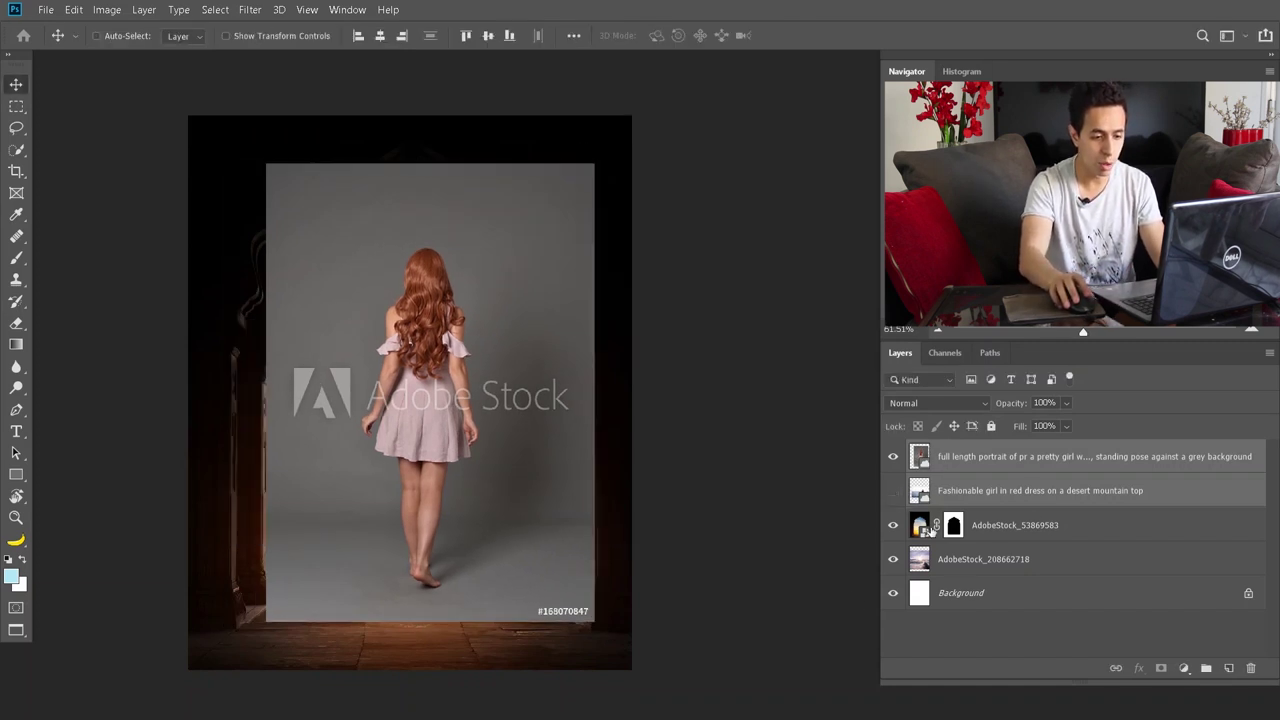
click(965, 458)
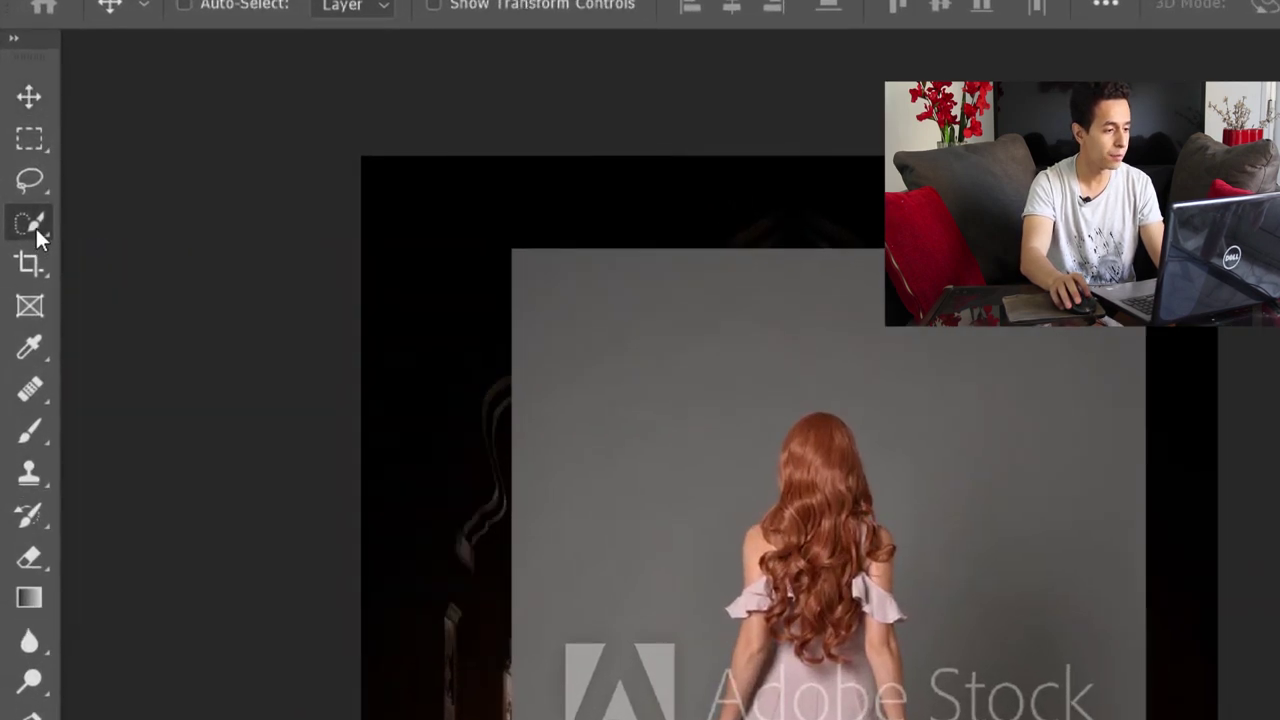
Step: Mask the back-view girl out of her grey background with Select Subject and move her down into the doorway
click(16, 150)
right_click(36, 228)
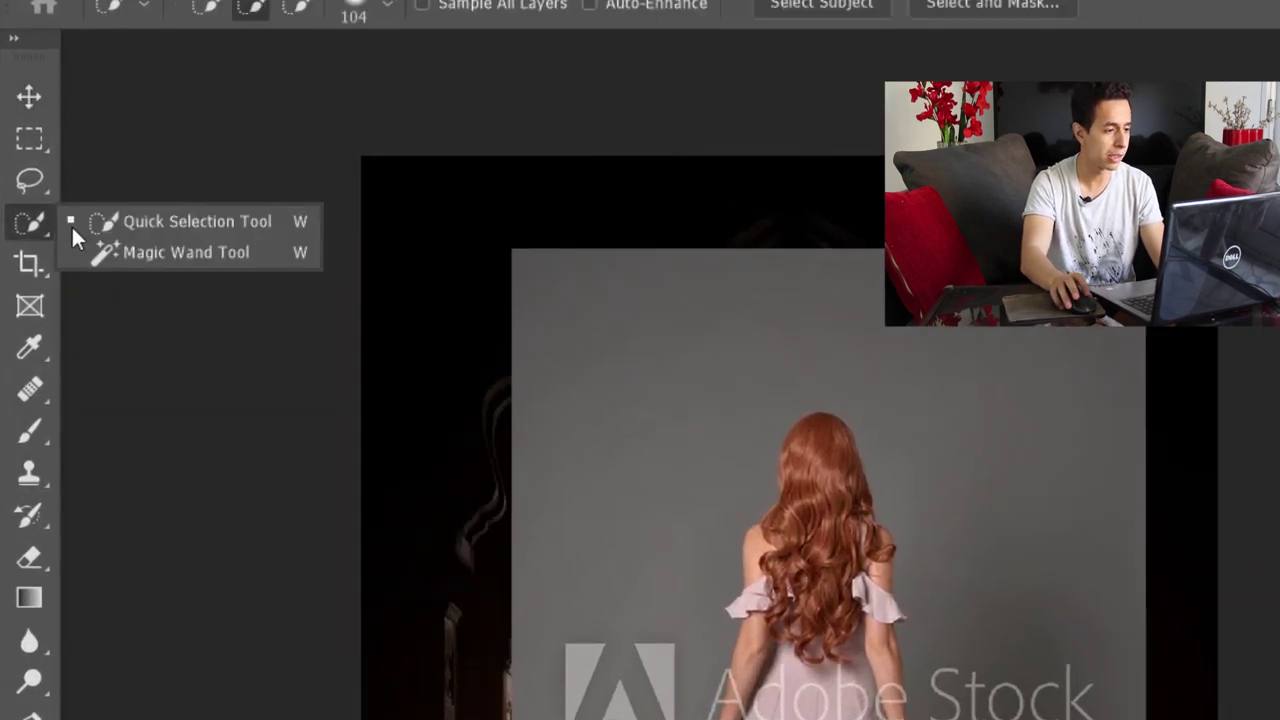
click(110, 248)
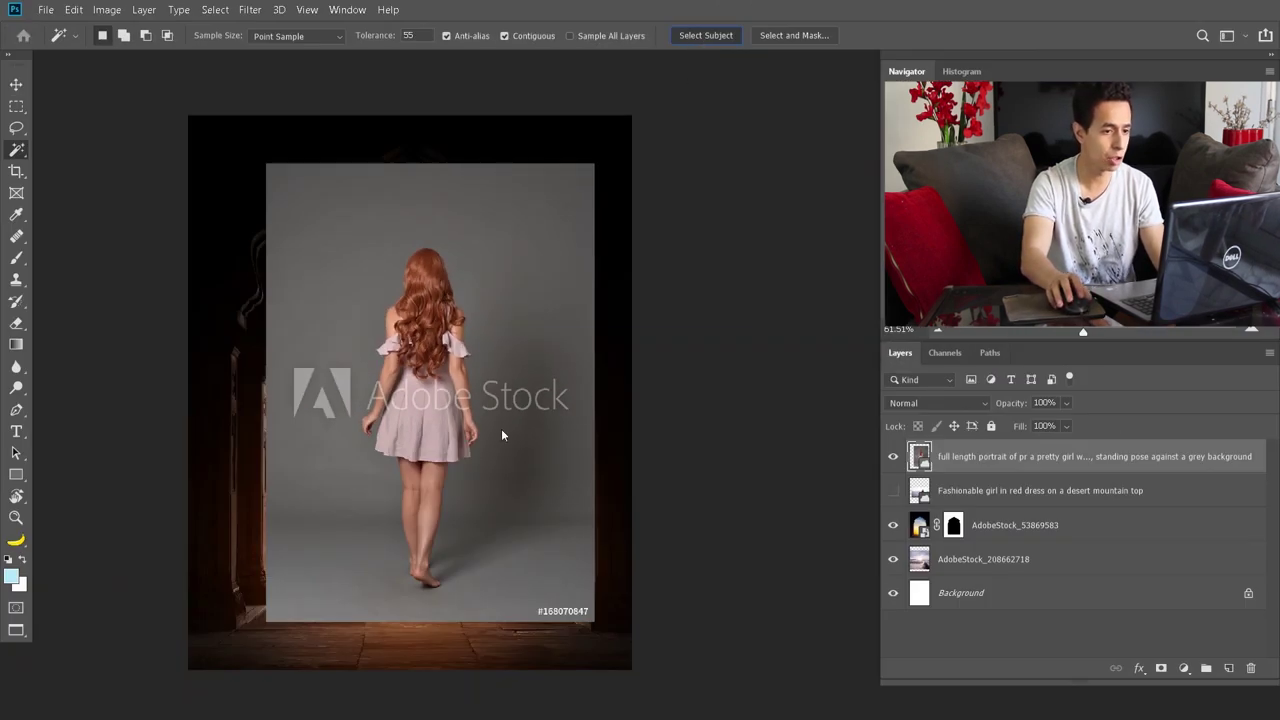
click(706, 35)
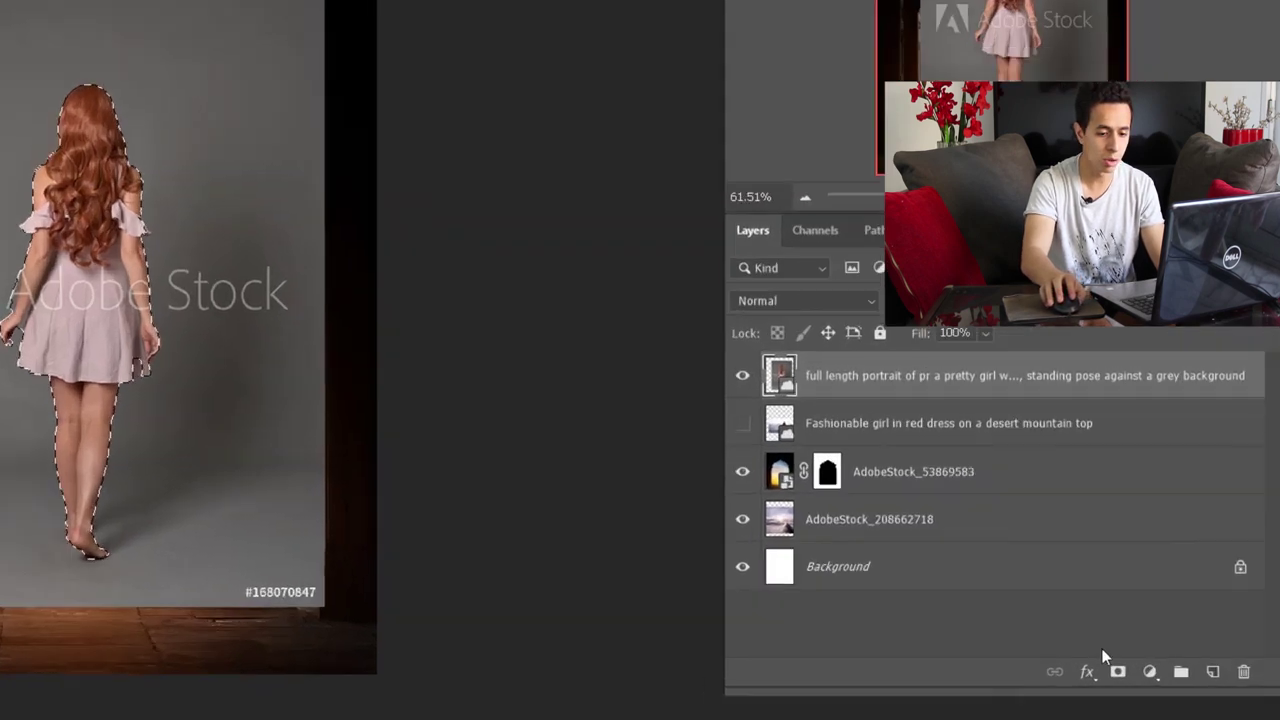
click(1118, 671)
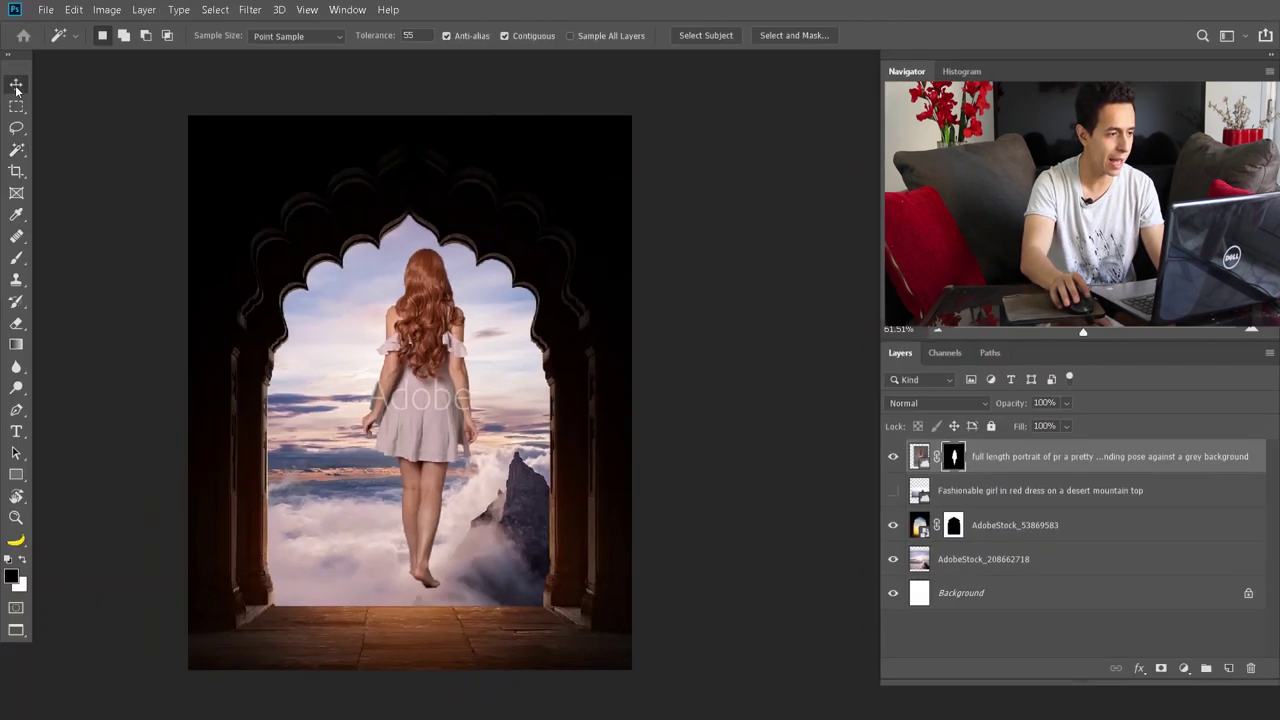
key(v)
drag(440, 365, 423, 407)
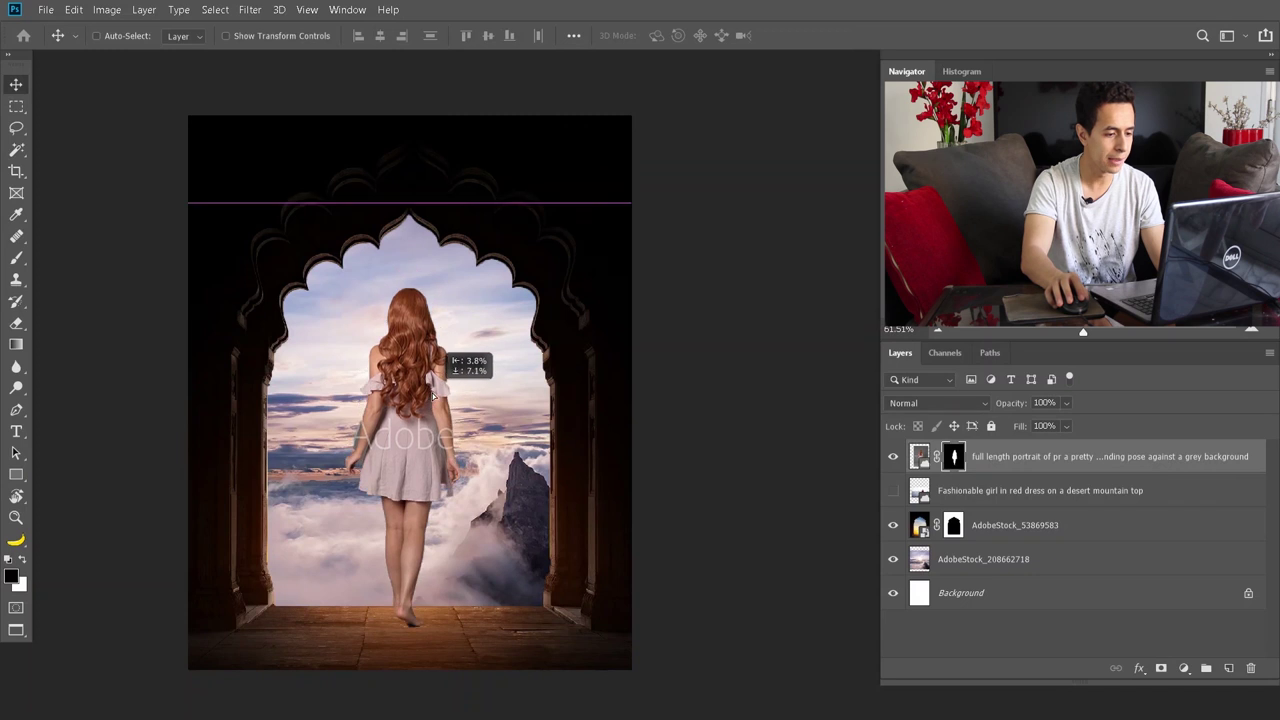
key(ctrl+t)
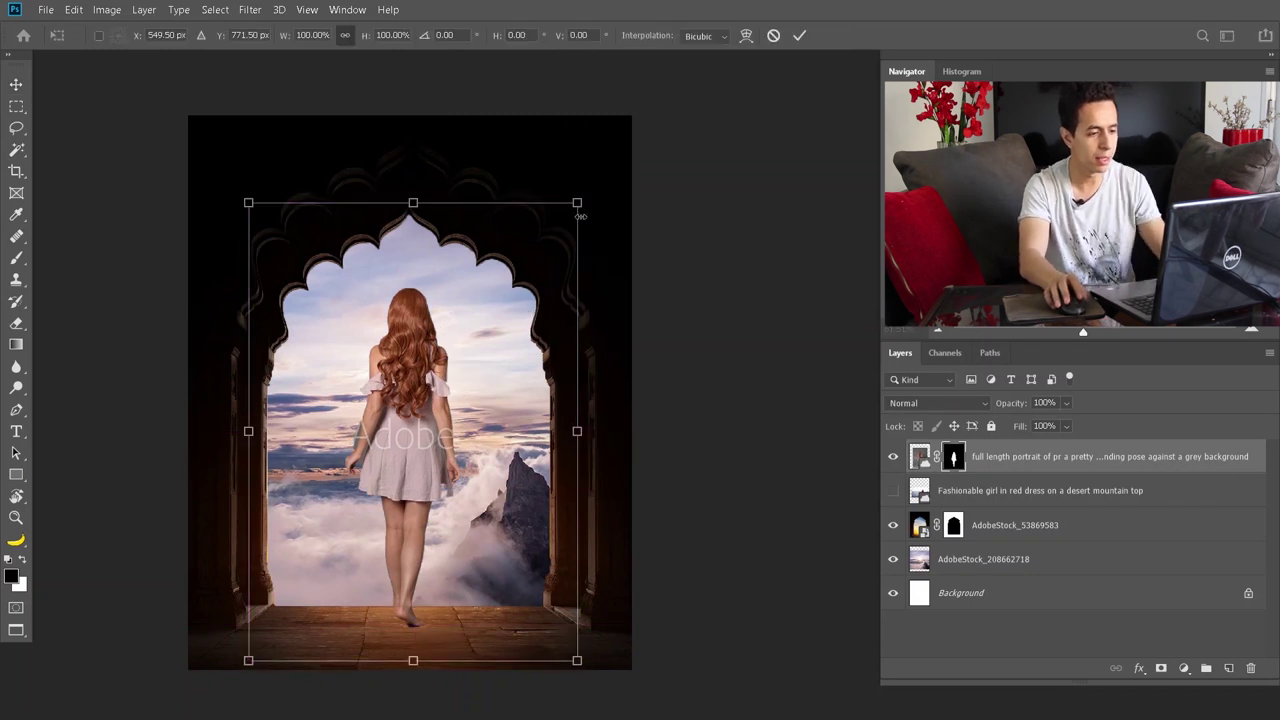
Step: Shrink the back-view girl to about 39% and bring the red-dress layer back into view
drag(578, 203, 471, 345)
key(Return)
click(893, 490)
click(966, 492)
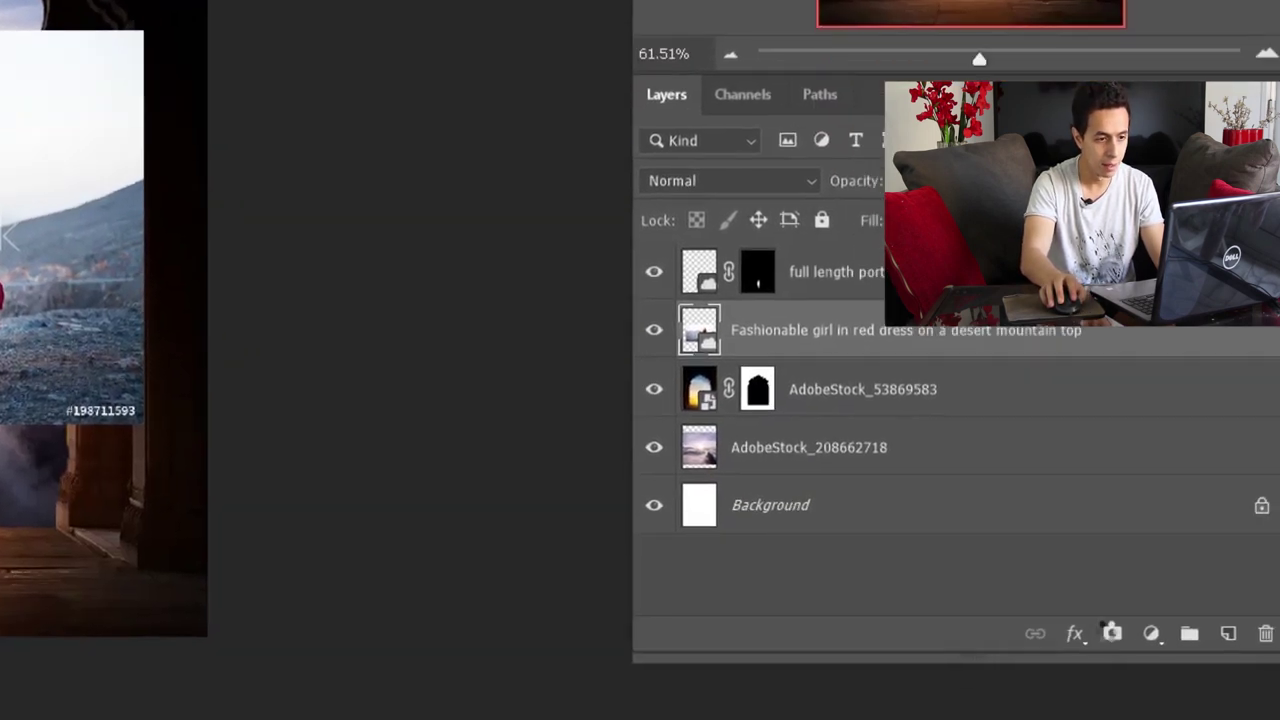
Step: Add a mask to the red-dress photo and move the woman left and down
click(1110, 636)
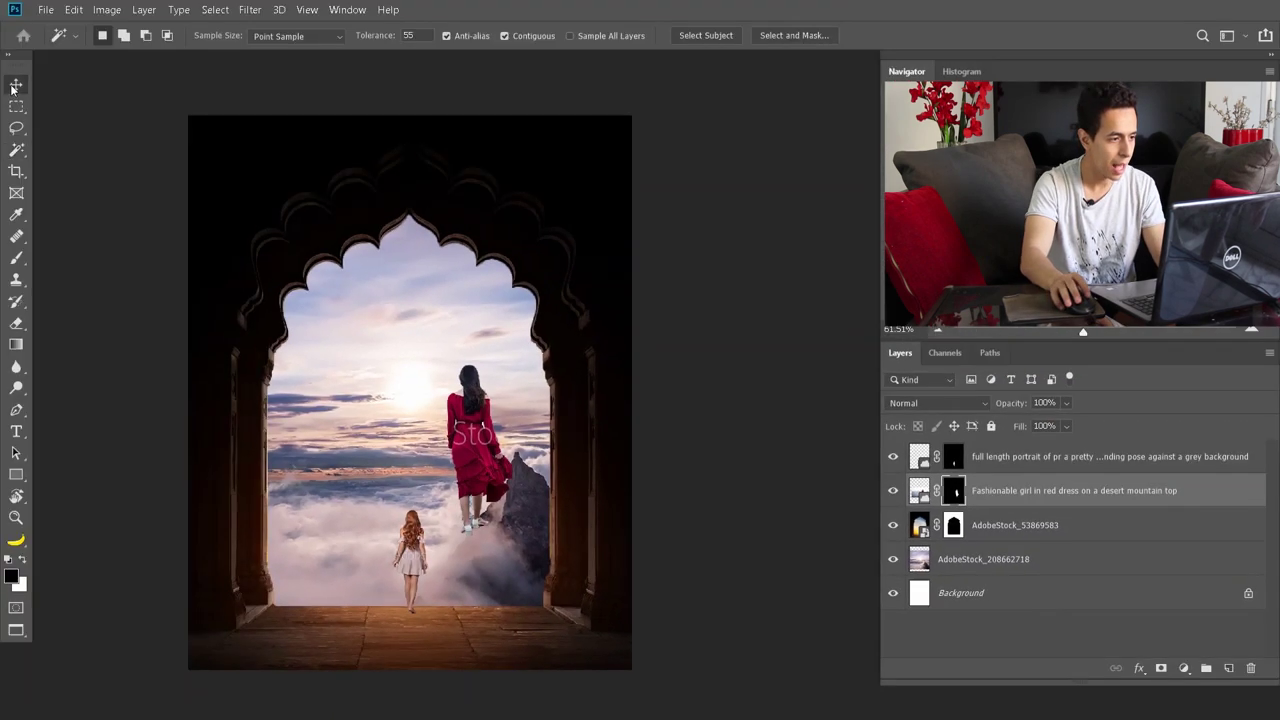
key(v)
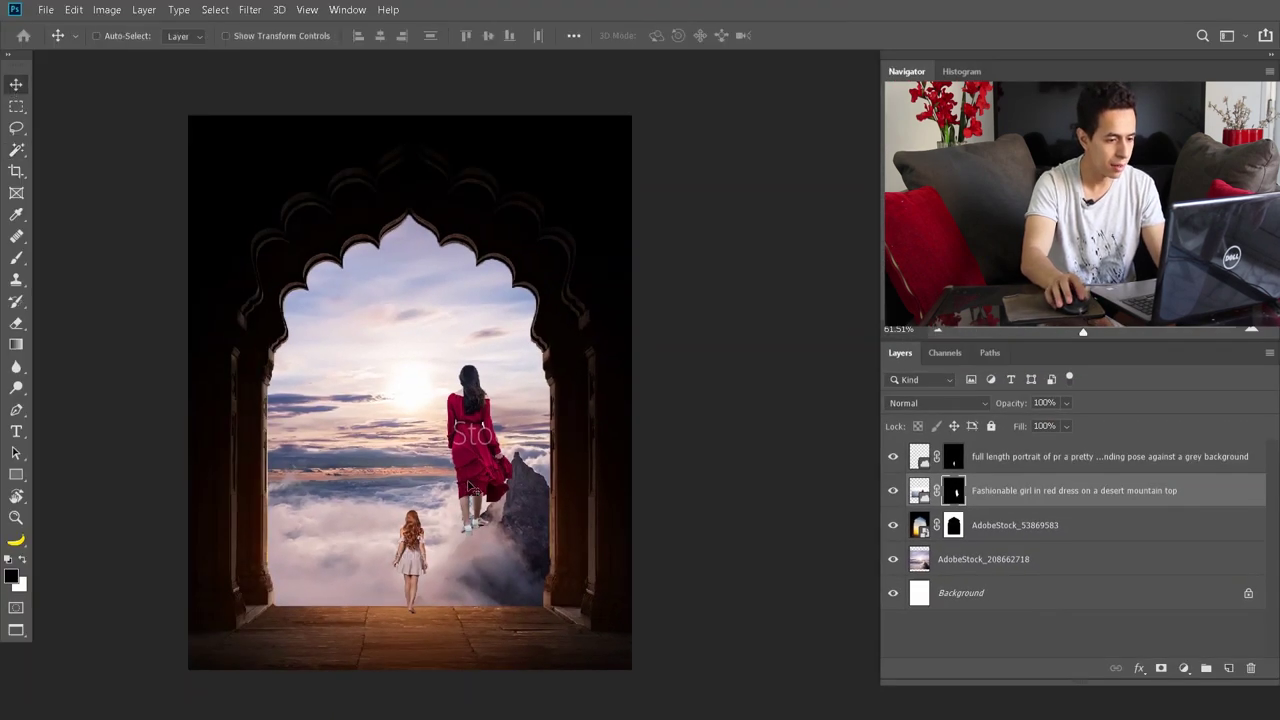
drag(470, 450, 420, 524)
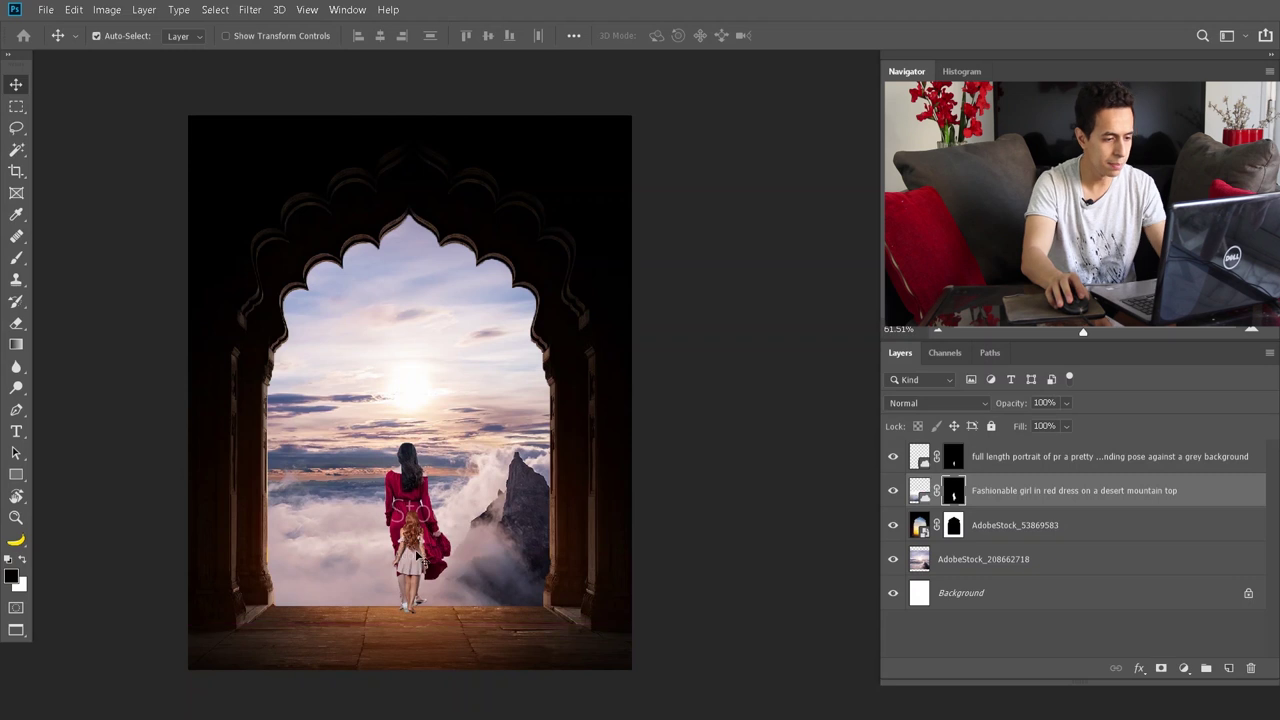
key(ctrl+g)
key(ctrl+z)
Step: Scale the red-dress woman to about 54%, lower her, and hide the full-length portrait layer
key(ctrl+t)
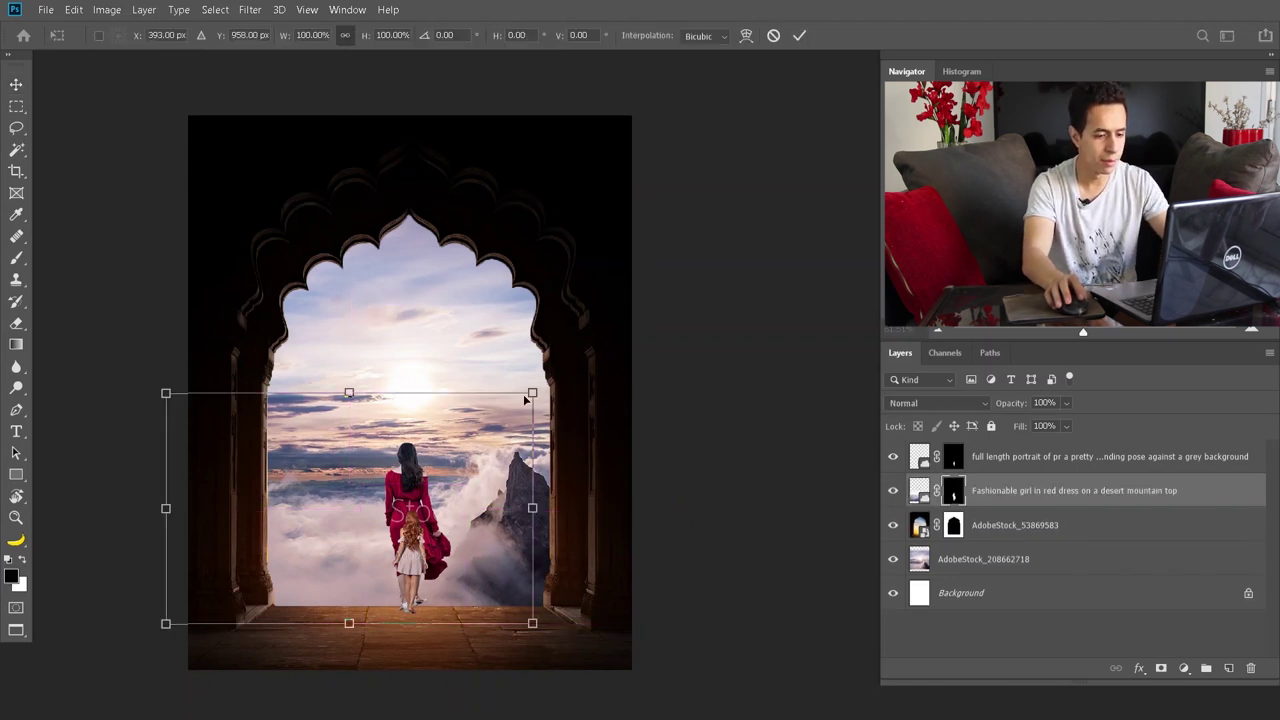
drag(536, 392, 460, 445)
drag(420, 500, 445, 532)
key(Return)
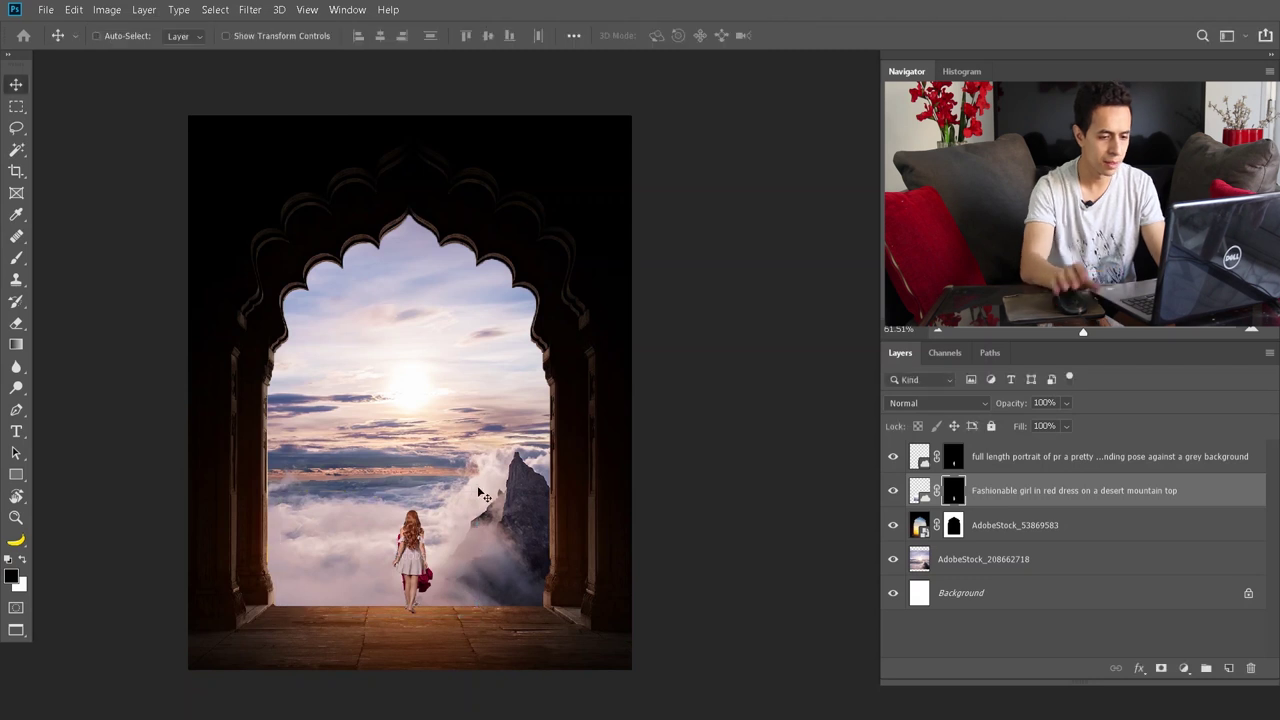
click(893, 456)
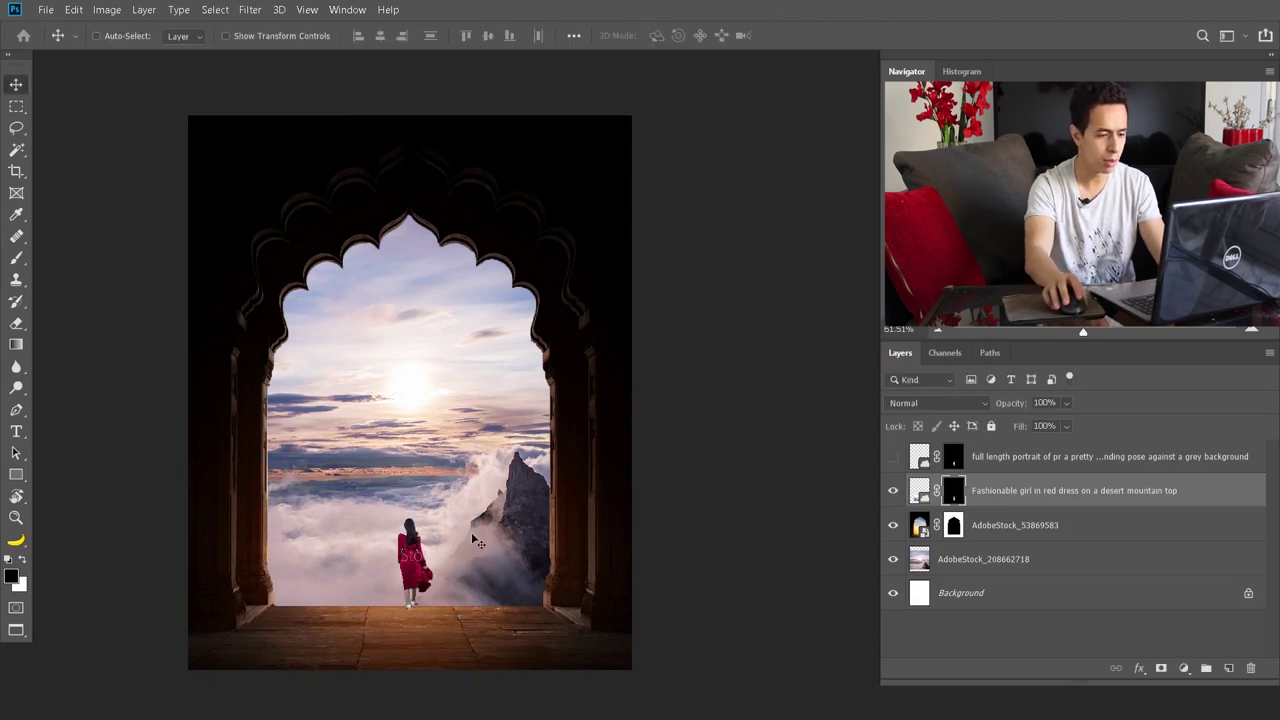
drag(423, 546, 424, 552)
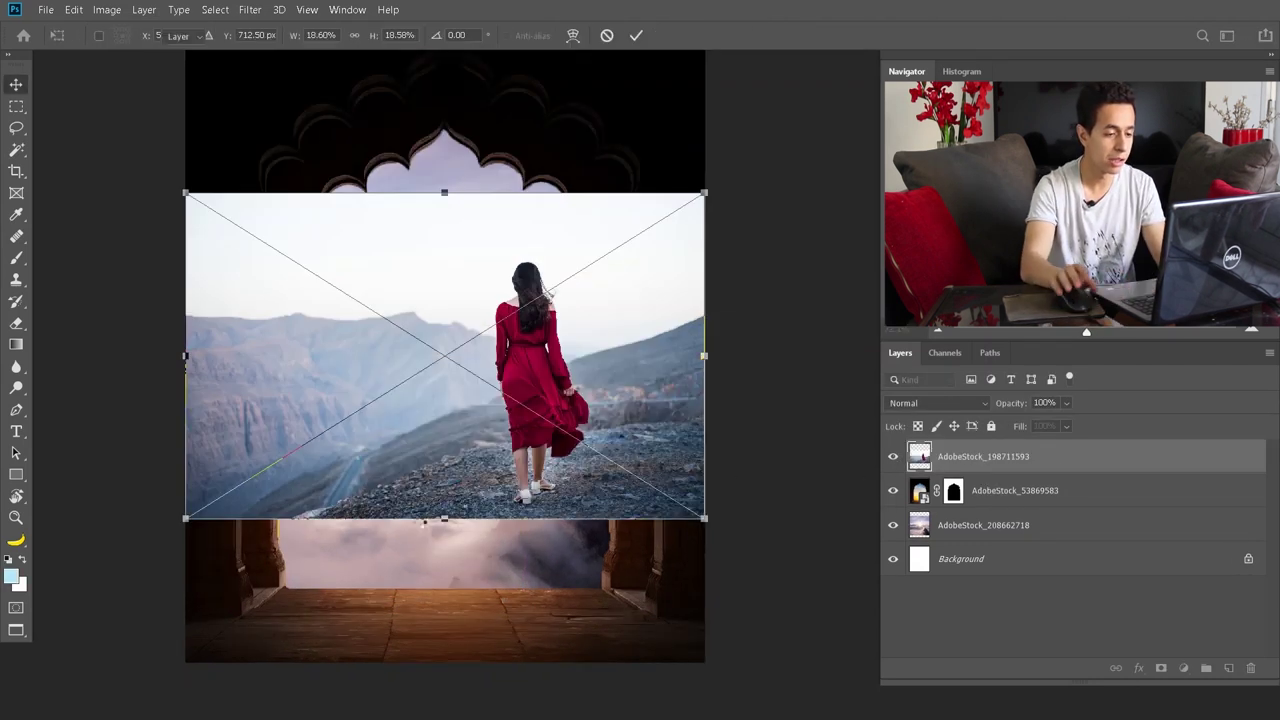
Step: Mask the new red-dress photo down to the woman with Select Subject and drag her down-left onto the floor
key(Return)
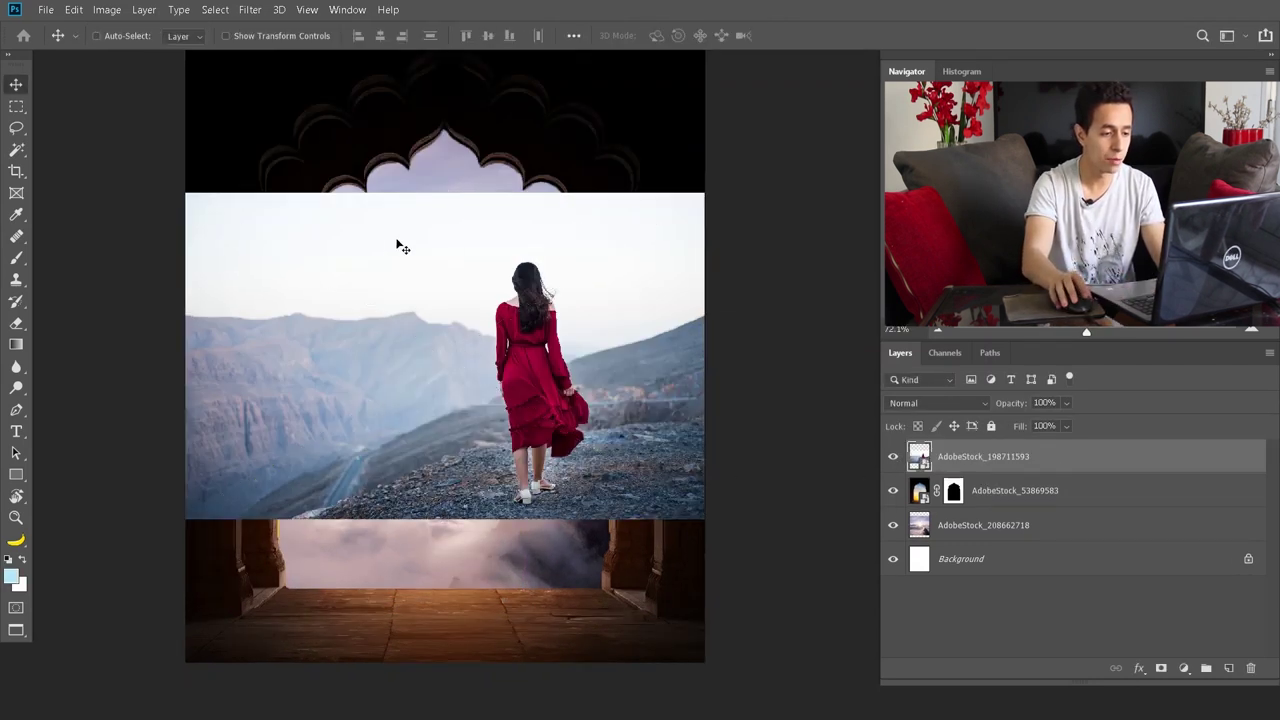
click(16, 149)
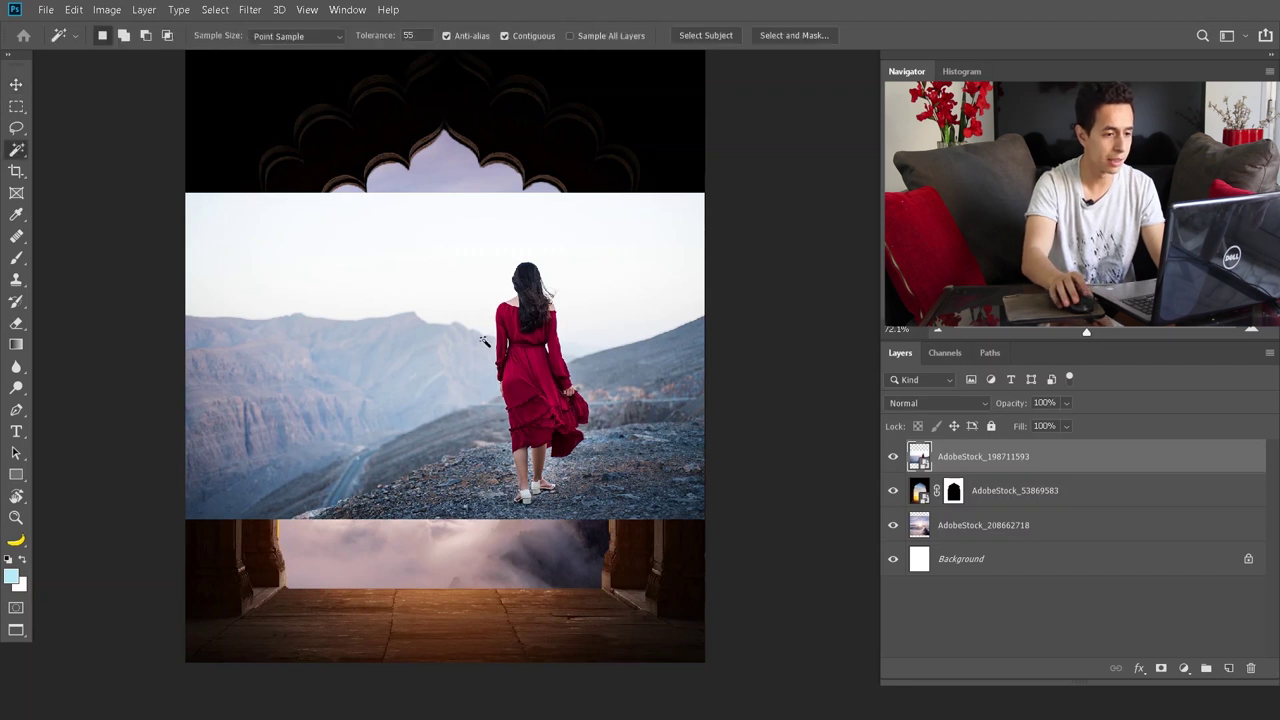
click(690, 36)
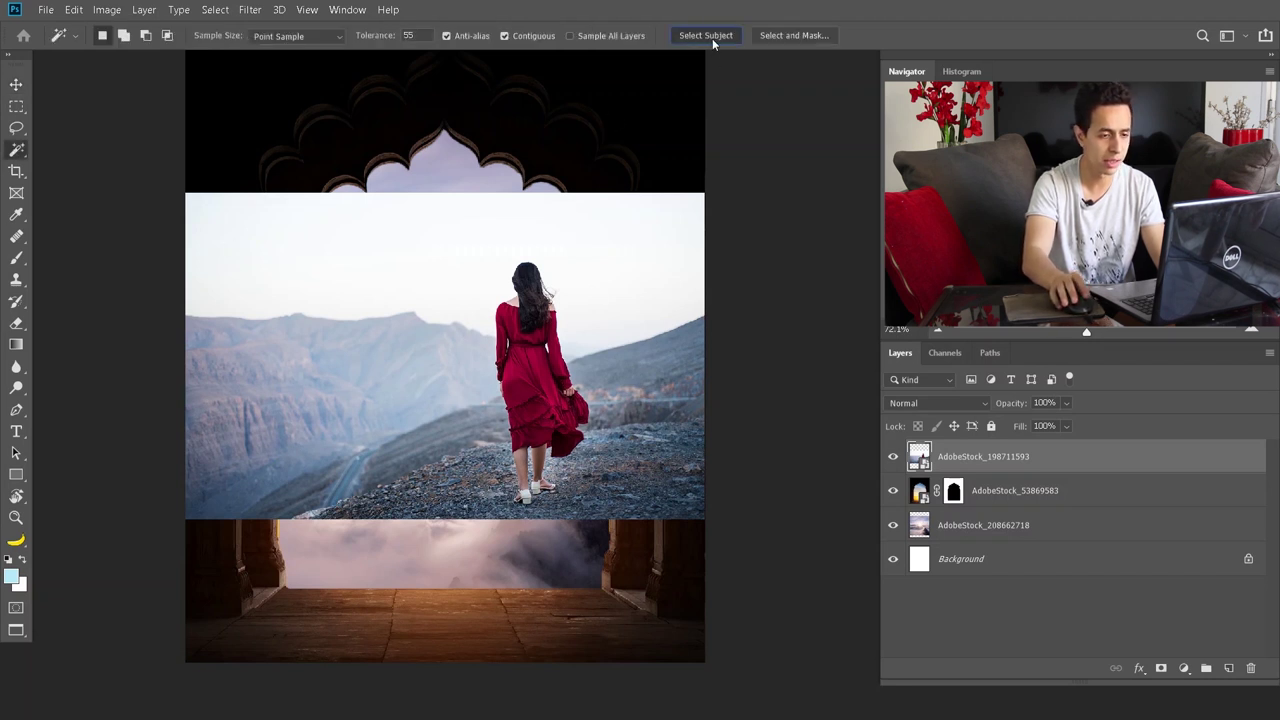
click(1161, 668)
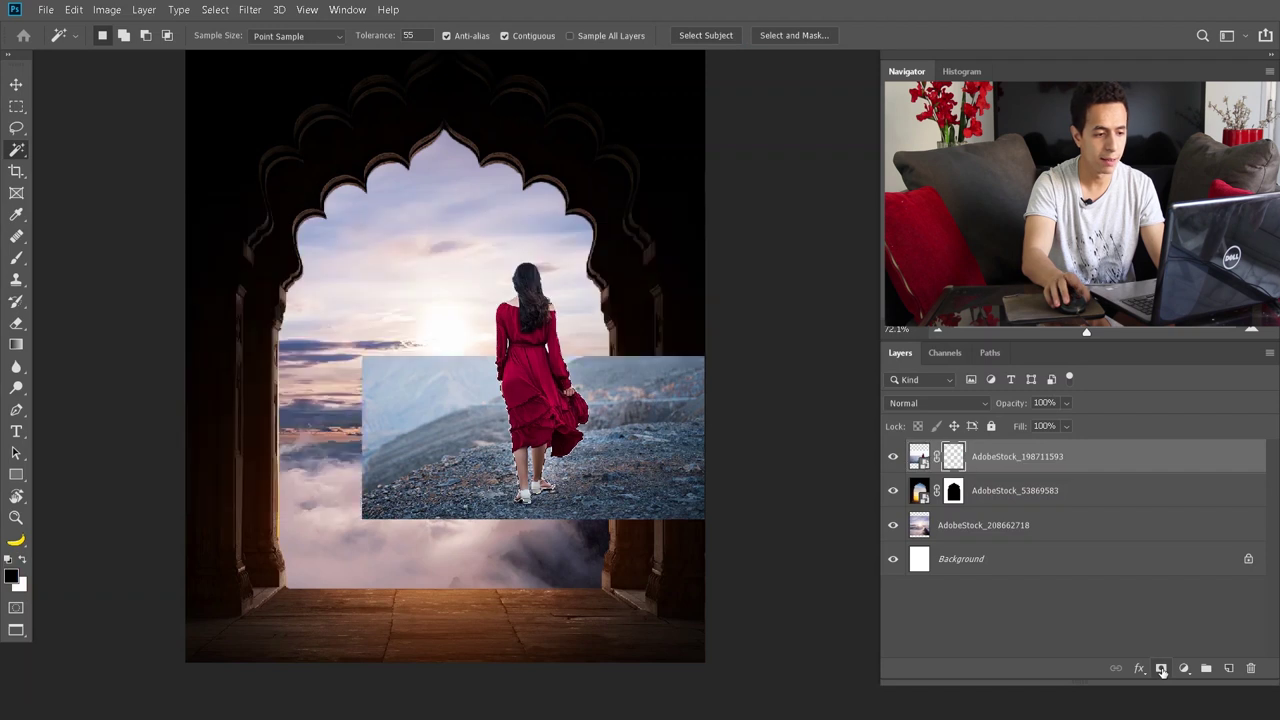
key(v)
drag(540, 372, 466, 478)
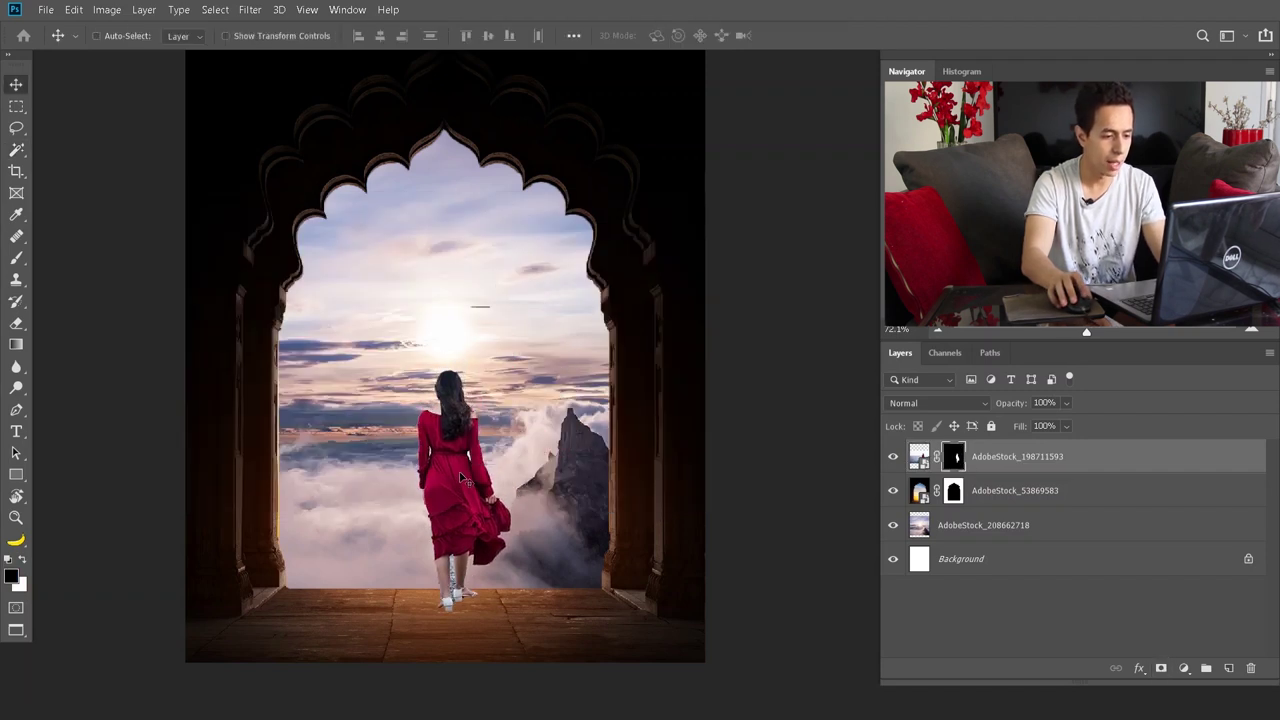
scroll(452, 612, up, 2)
scroll(452, 617, up, 8)
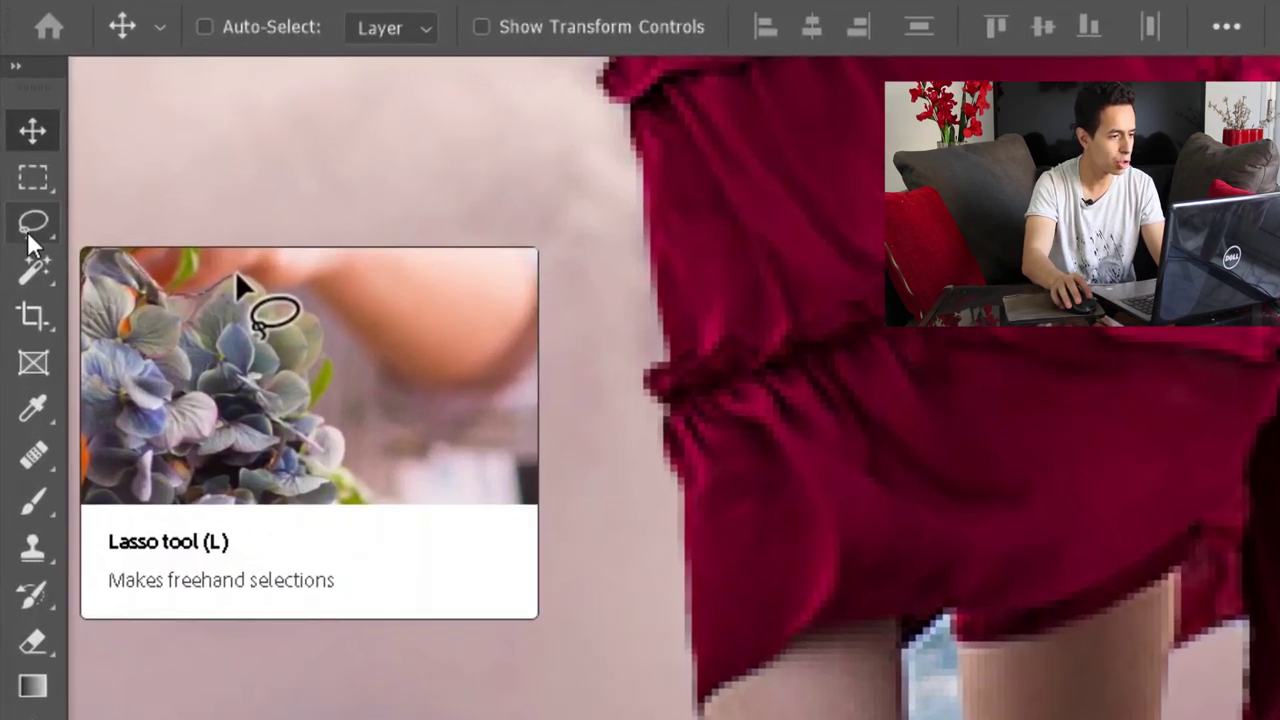
Step: Outline the leftover blue strip beside and between the woman's legs with the Polygonal Lasso and delete it
click(14, 131)
right_click(27, 231)
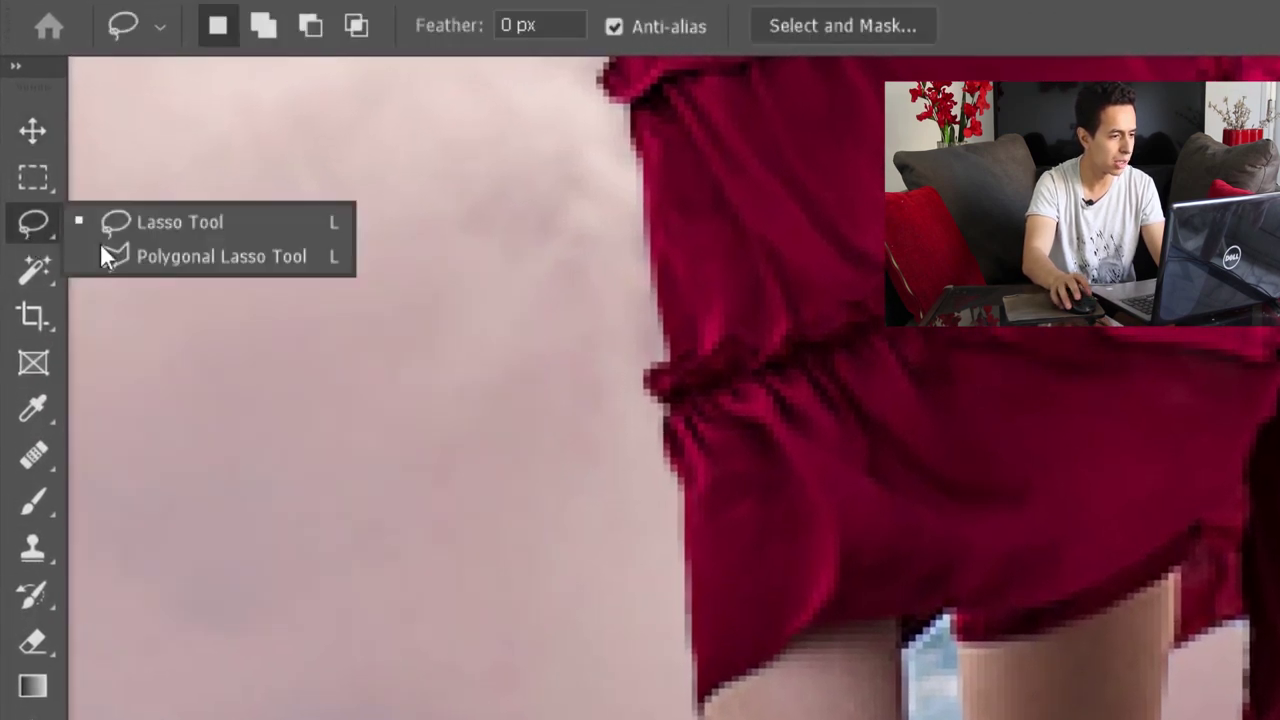
click(164, 264)
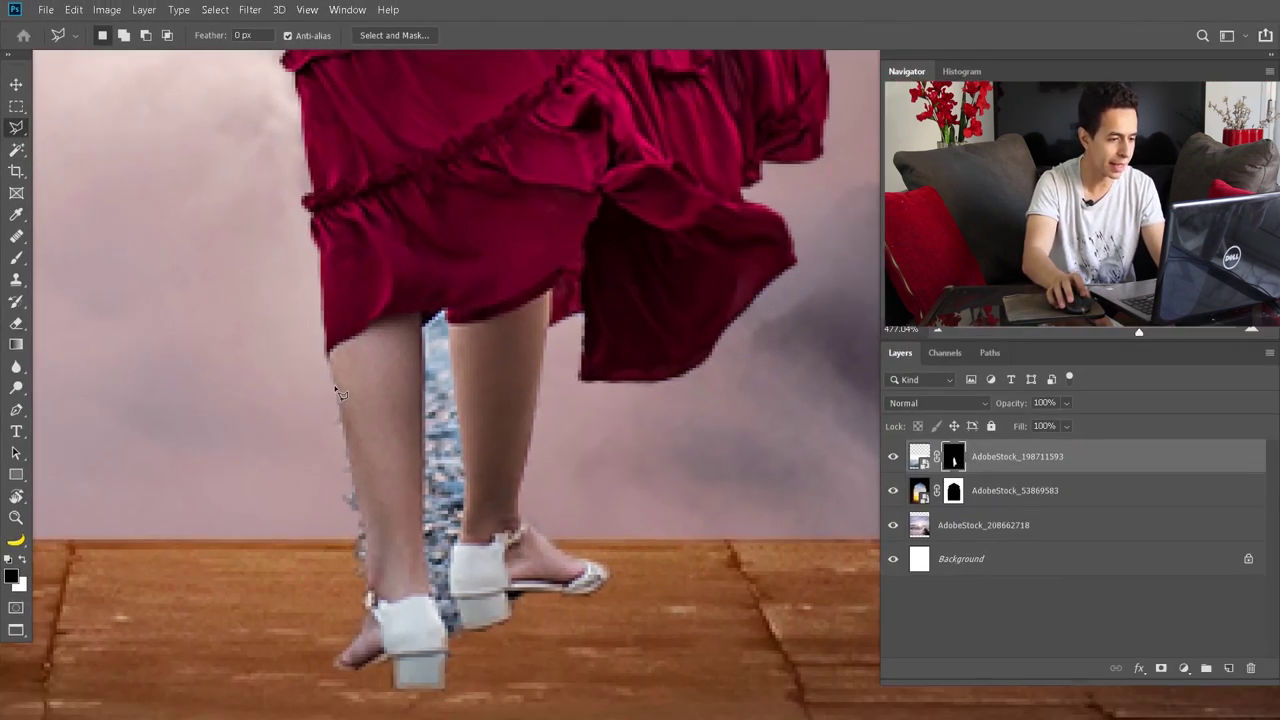
click(364, 530)
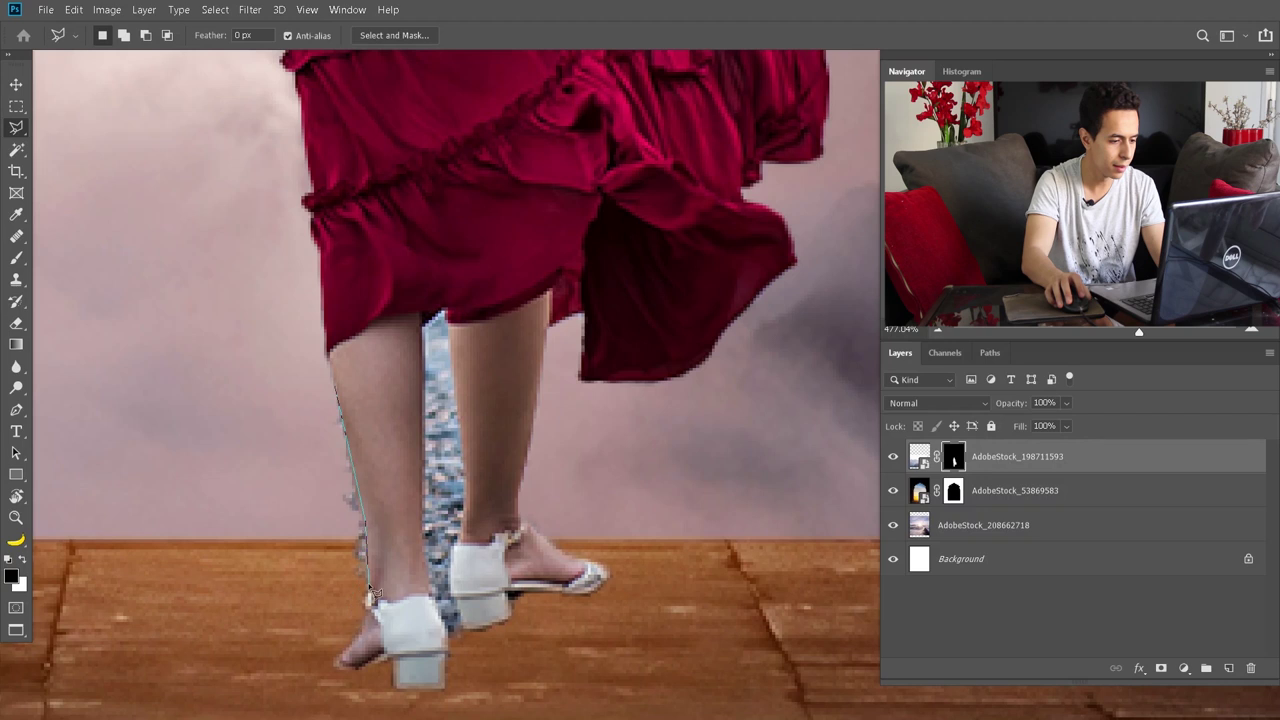
click(258, 400)
click(335, 386)
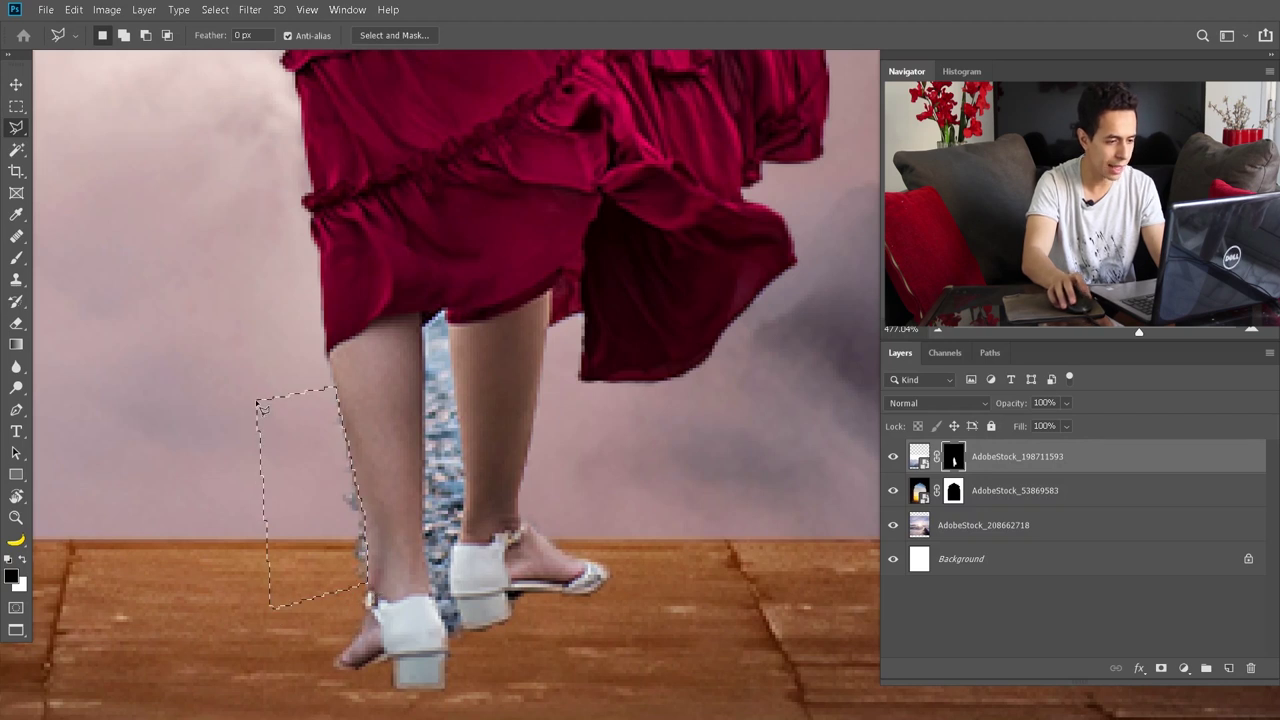
key(shift)
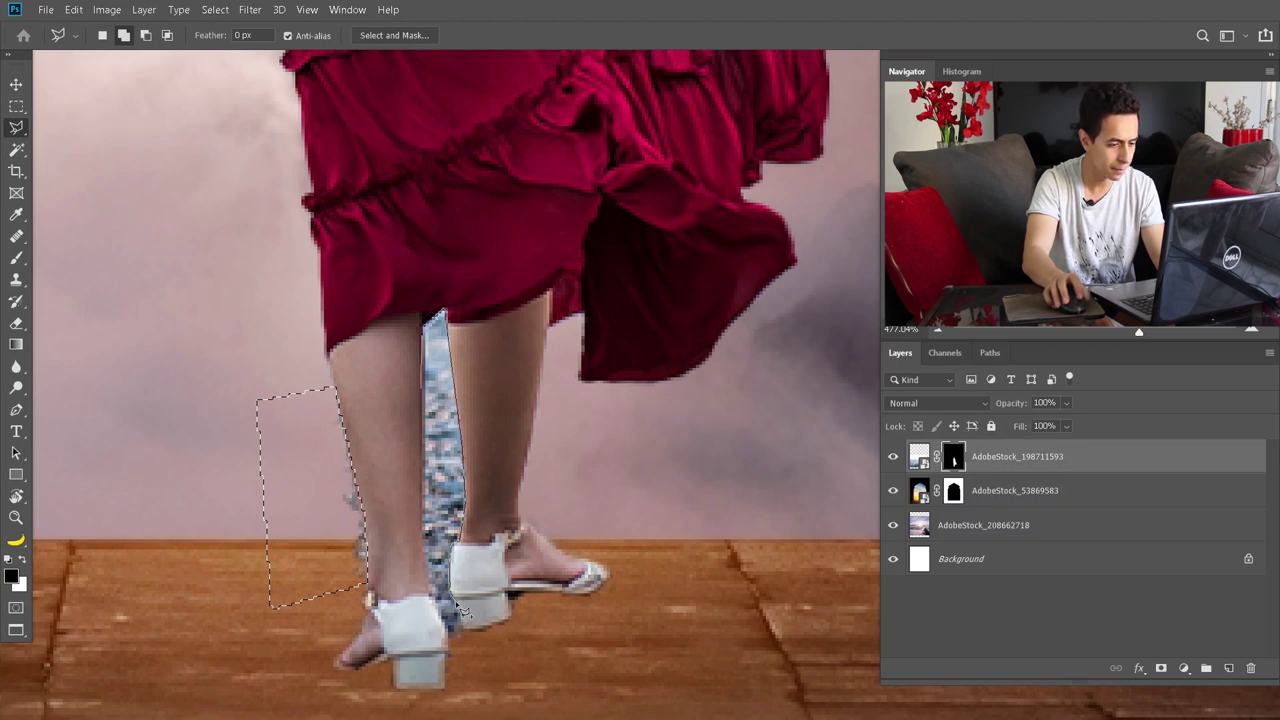
double_click(462, 608)
key(v)
scroll(462, 608, up, 1)
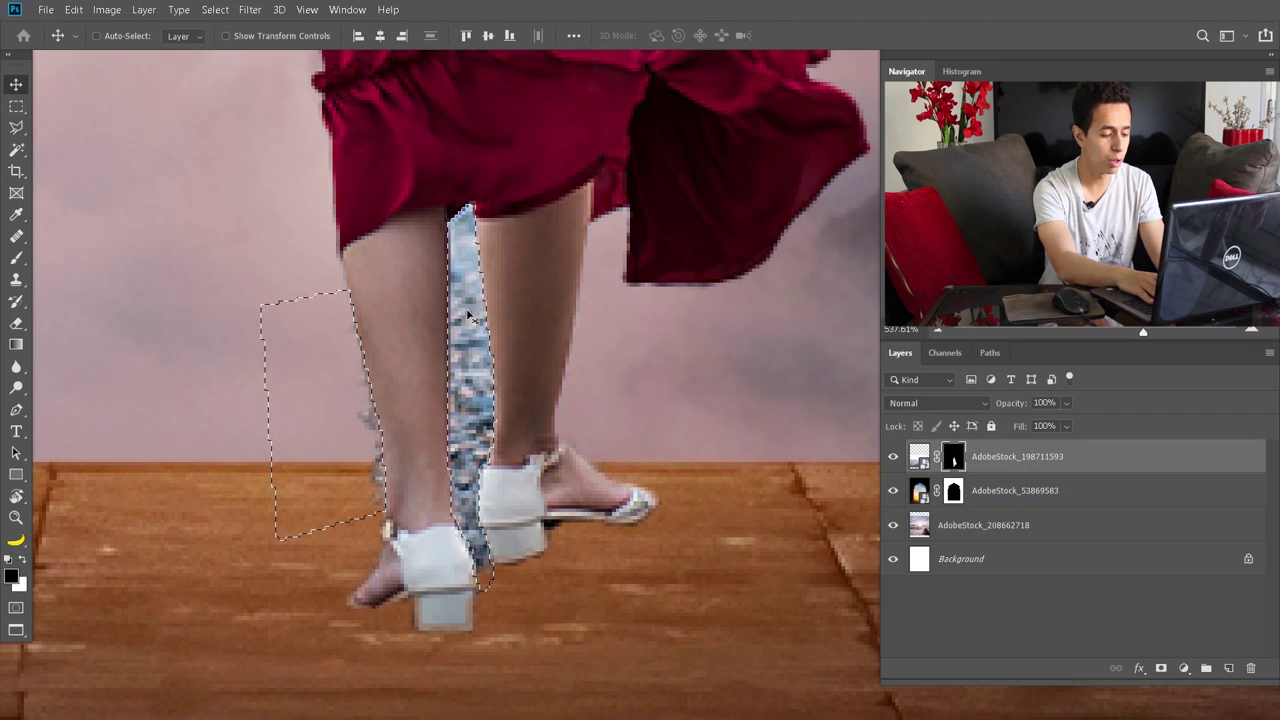
key(Delete)
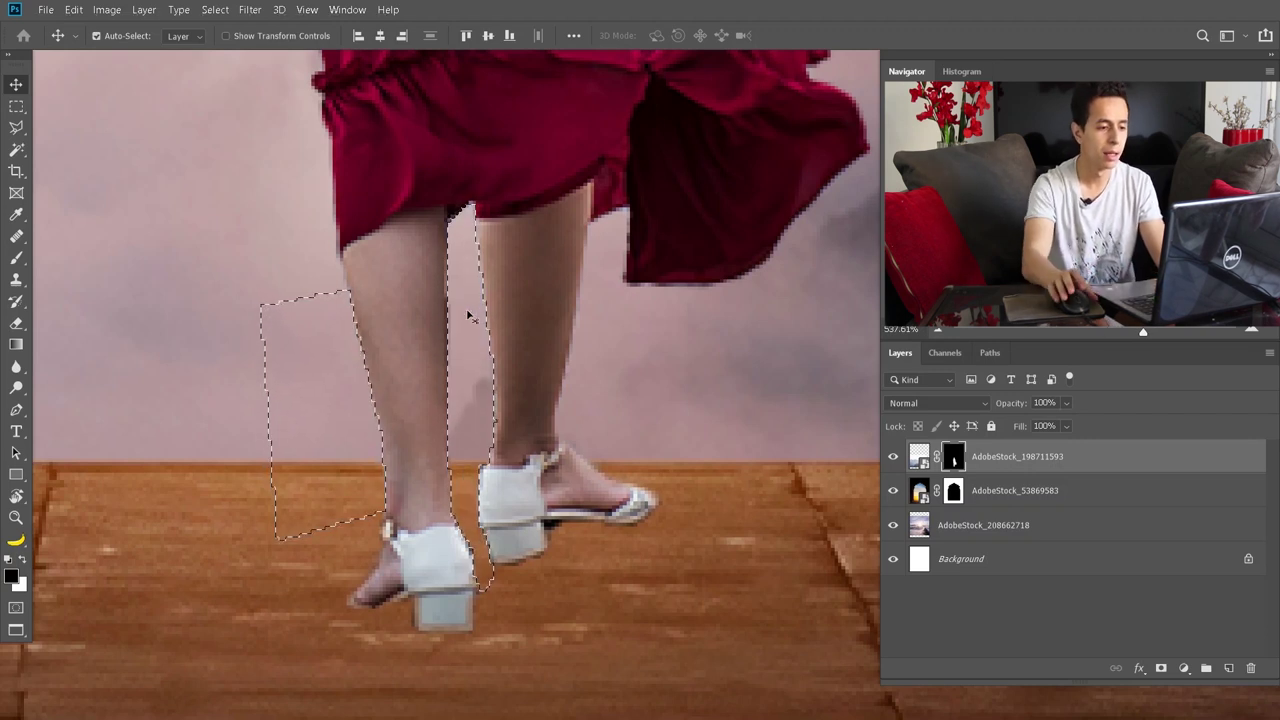
scroll(467, 316, down, 5)
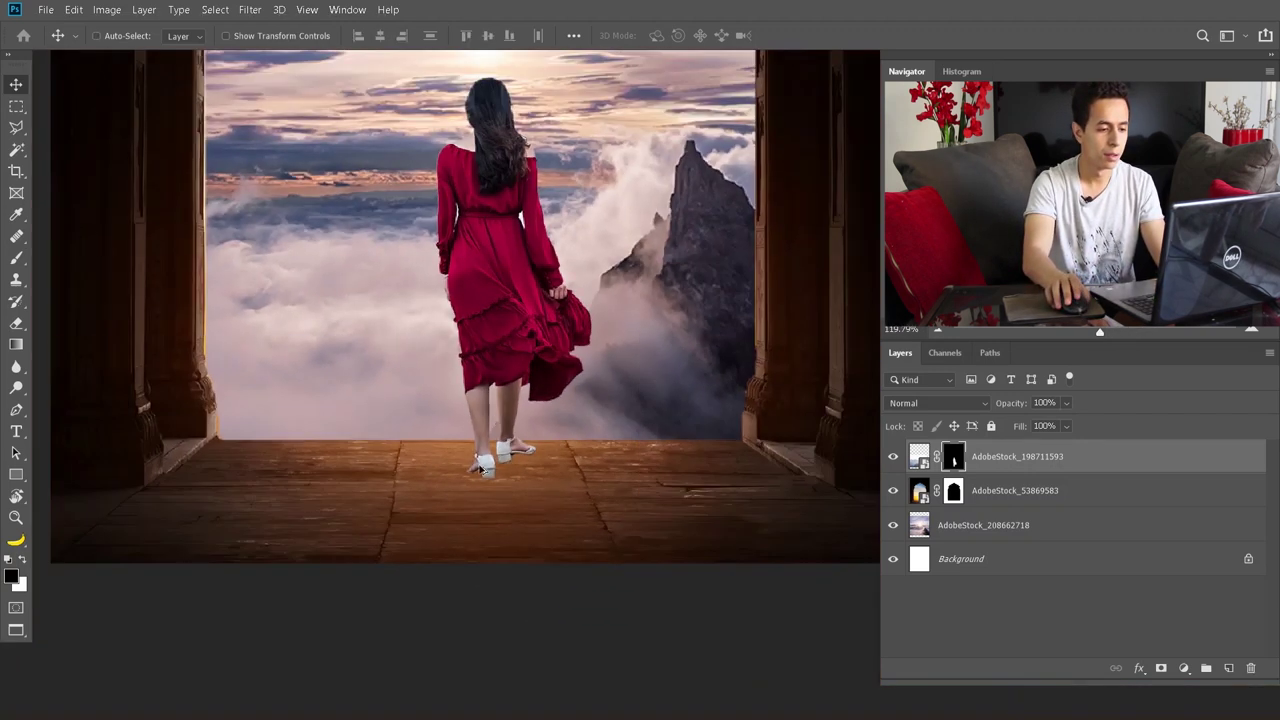
Step: Scale the red-dress woman to about 77% and lower her onto the doorway floor
scroll(480, 468, down, 3)
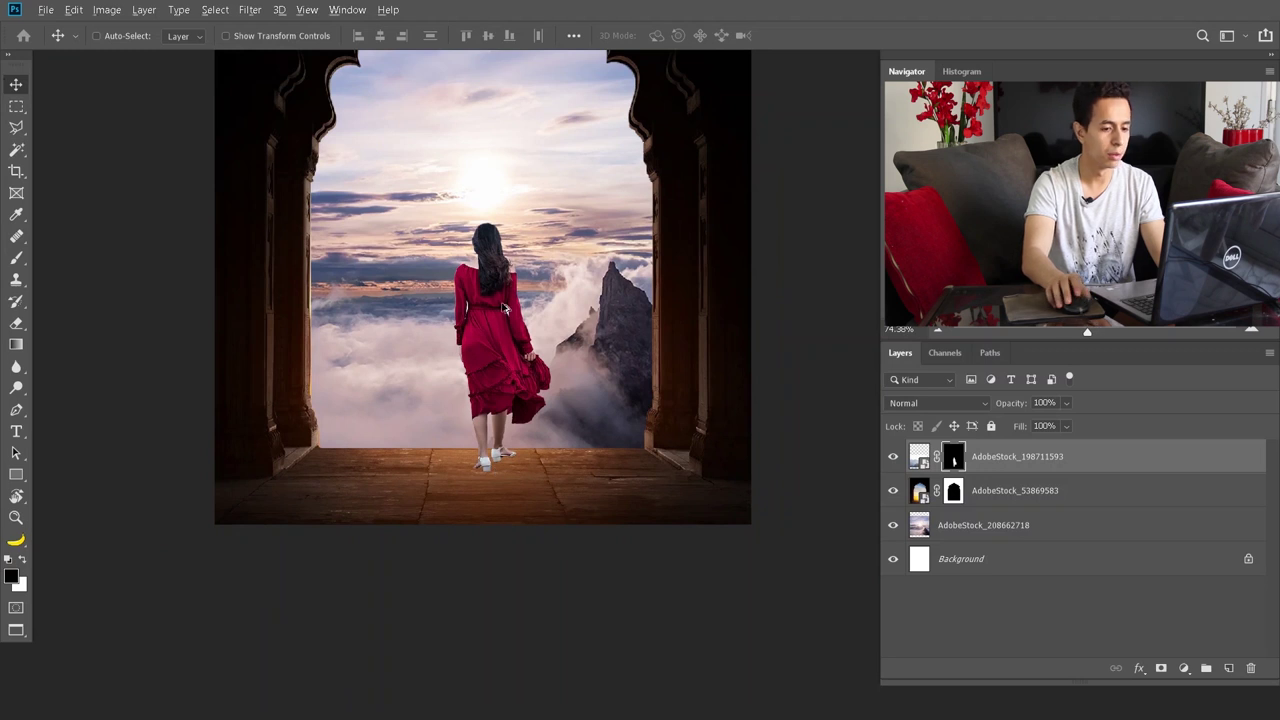
scroll(505, 308, down, 2)
key(ctrl+t)
drag(612, 221, 571, 246)
drag(508, 319, 520, 336)
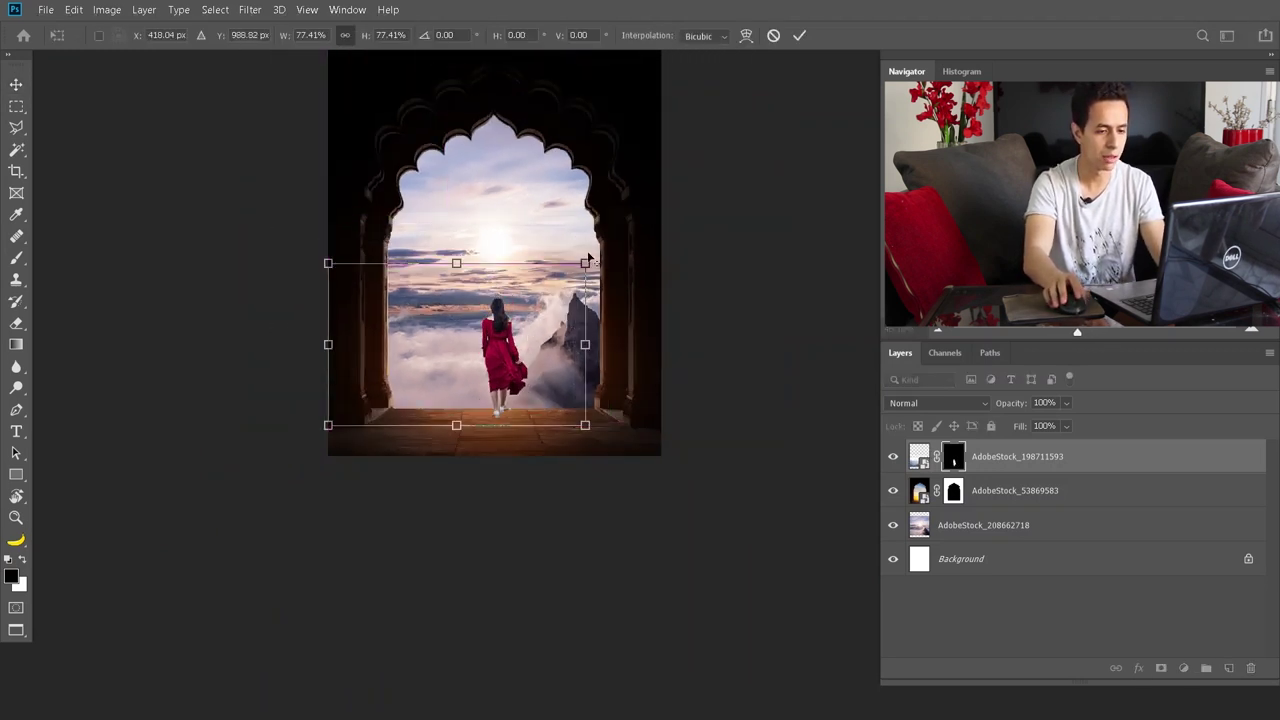
drag(588, 258, 569, 276)
drag(556, 332, 553, 346)
key(Return)
Step: Nudge the red-dress woman slightly right and start shrinking the red-haired woman photo
key(ctrl+plus)
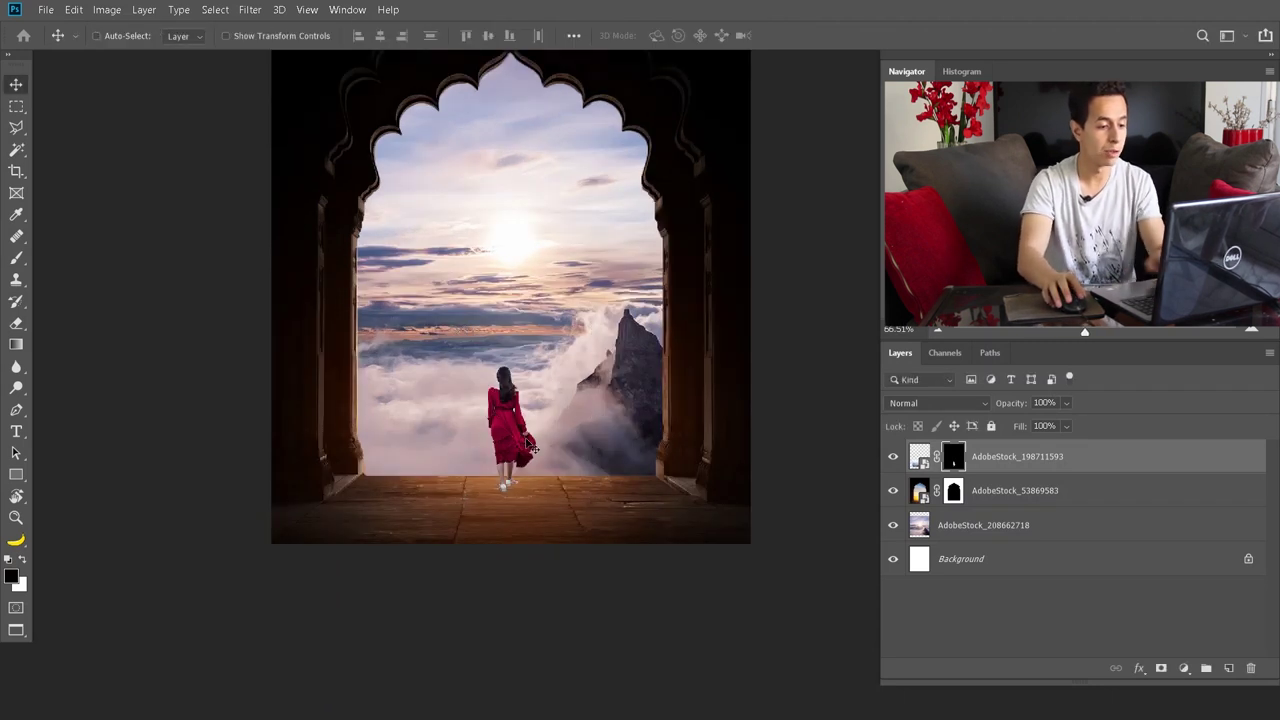
drag(530, 446, 536, 444)
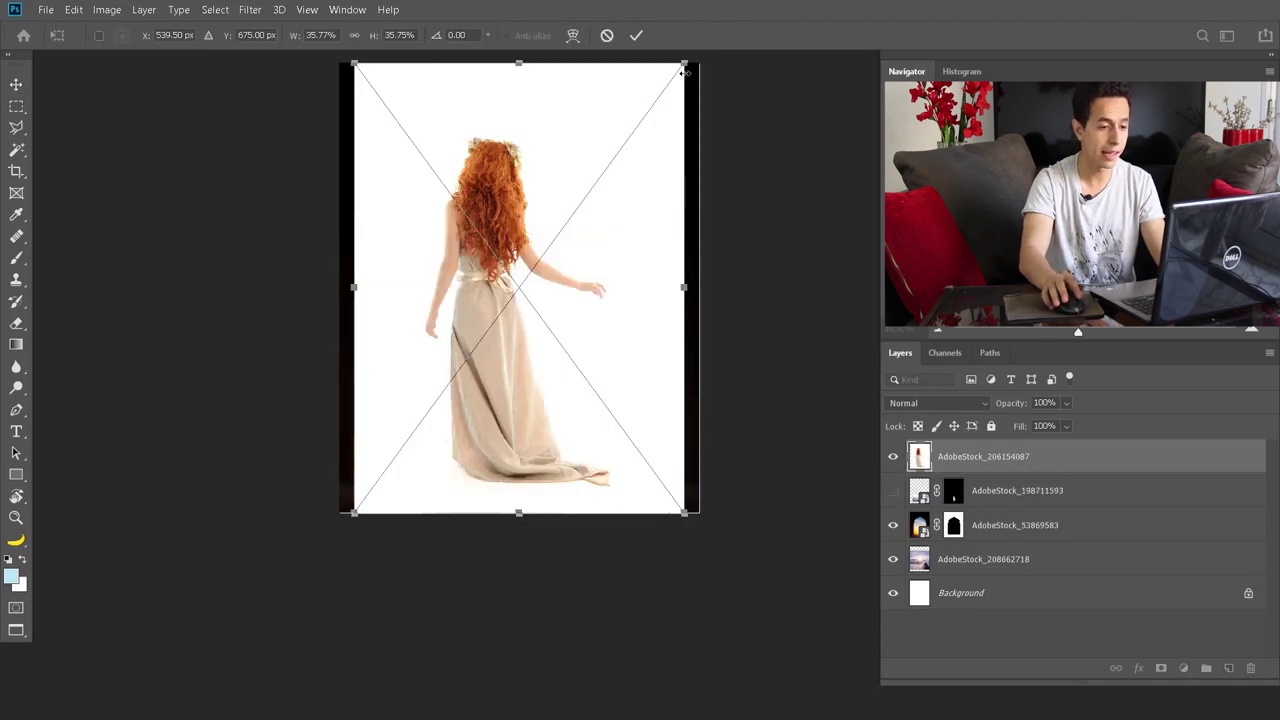
drag(685, 71, 627, 114)
Step: Mask the red-haired woman out of her white backdrop and scale her to 35.4% on the floor
key(Return)
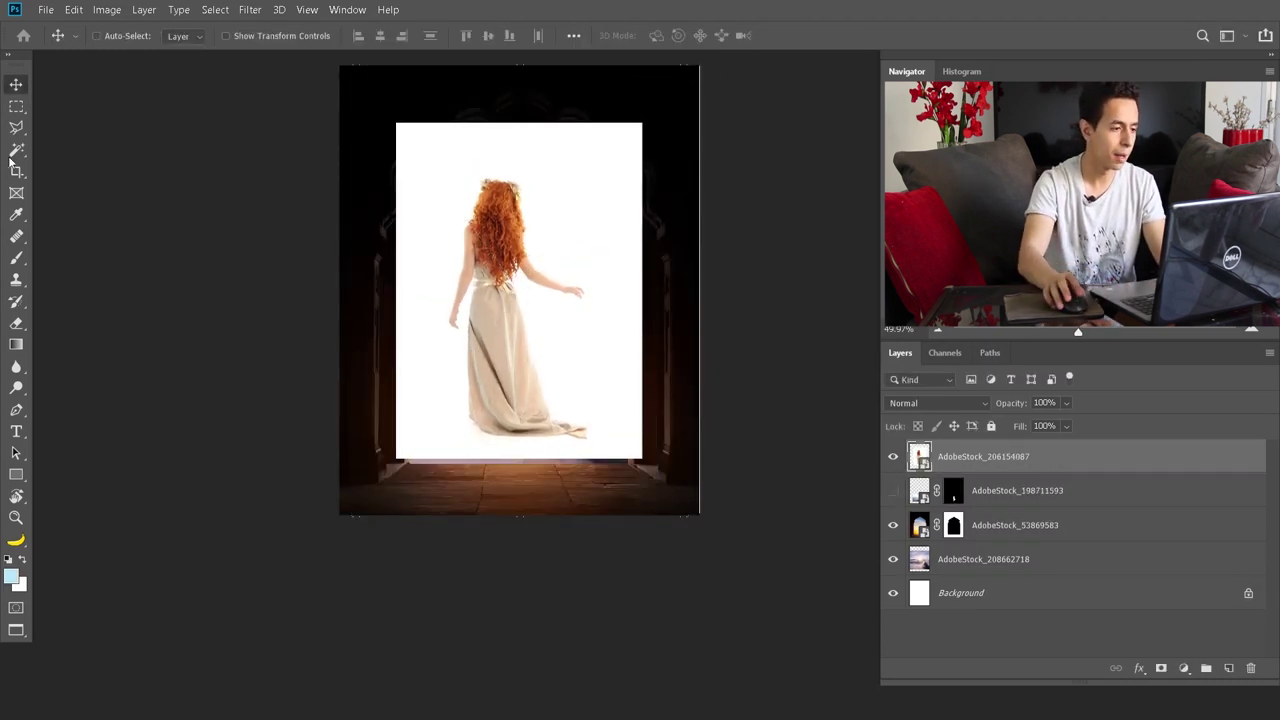
key(w)
click(712, 38)
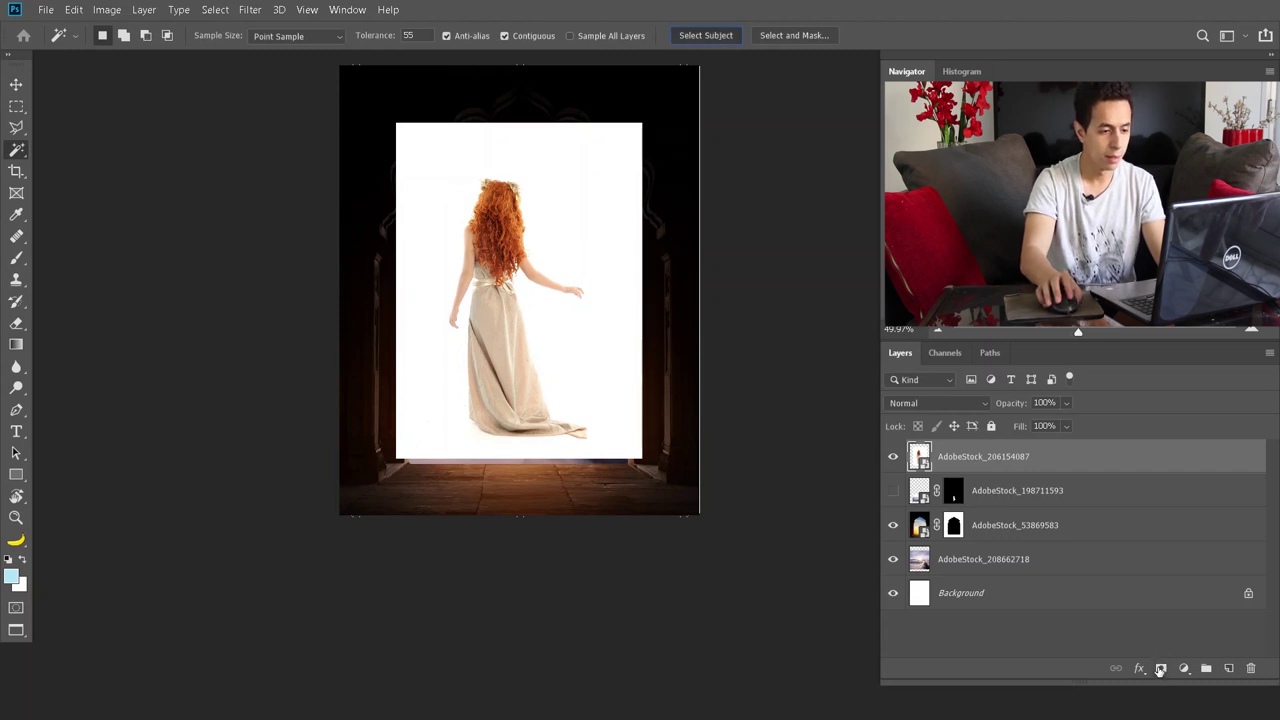
click(1160, 669)
click(15, 88)
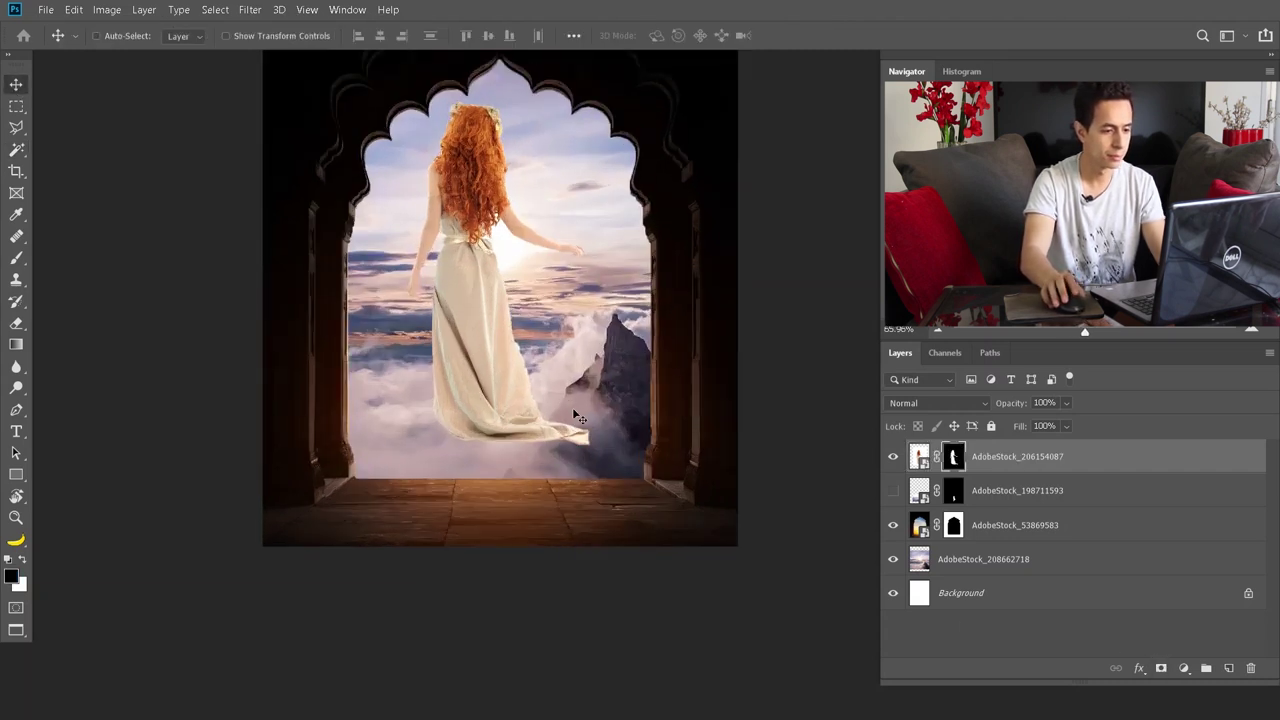
key(ctrl+t)
drag(664, 474, 537, 443)
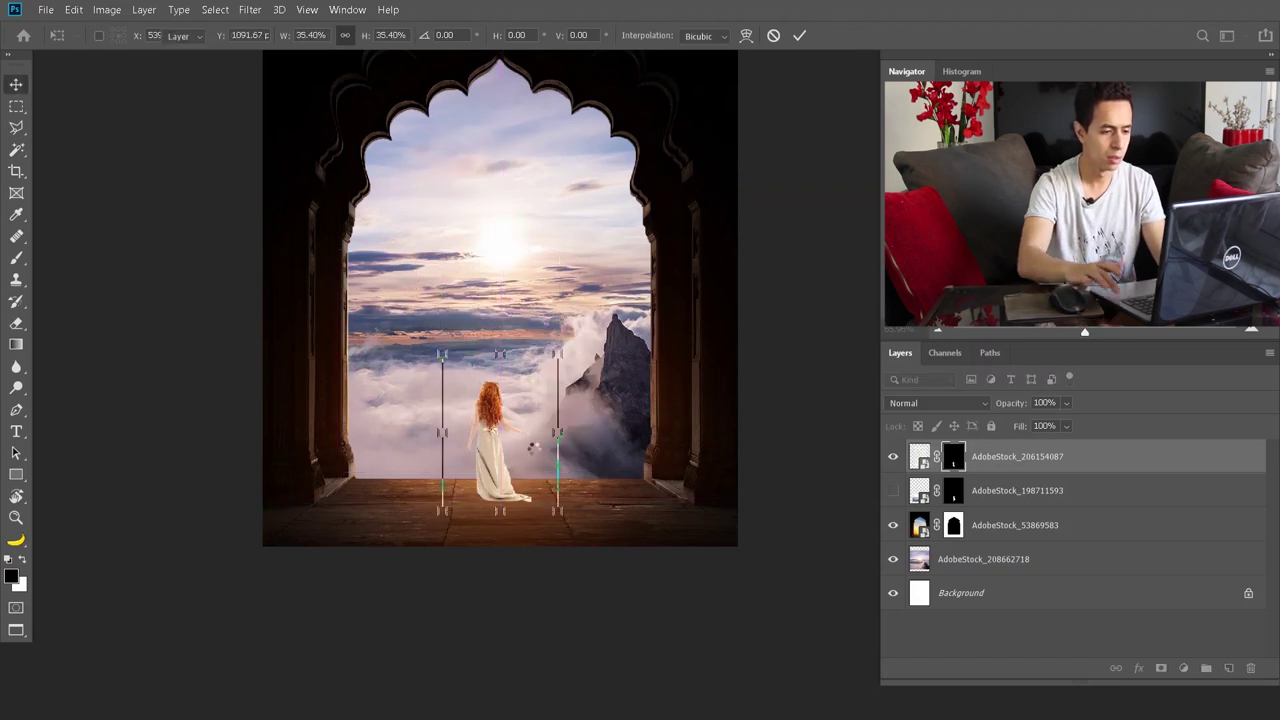
key(Return)
Step: Fine-tune the white-gown woman's position, then compare and keep the red-dress woman shown instead
click(893, 490)
mouse_move(485, 436)
mouse_down()
mouse_move(415, 428)
mouse_move(505, 428)
mouse_up()
key(Right)
key(Right)
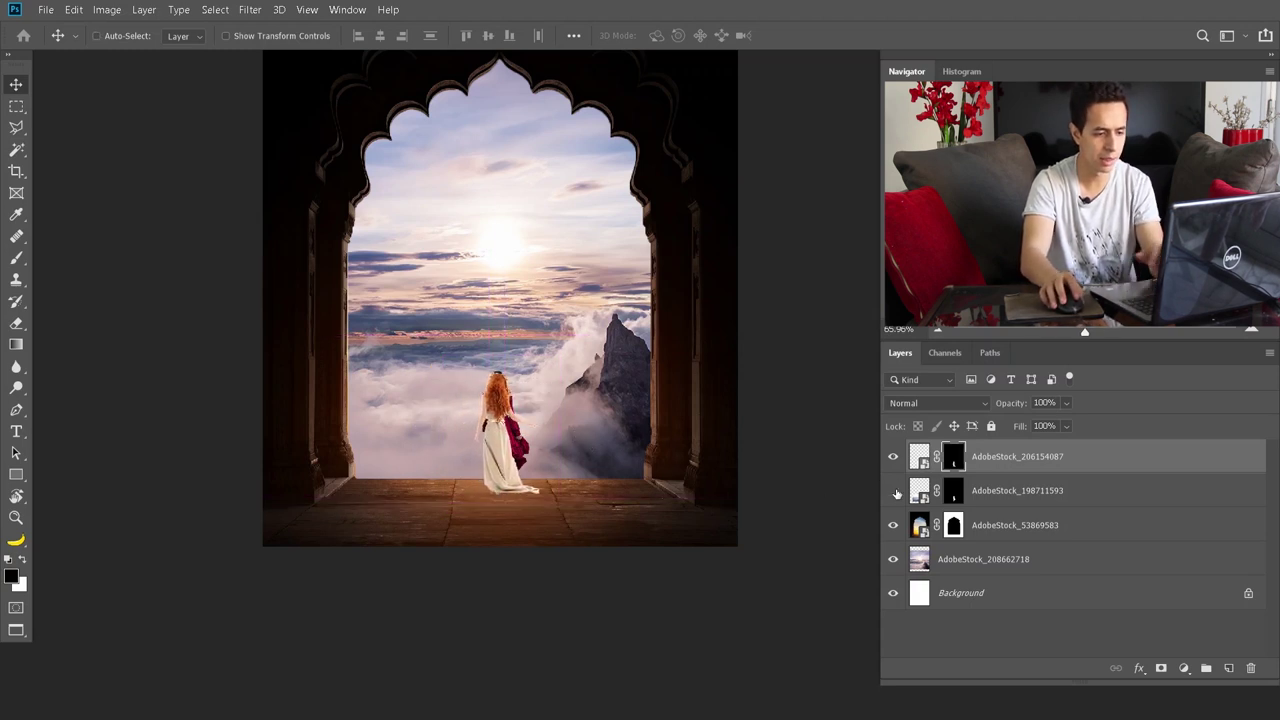
click(893, 490)
scroll(500, 430, up, 5)
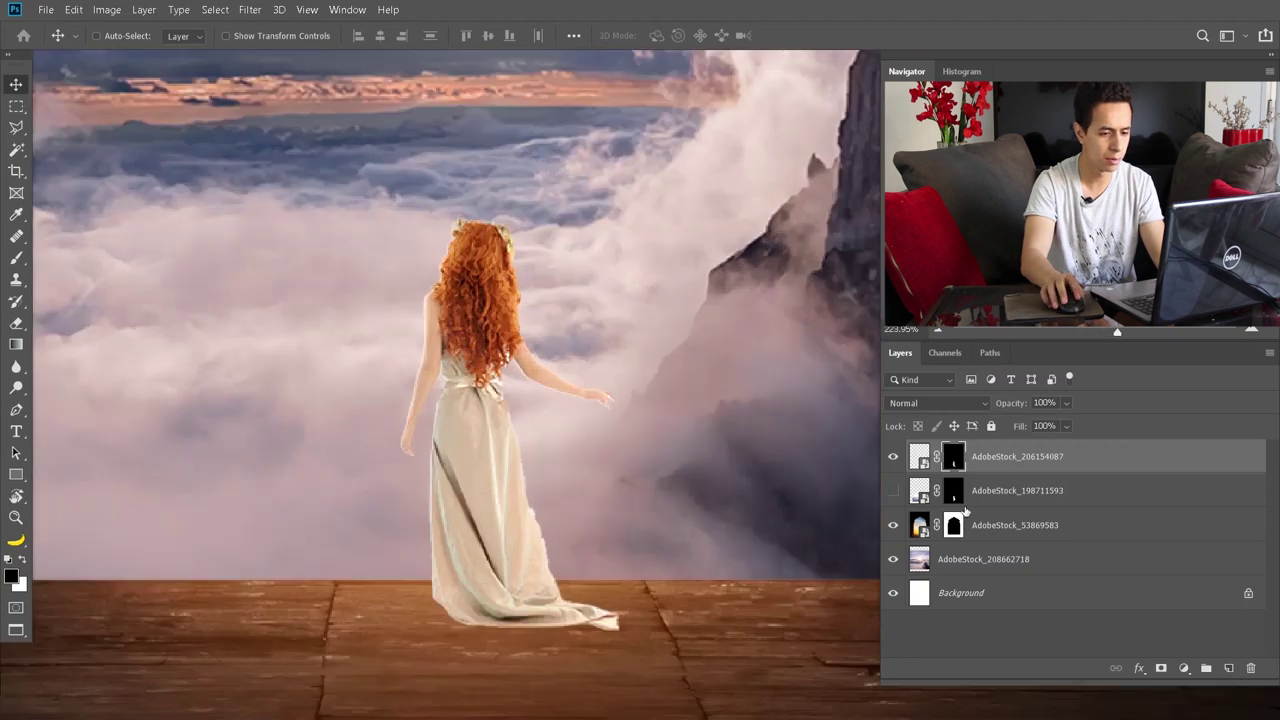
key(ctrl+0)
click(893, 490)
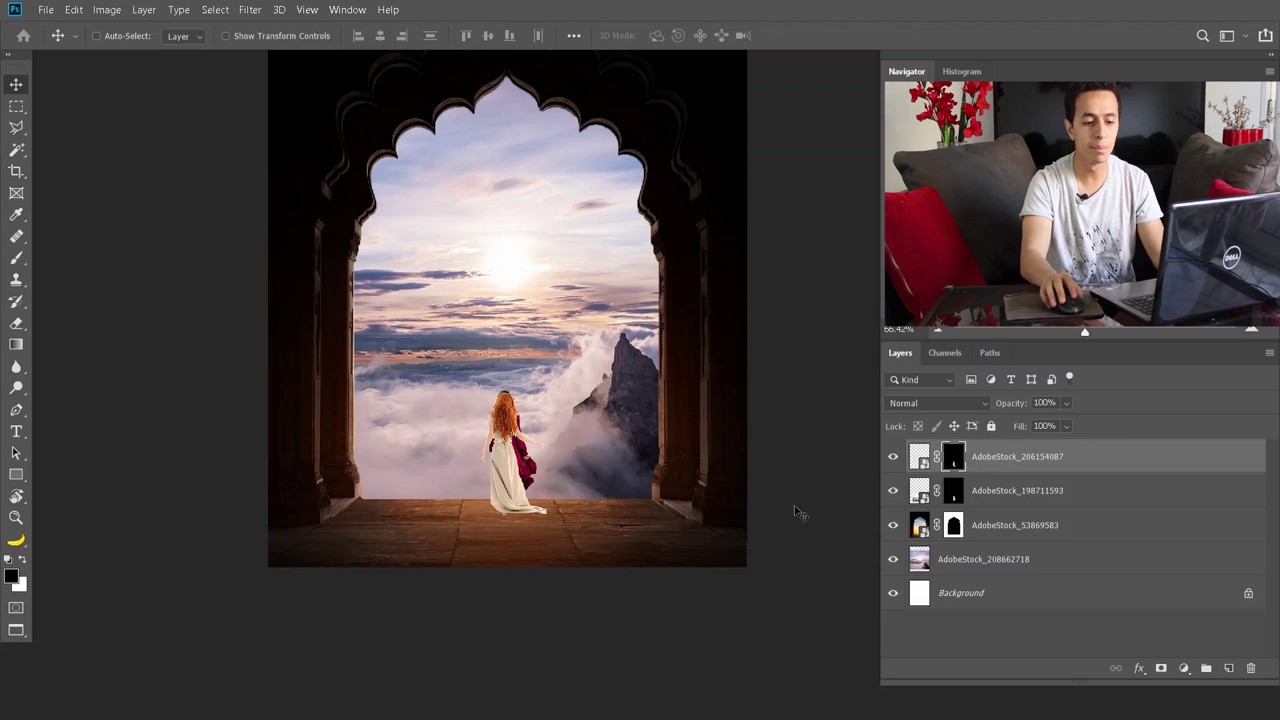
click(893, 490)
click(893, 490)
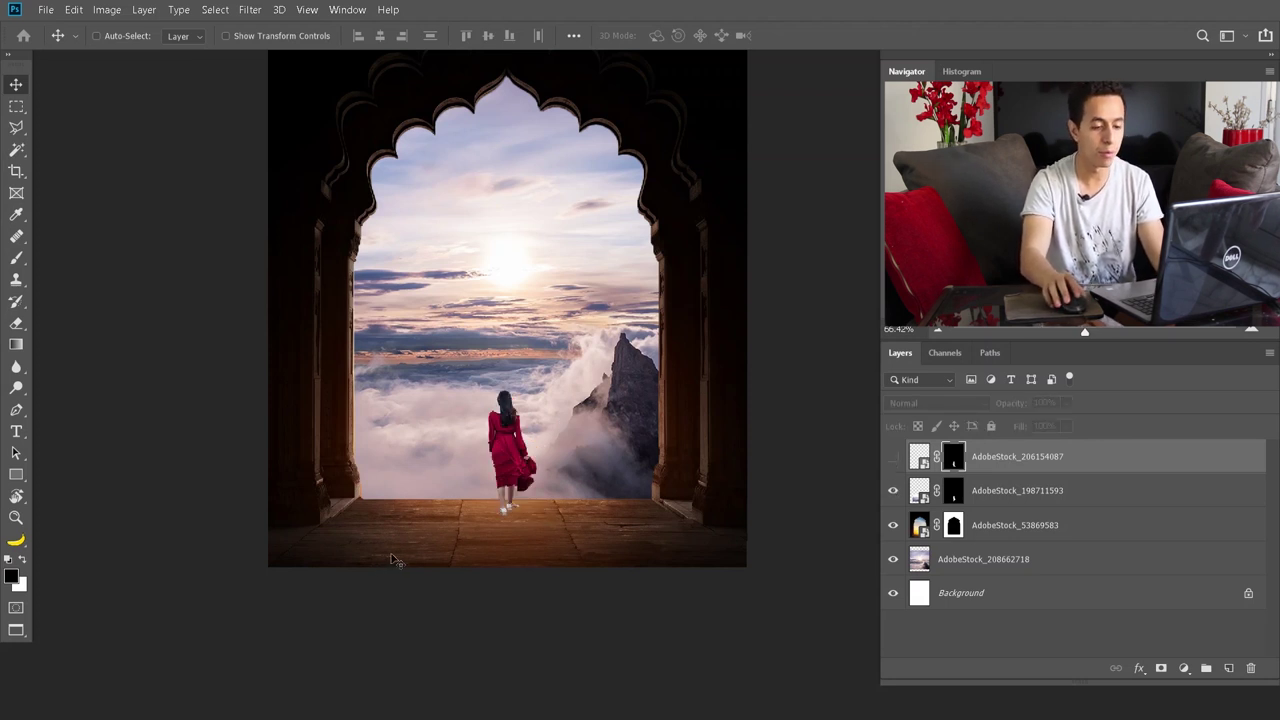
Step: Select the sky layer and open the Window menu
scroll(466, 572, up, 2)
scroll(492, 515, up, 1)
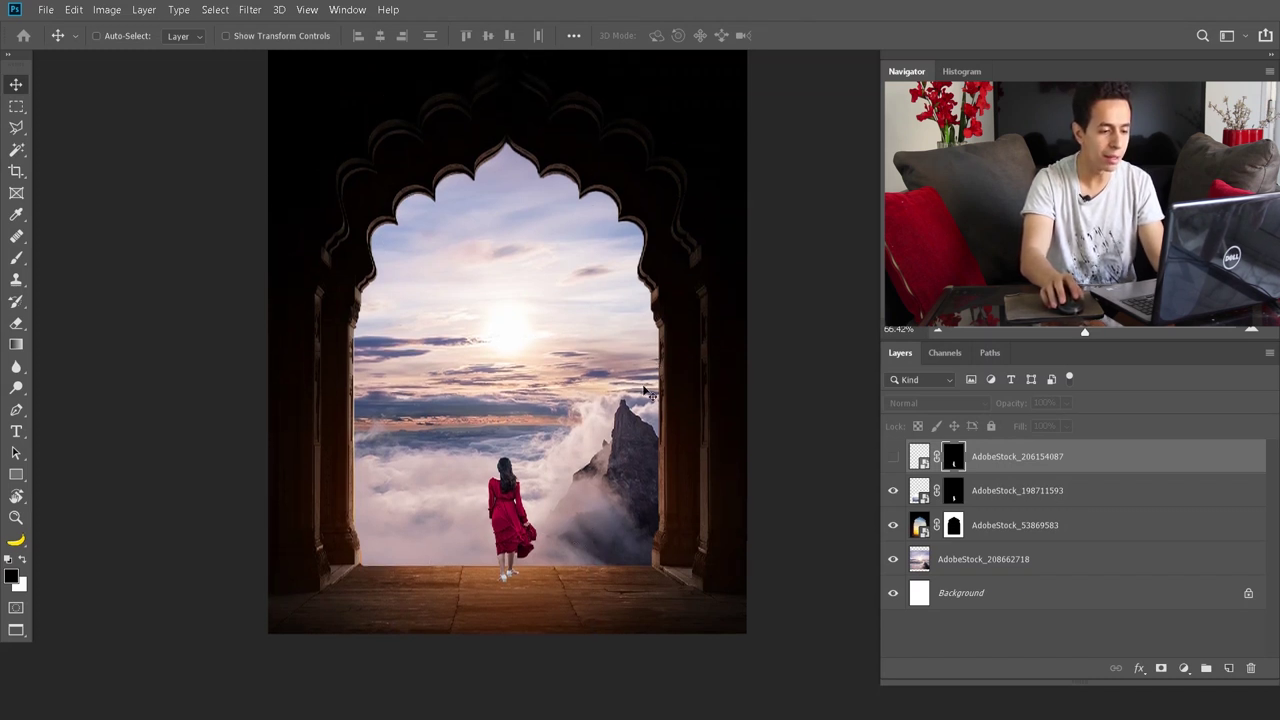
ctrl+click(352, 350)
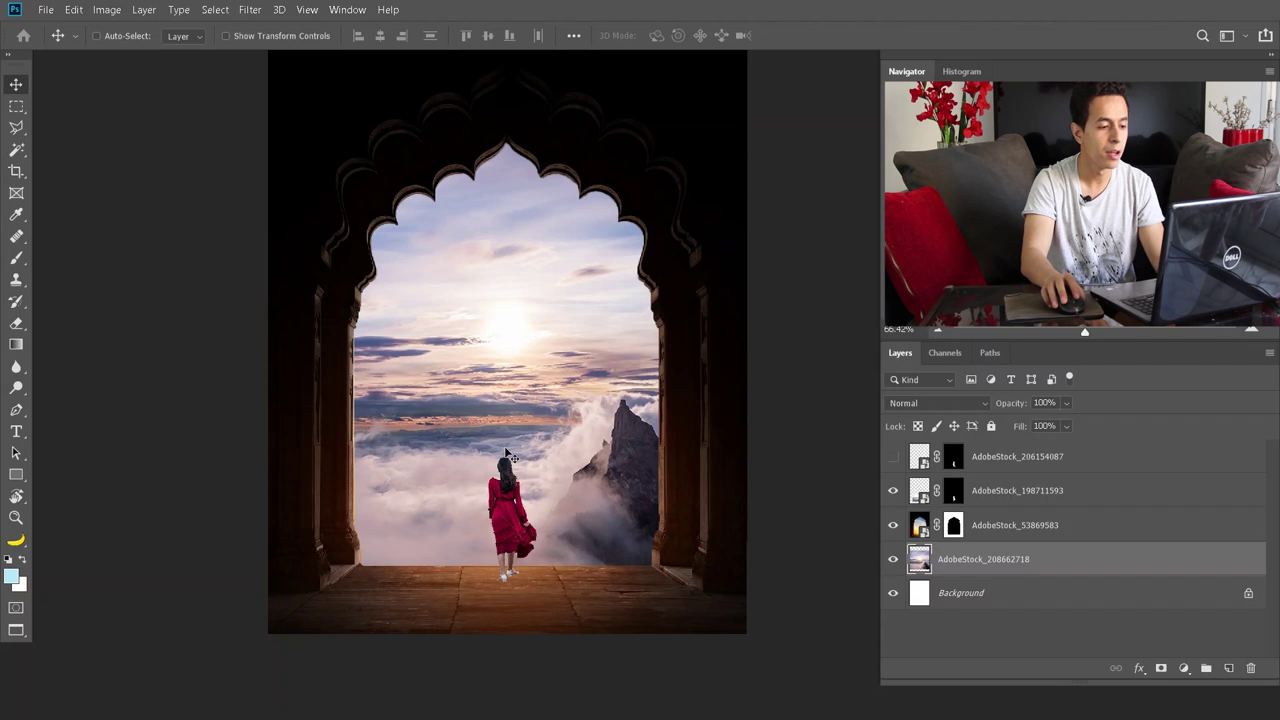
click(352, 10)
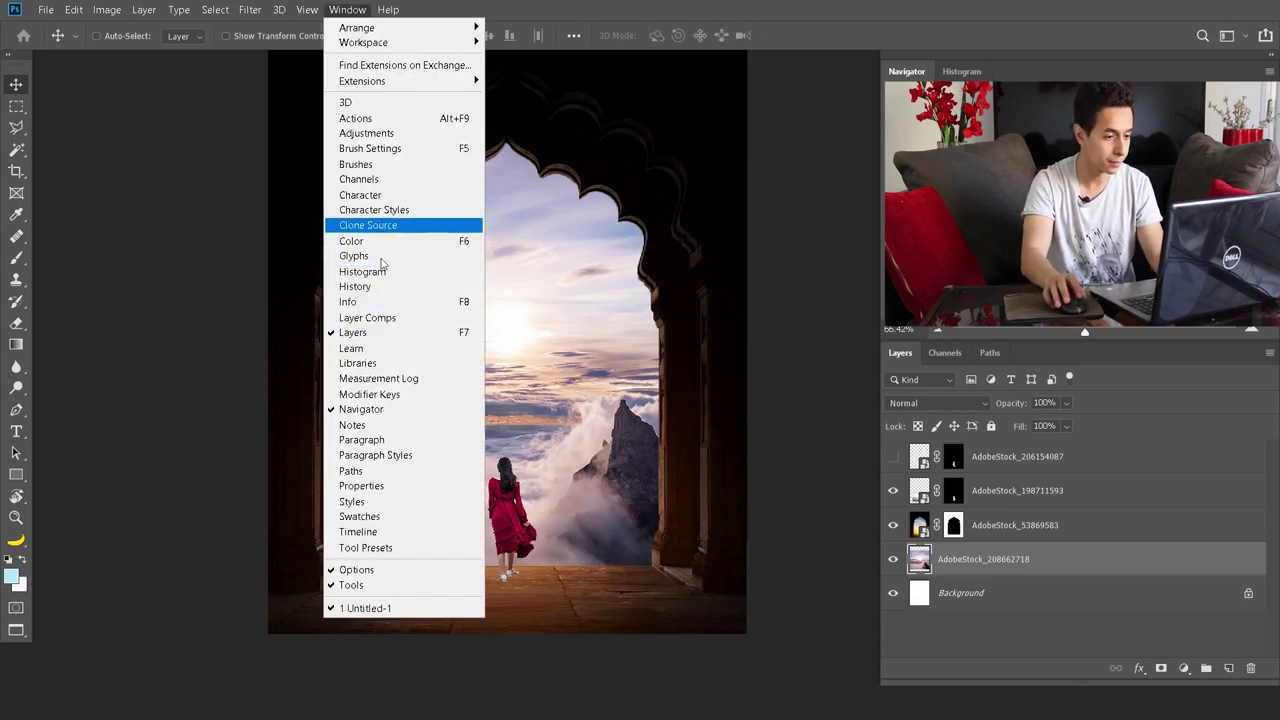
Step: In Libraries, search Adobe Stock for 'light beam' and save the light-rays preview
click(360, 363)
click(404, 94)
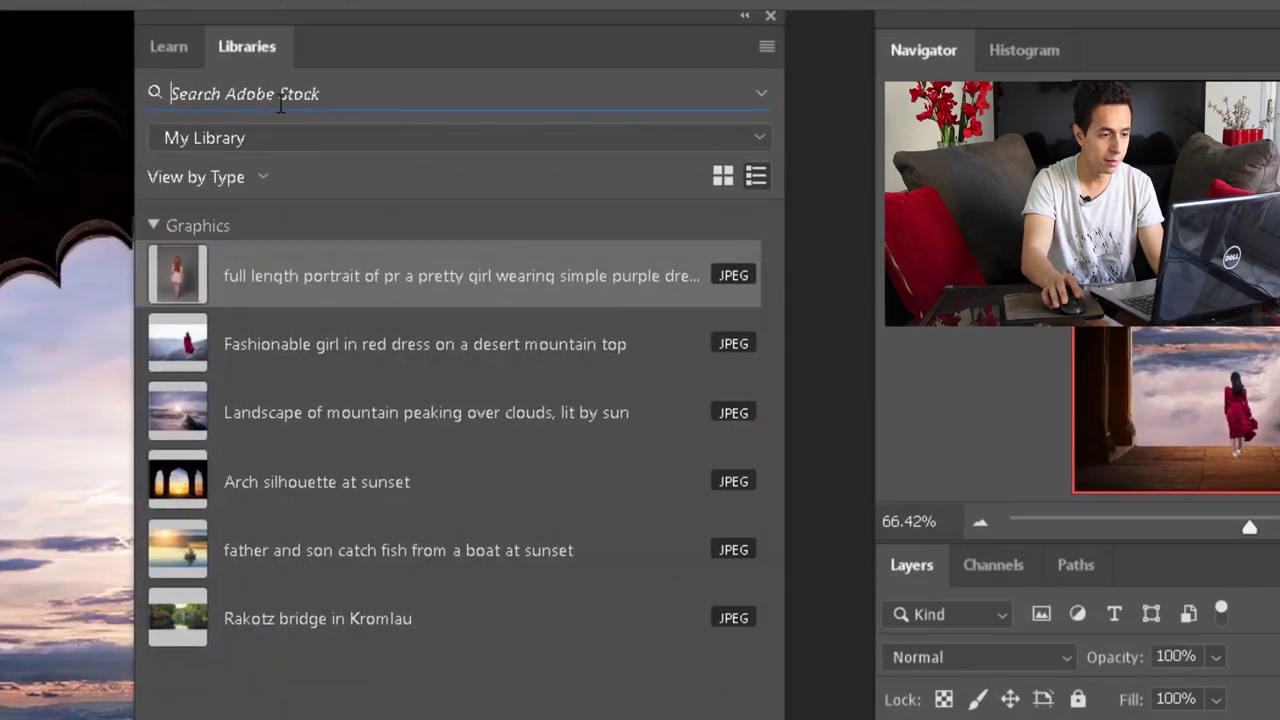
text(light beam)
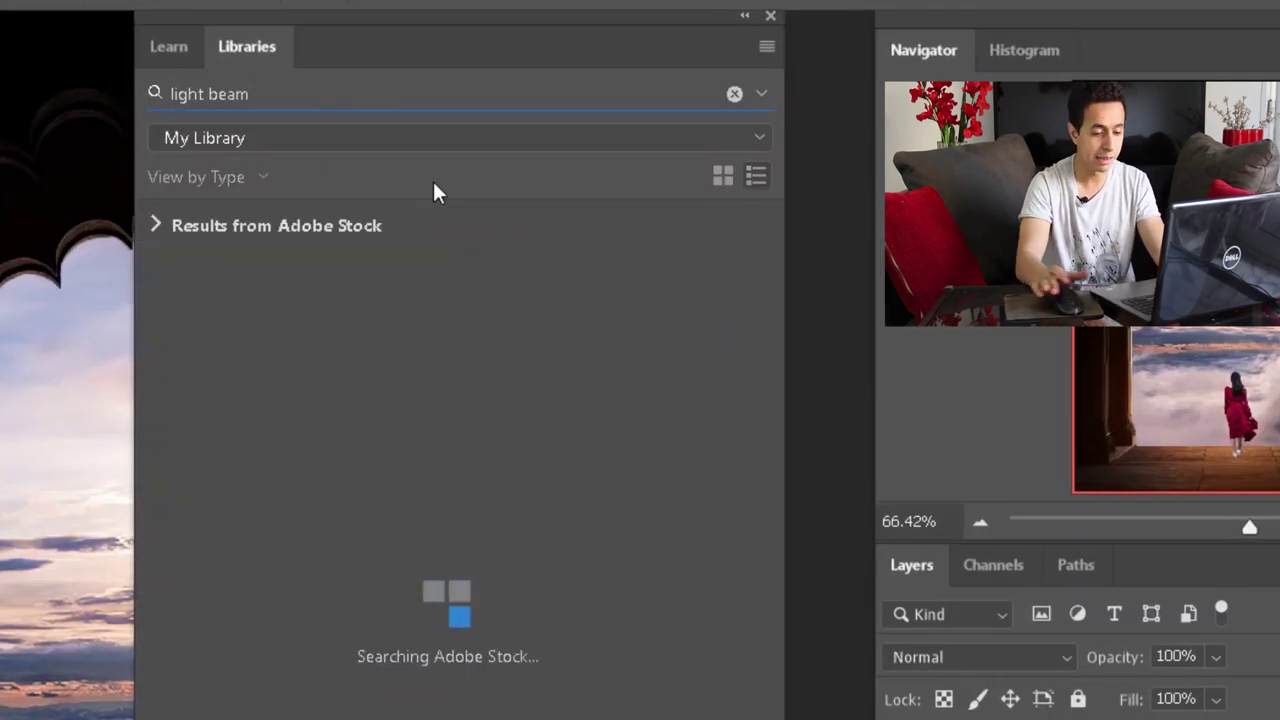
scroll(466, 386, down, 8)
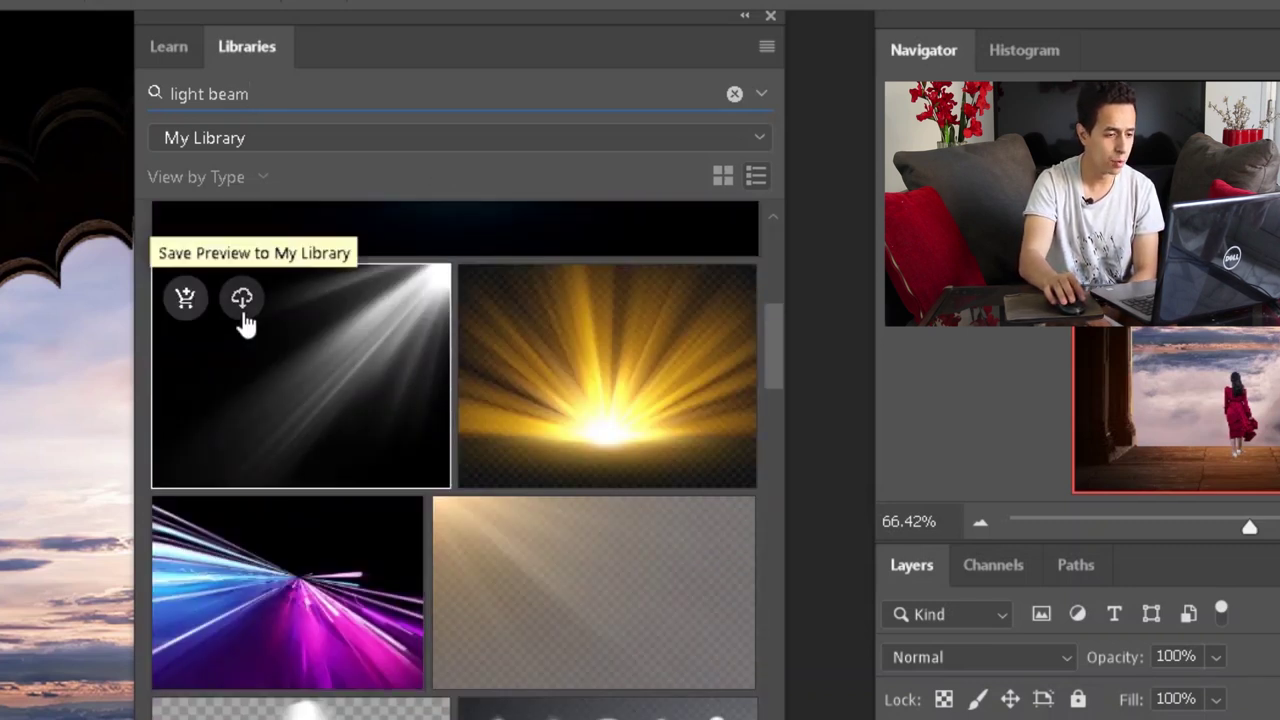
click(242, 304)
Step: Search 'light beam' again and save the neon warp-space preview to My Library
click(230, 84)
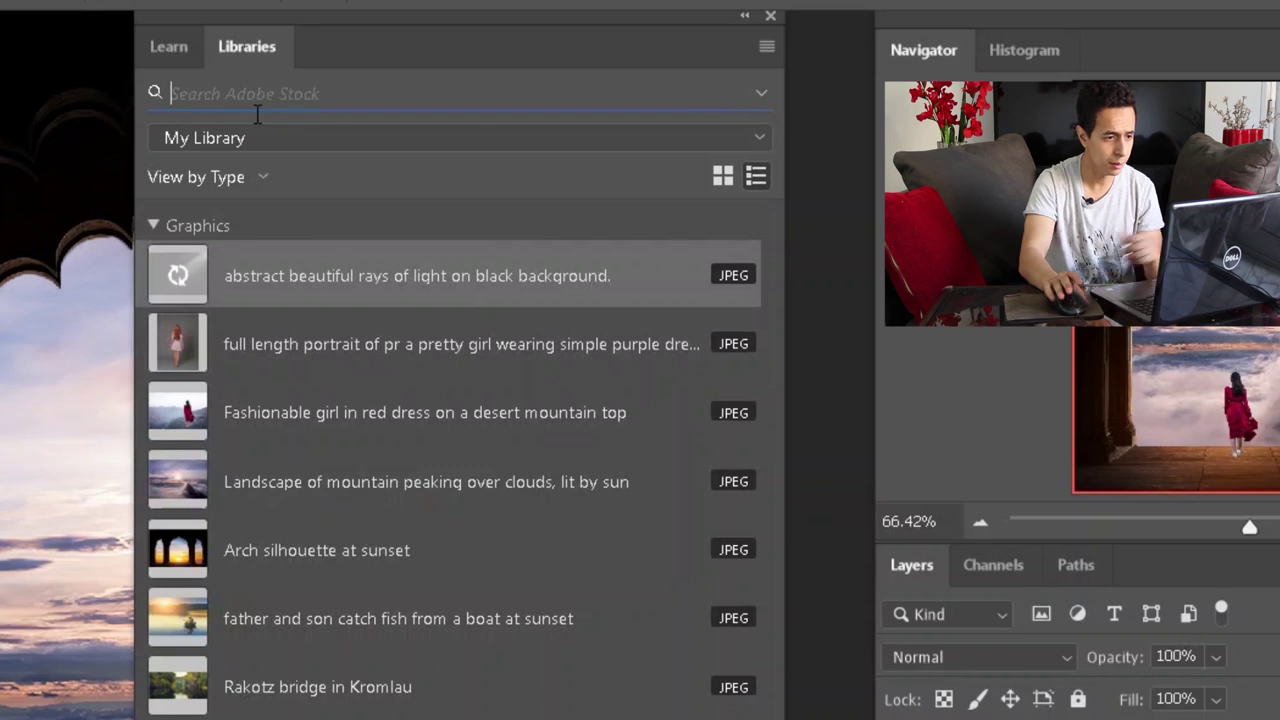
text(light beam)
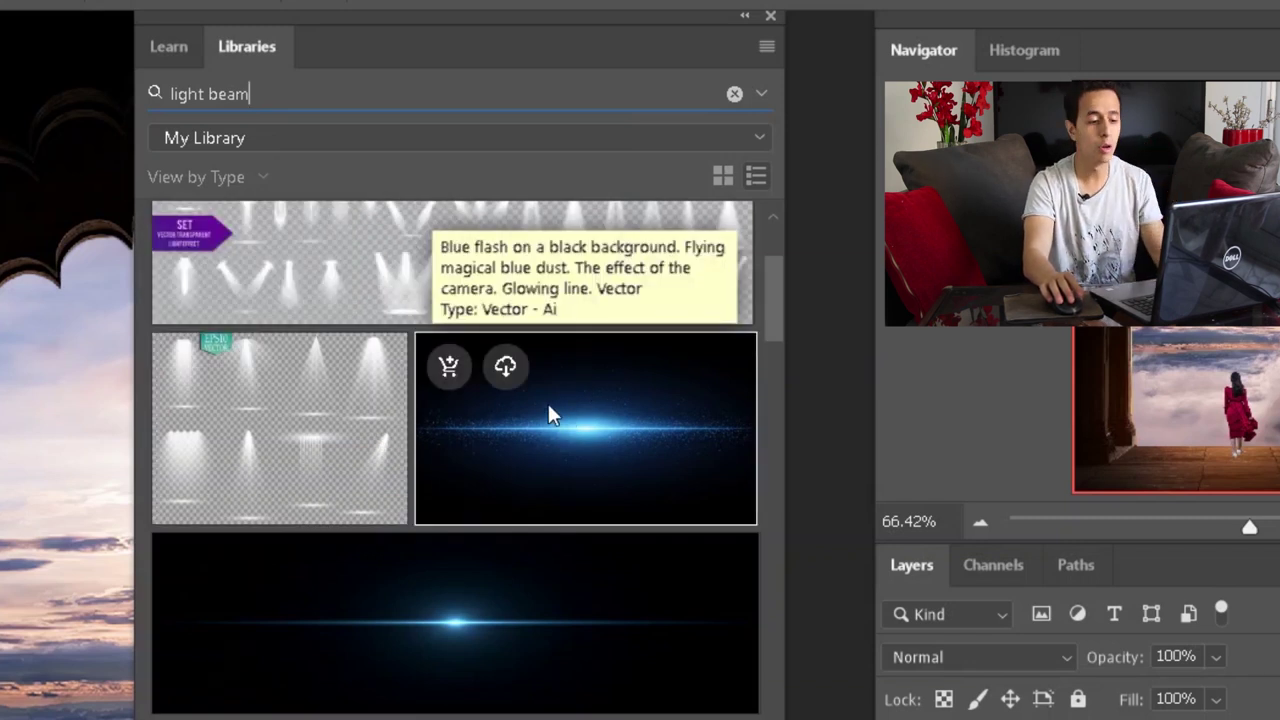
scroll(549, 414, down, 8)
scroll(593, 438, down, 5)
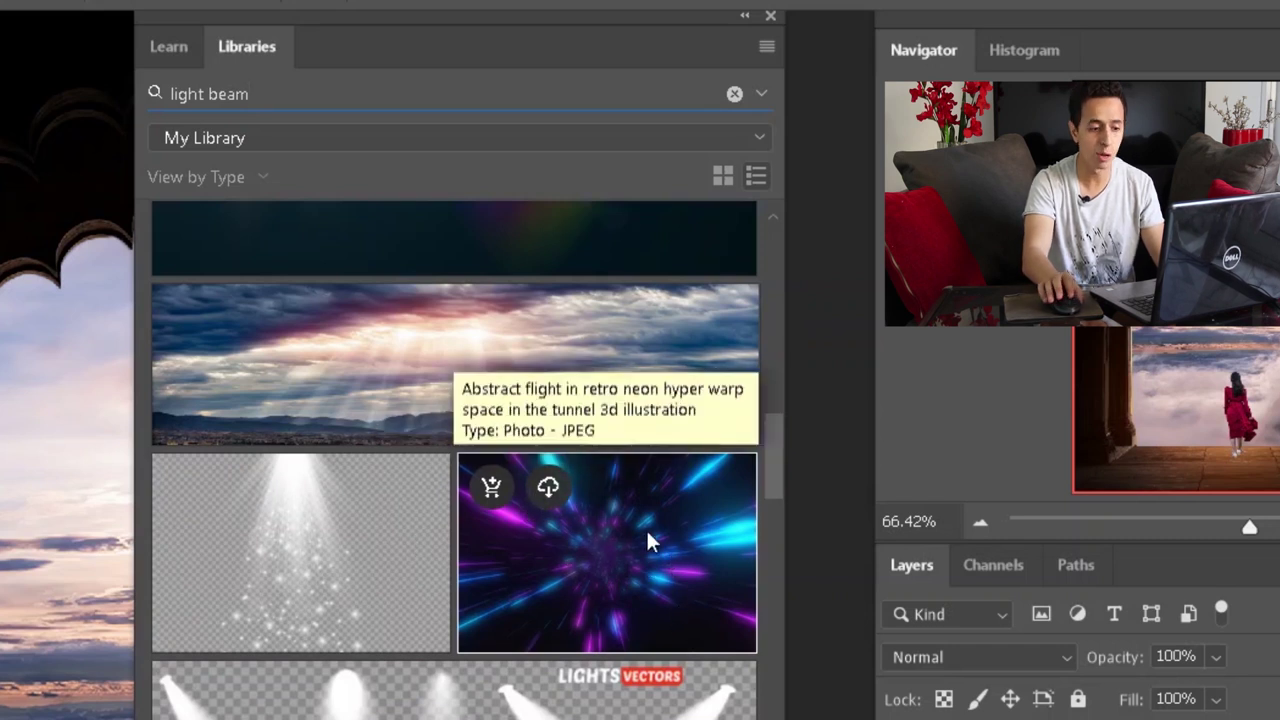
click(549, 489)
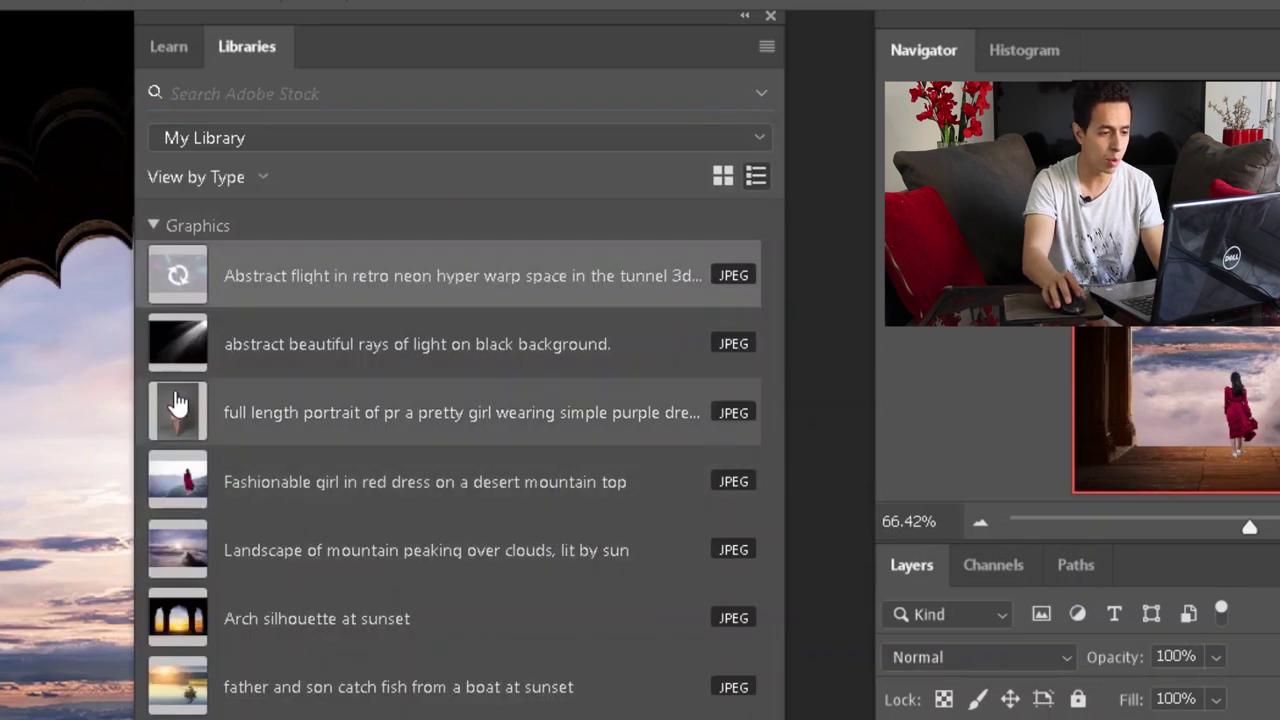
Step: Place the light-rays image on the canvas and set its blend mode to Screen
drag(434, 366, 49, 640)
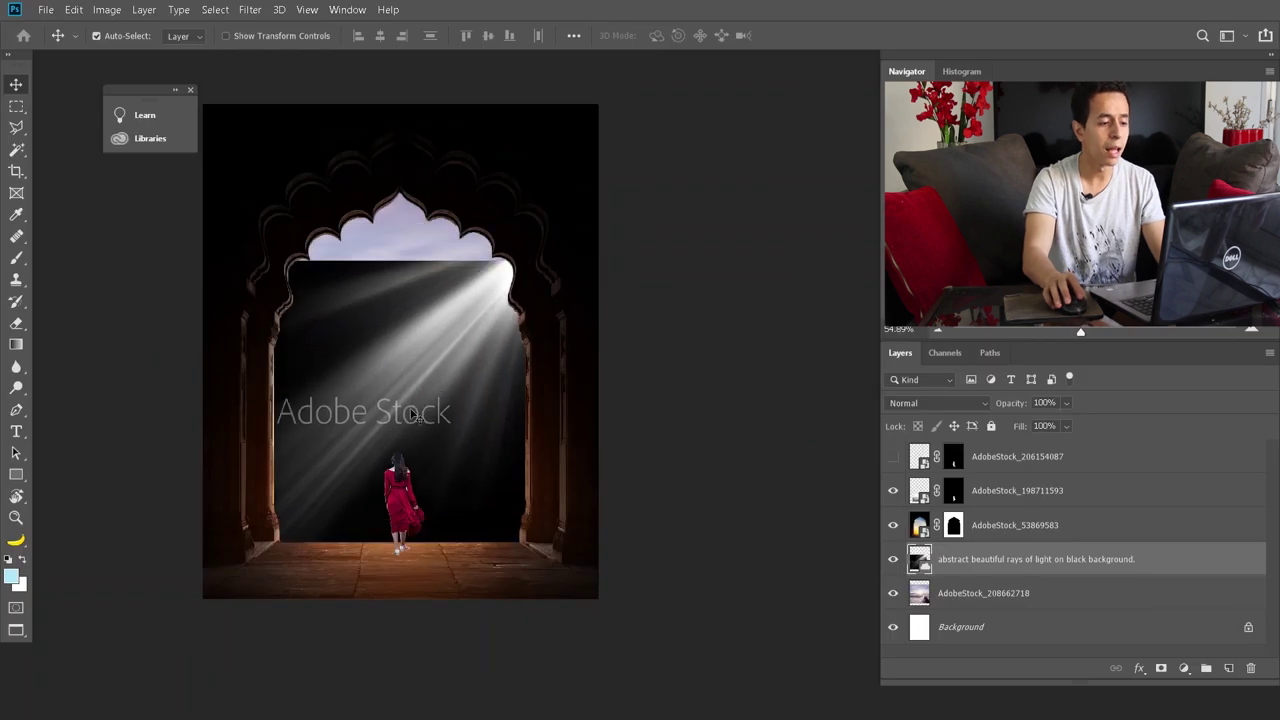
drag(492, 313, 356, 398)
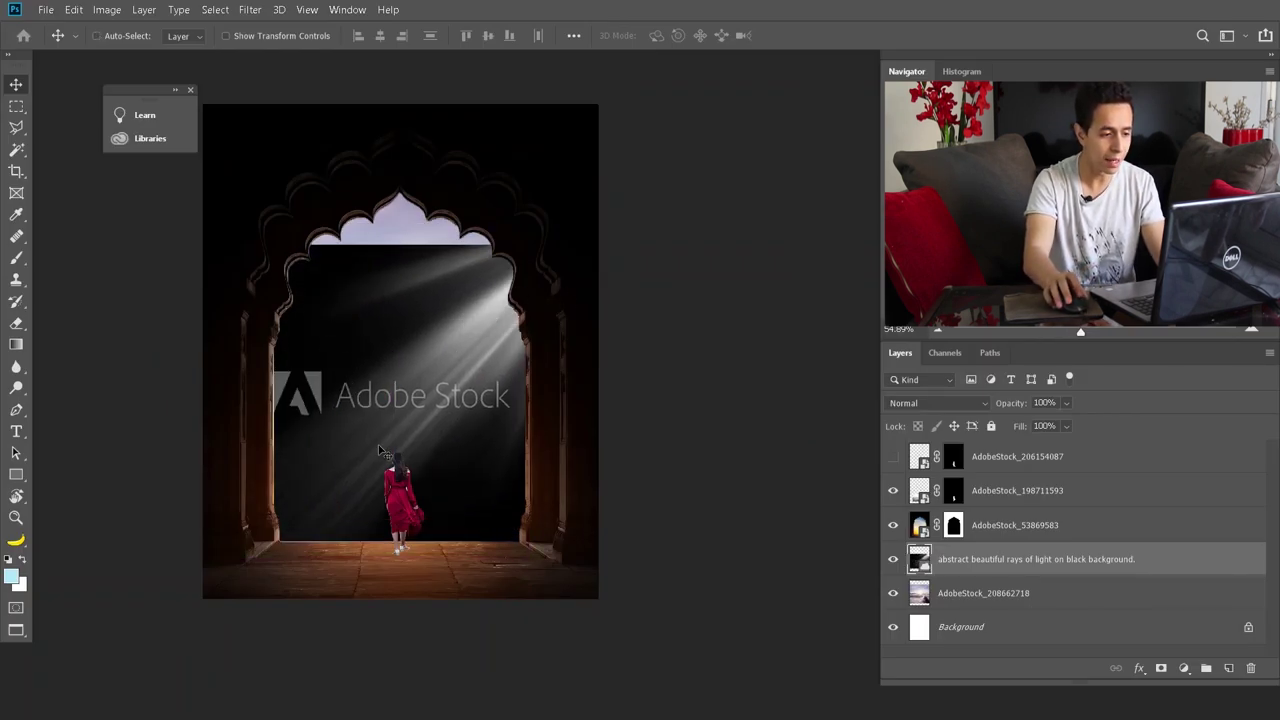
click(896, 401)
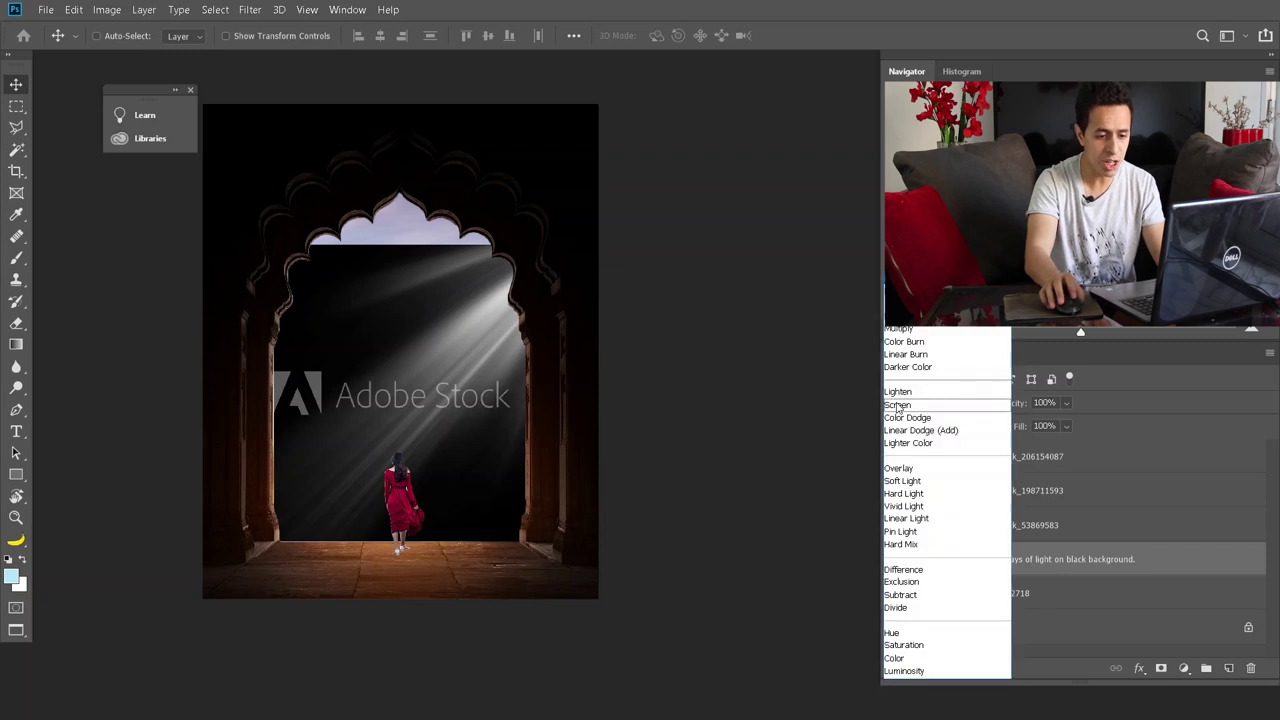
click(898, 405)
drag(452, 410, 472, 385)
drag(1017, 565, 1017, 450)
Step: Move the rays layer beneath the arch, flip it horizontally, and position the rays across the sky
drag(378, 464, 572, 157)
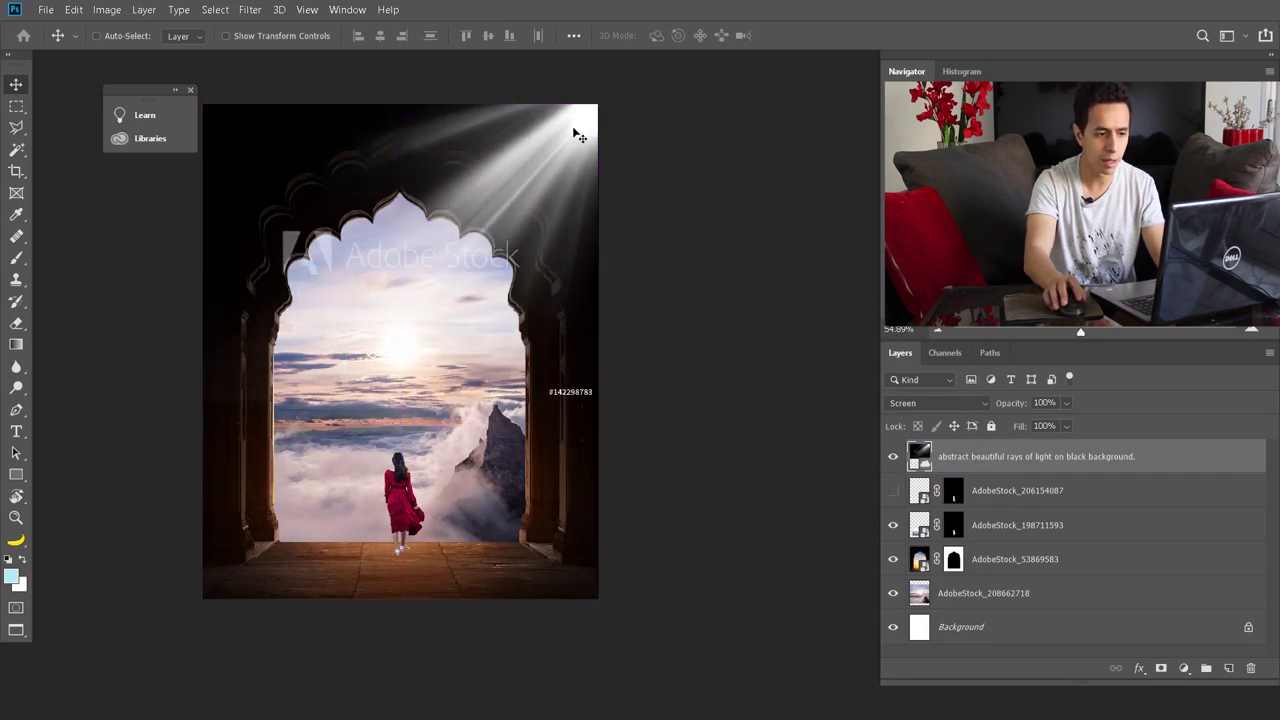
drag(1022, 460, 970, 562)
drag(405, 318, 449, 369)
key(ctrl+t)
right_click(449, 369)
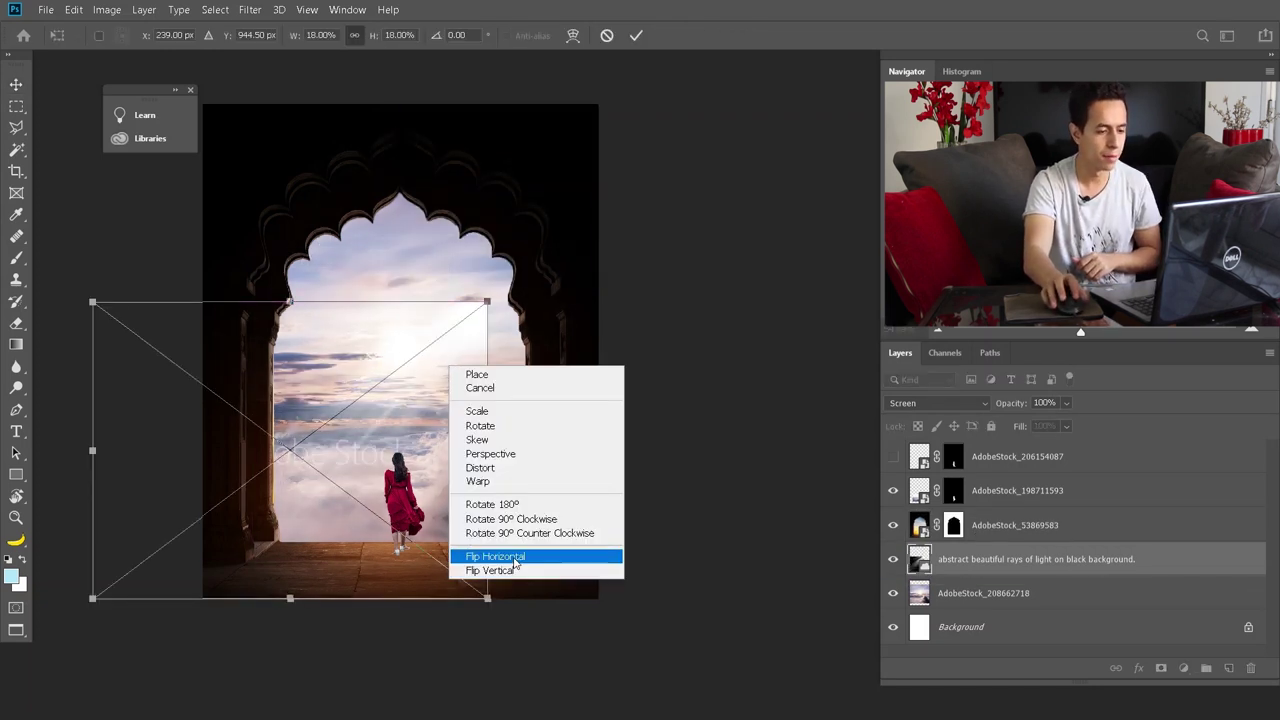
click(485, 555)
drag(353, 437, 543, 363)
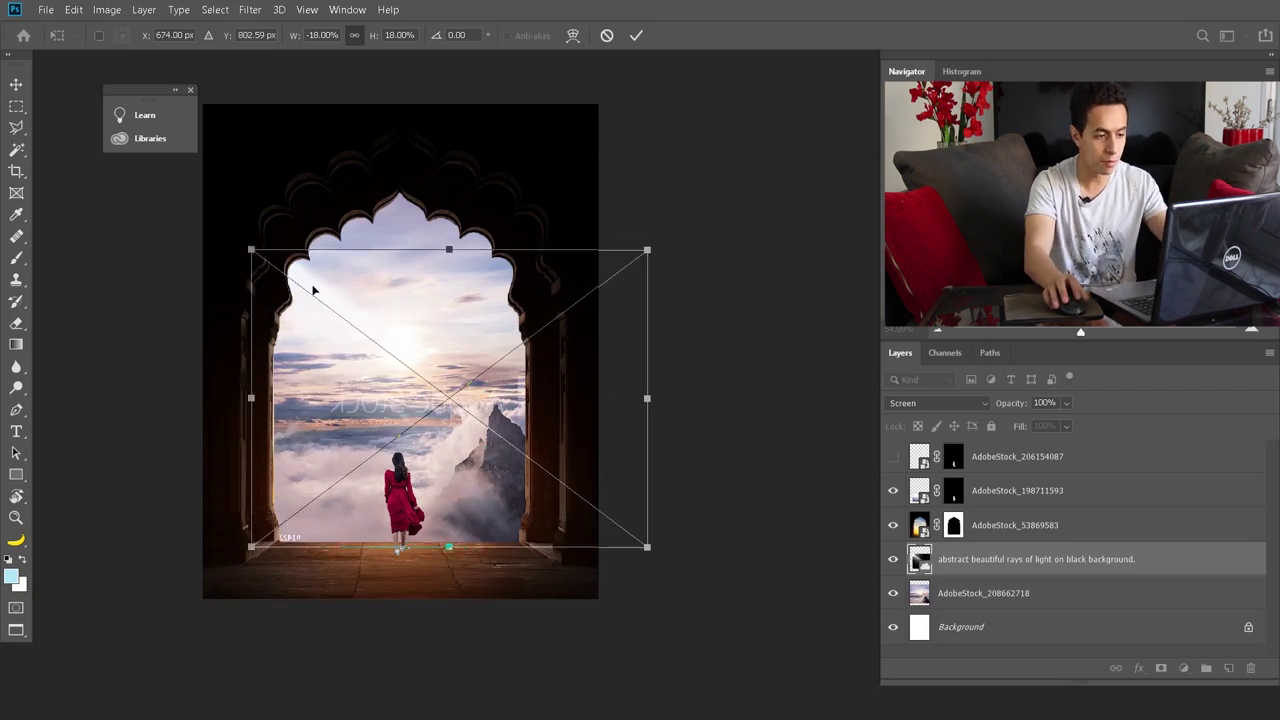
drag(460, 324, 439, 317)
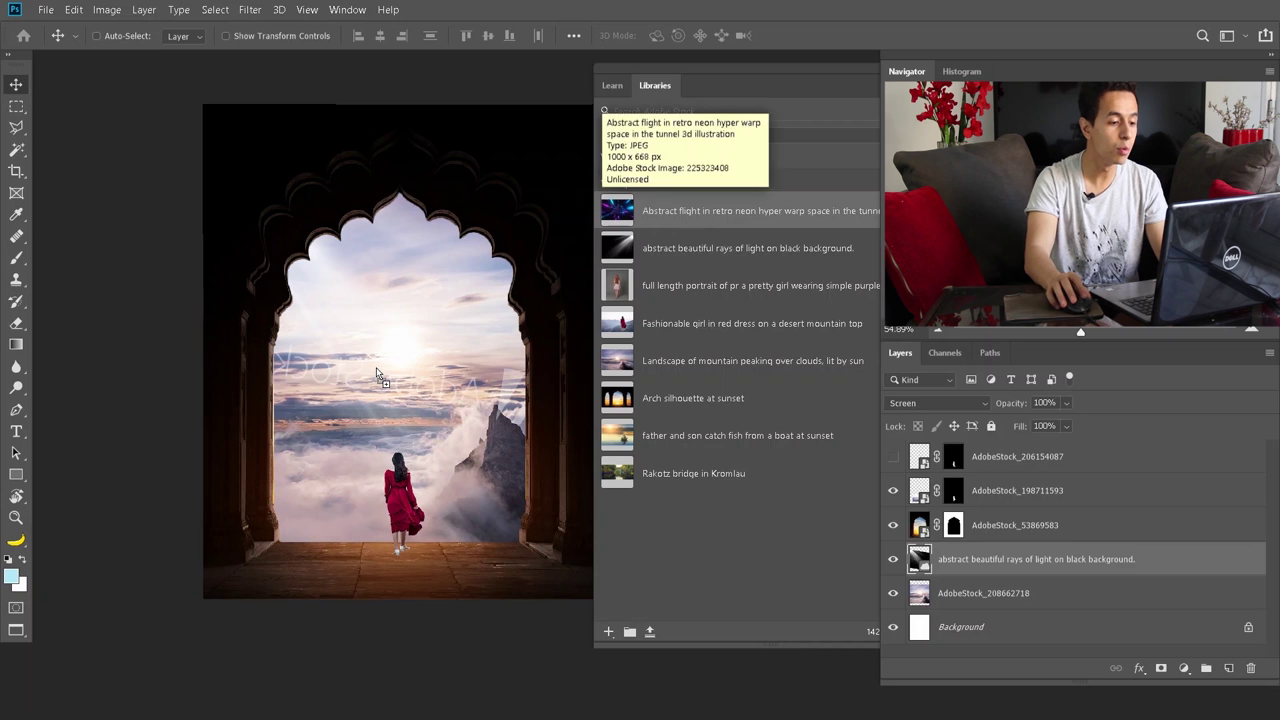
Step: Place the neon warp-space image from Libraries, hide the light-rays layer, and close Libraries
drag(690, 212, 375, 371)
key(Return)
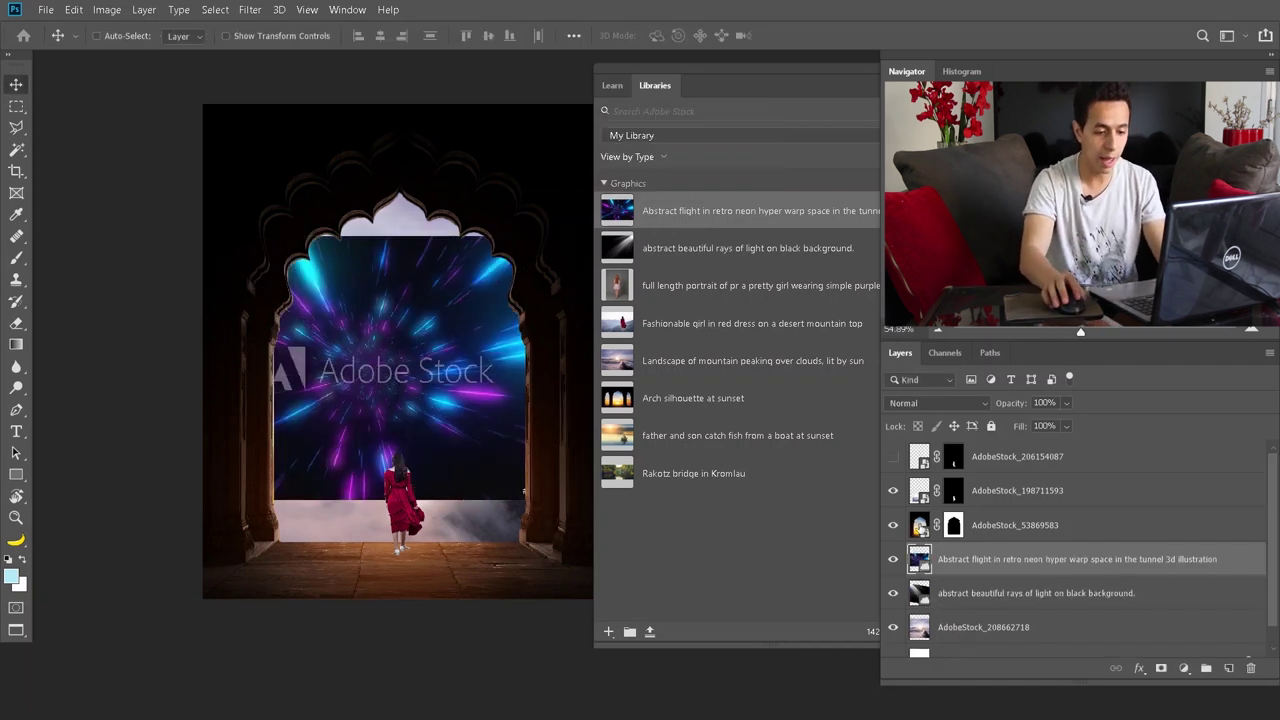
click(892, 595)
drag(676, 76, 388, 92)
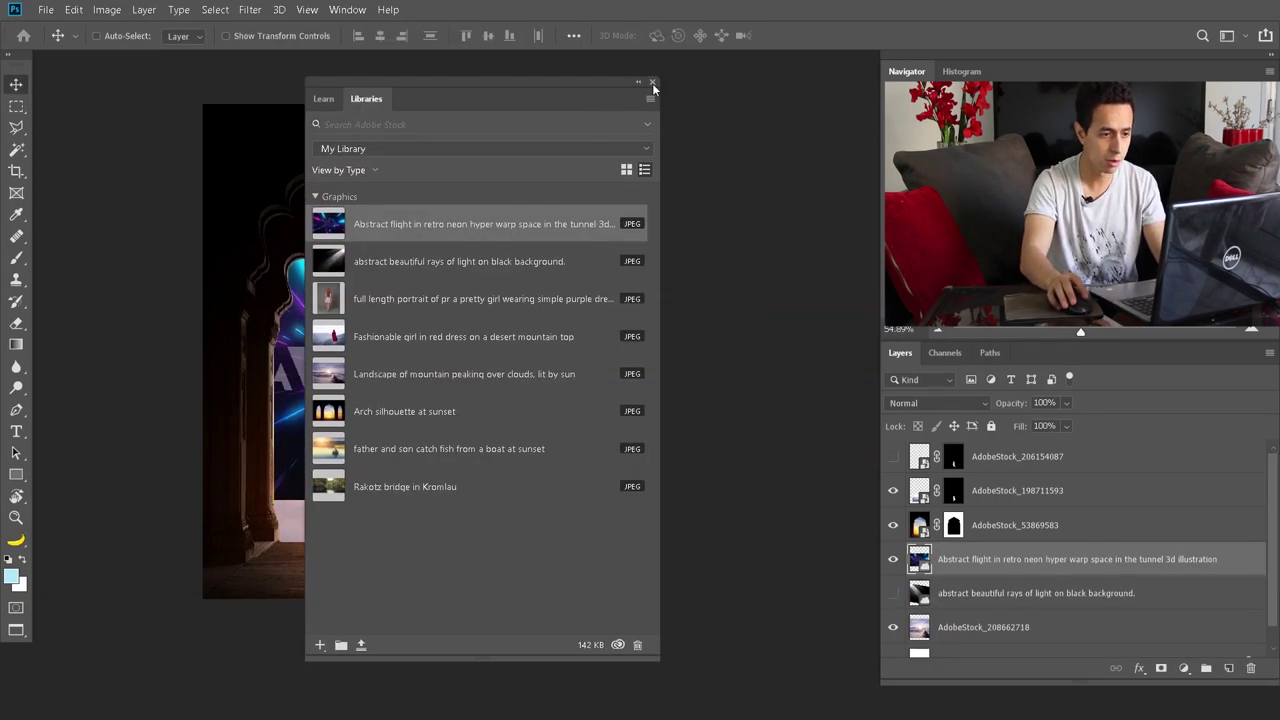
click(654, 91)
mouse_move(450, 437)
mouse_down()
mouse_move(540, 380)
mouse_move(522, 340)
mouse_move(467, 439)
mouse_up()
Step: Enlarge the neon image to 37.37%, flip it horizontally, reposition it, and set it to Screen
key(ctrl+t)
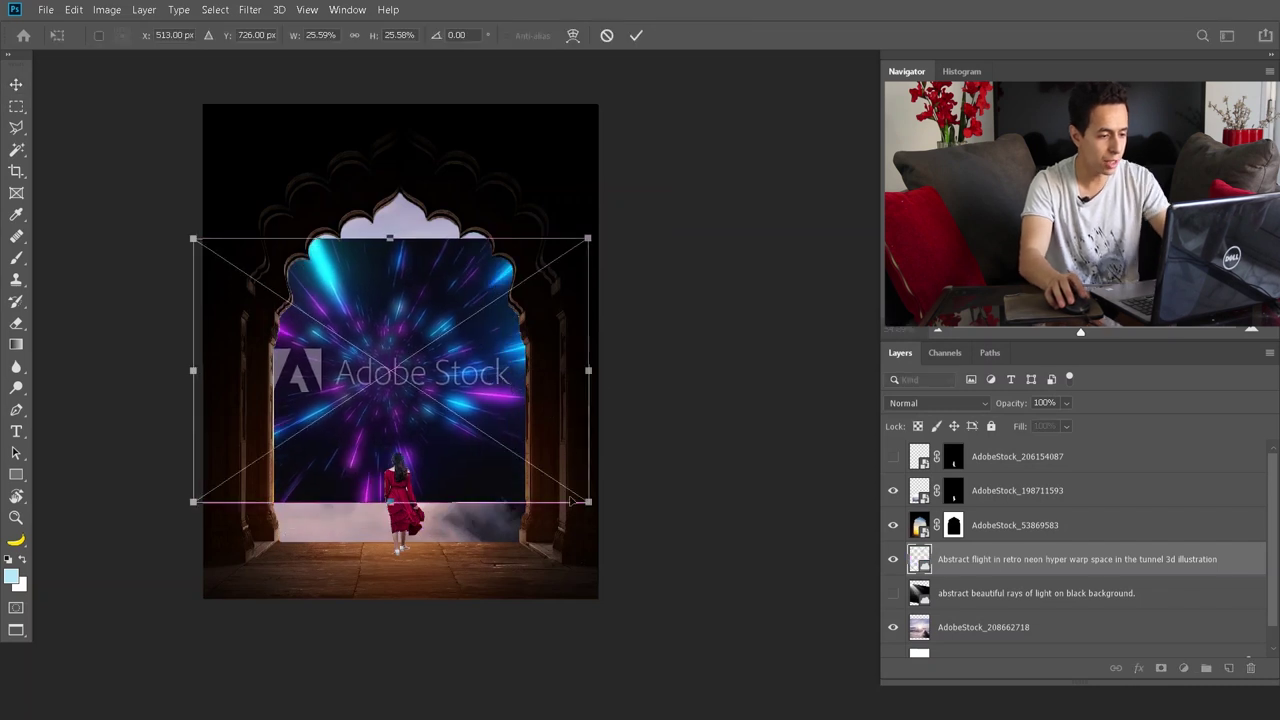
drag(585, 499, 679, 563)
right_click(515, 402)
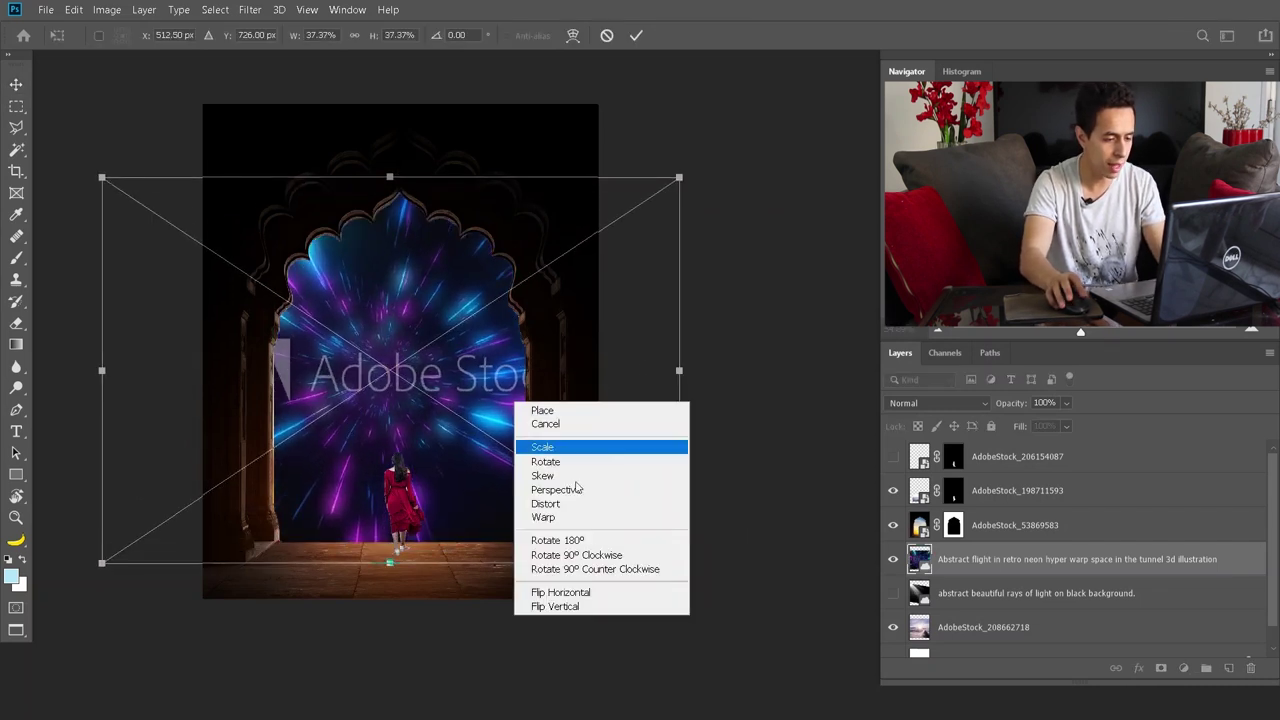
click(585, 592)
drag(514, 385, 376, 365)
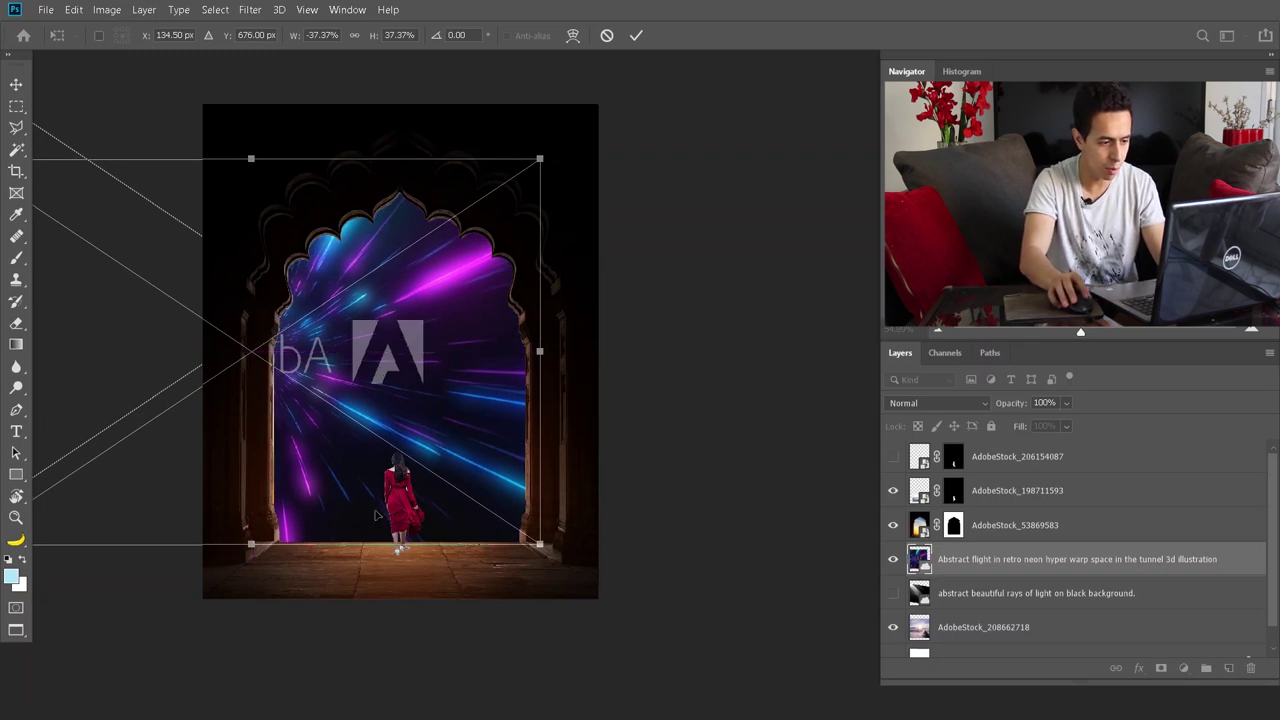
click(636, 35)
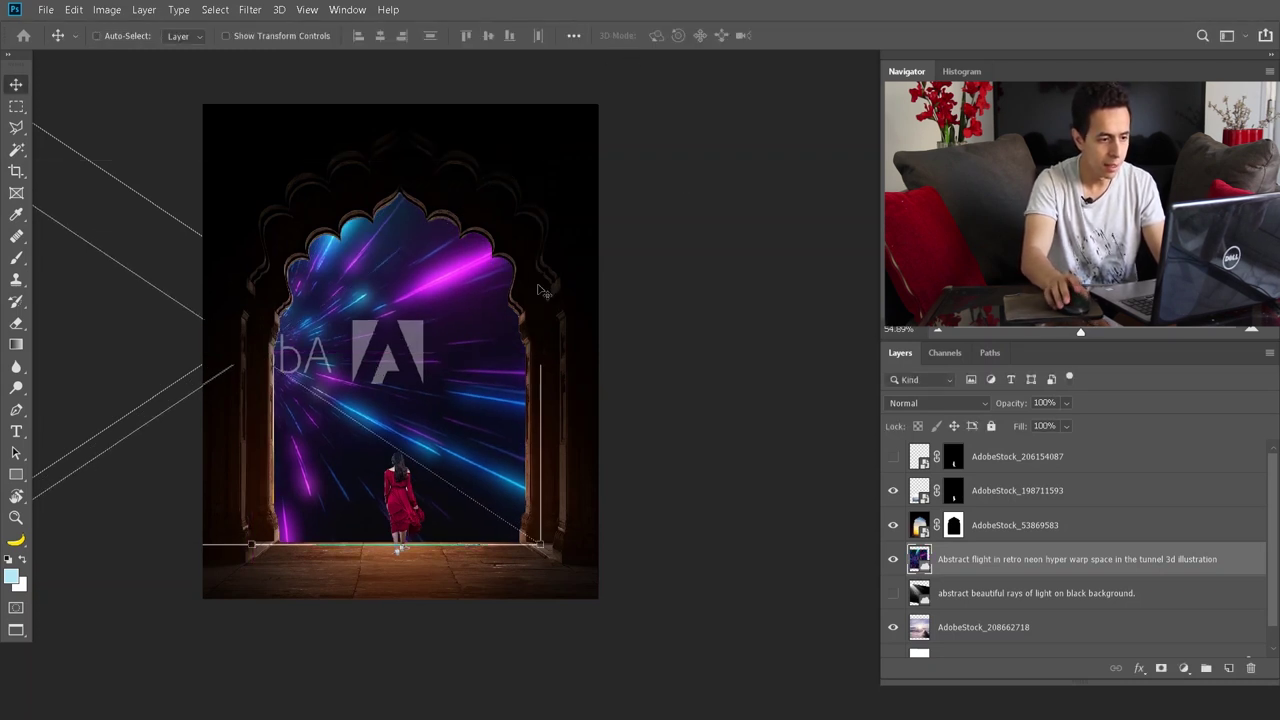
click(914, 403)
click(905, 400)
Step: Scroll up three notches before desaturating the neon streak layer
scroll(365, 490, up, 1)
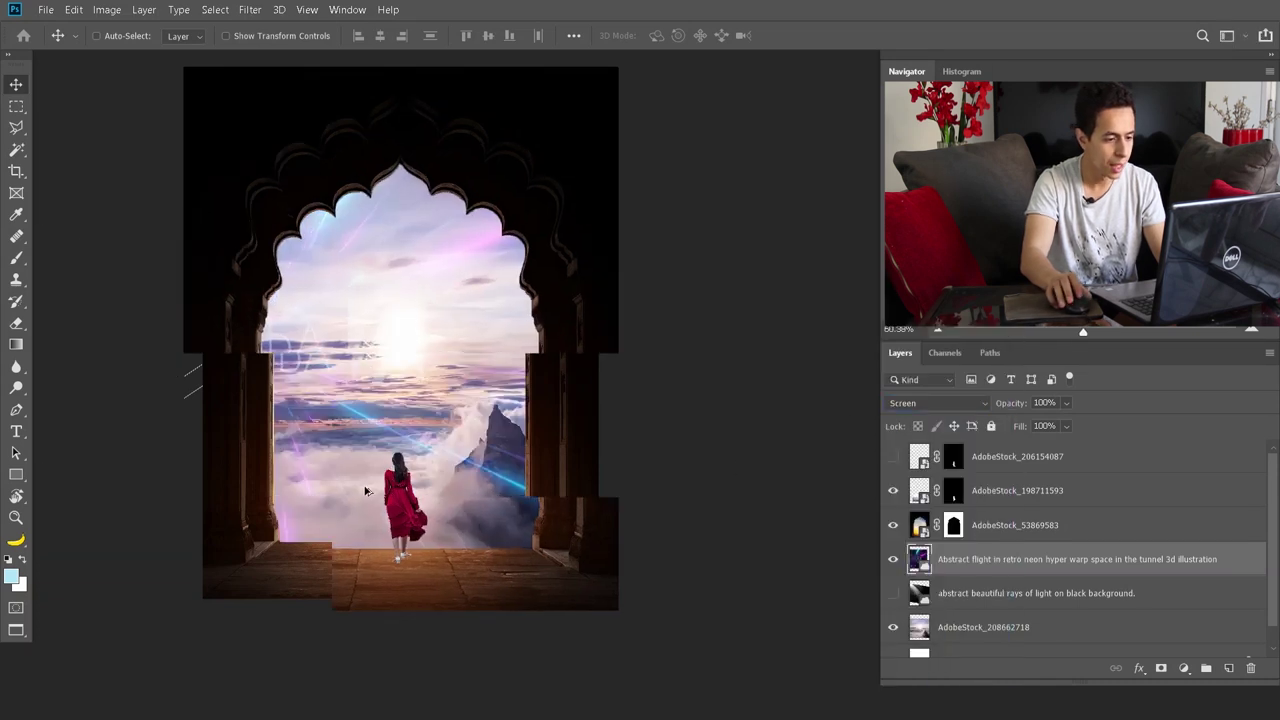